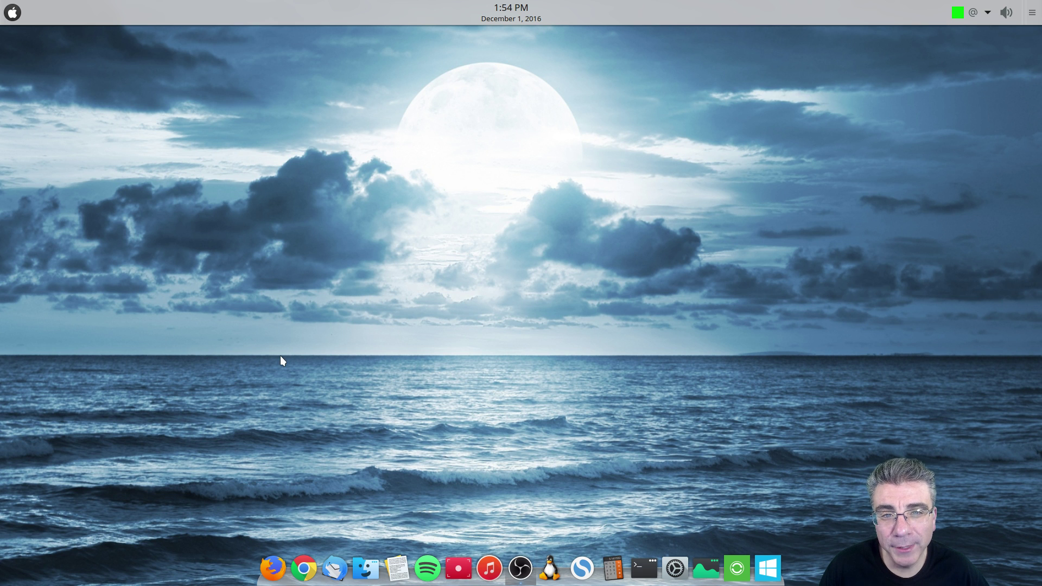
# Launch System Settings from the dock and open the Plasma Search plugin list.
pyautogui.click(674, 567)
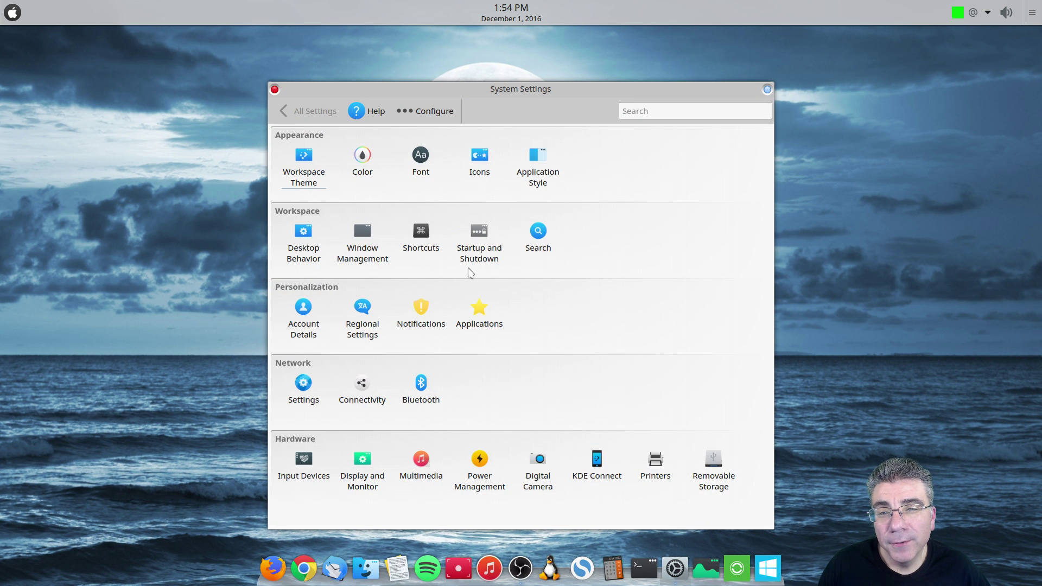
pyautogui.moveTo(475, 243)
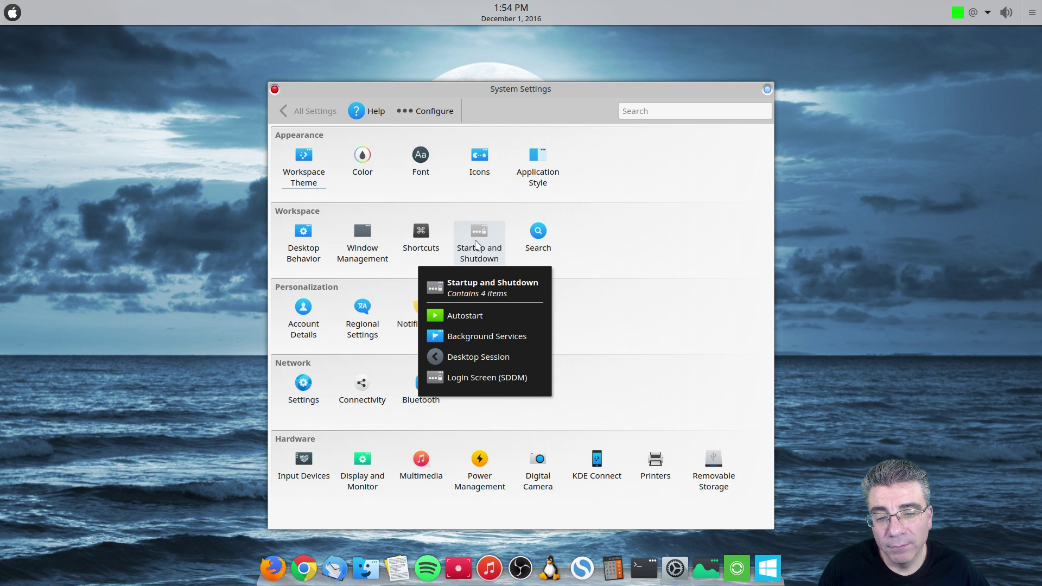
pyautogui.moveTo(536, 242)
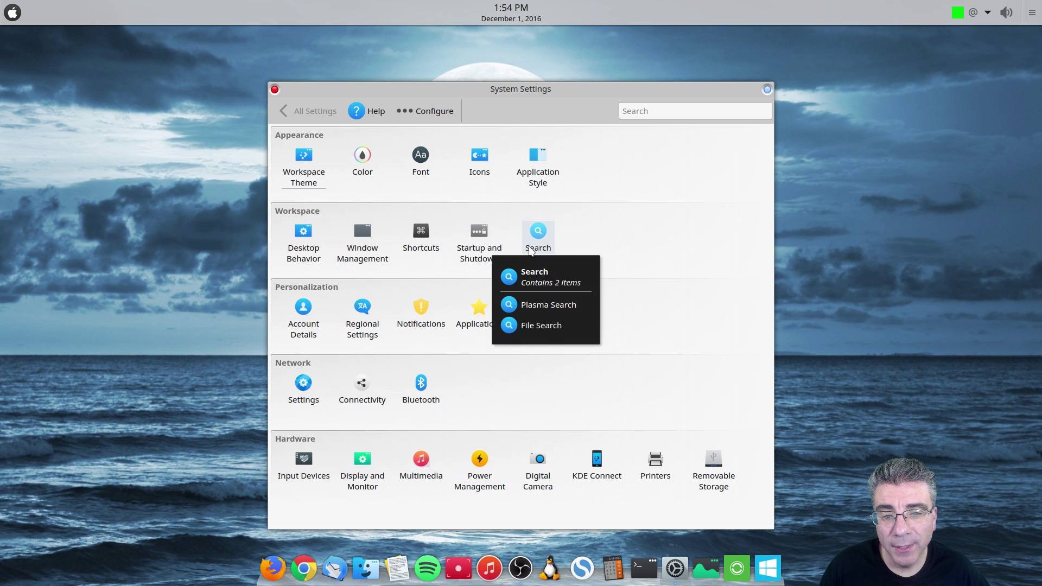
pyautogui.click(534, 246)
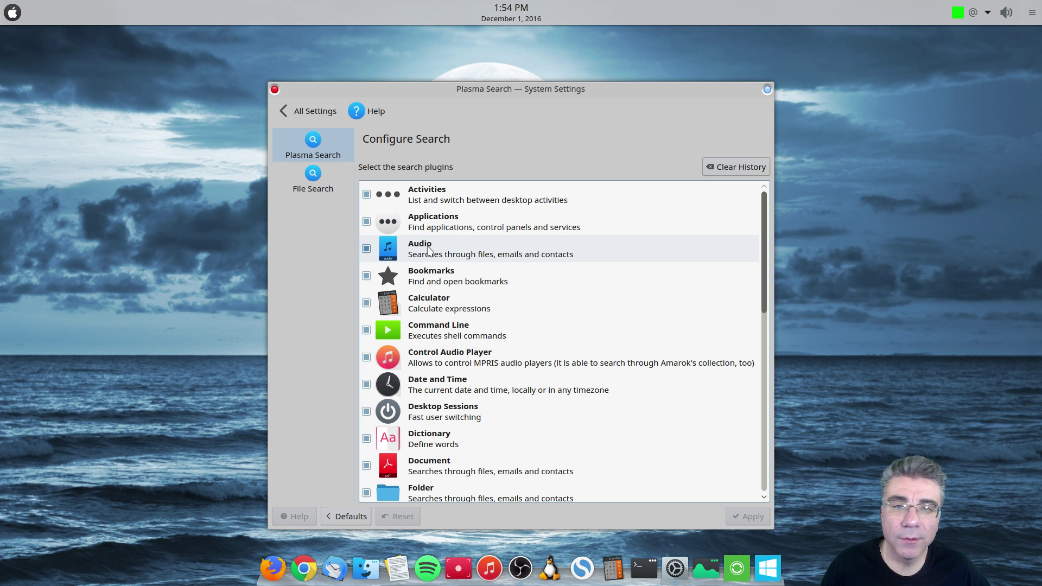
# Toggle the Audio search plugin off and back on, then choose File Search, raising the apply prompt.
pyautogui.click(366, 249)
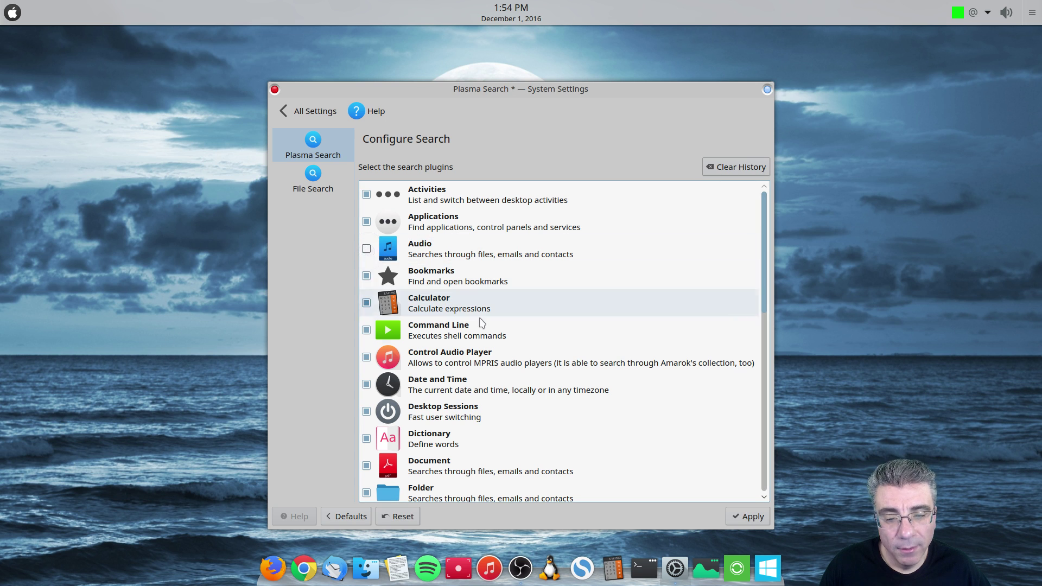
pyautogui.click(367, 248)
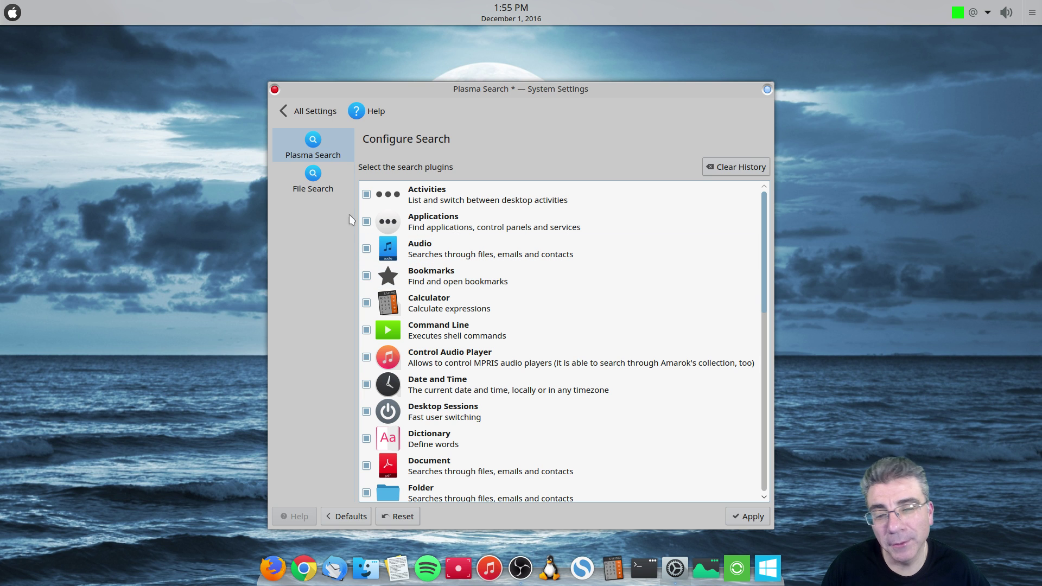
pyautogui.click(304, 177)
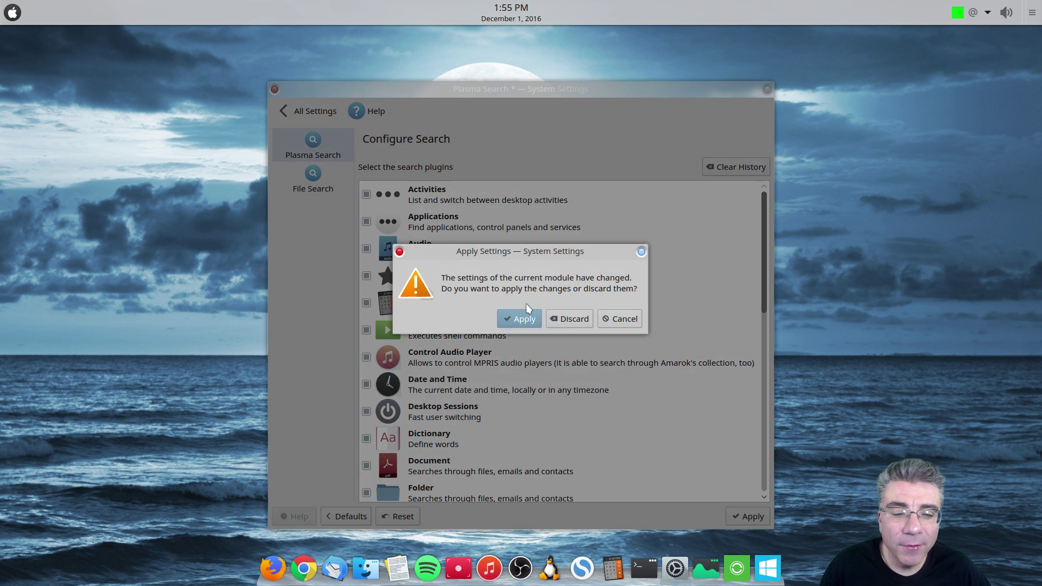
# Discard the plugin changes and exclude the /media Games 2TB folder from file search.
pyautogui.click(559, 316)
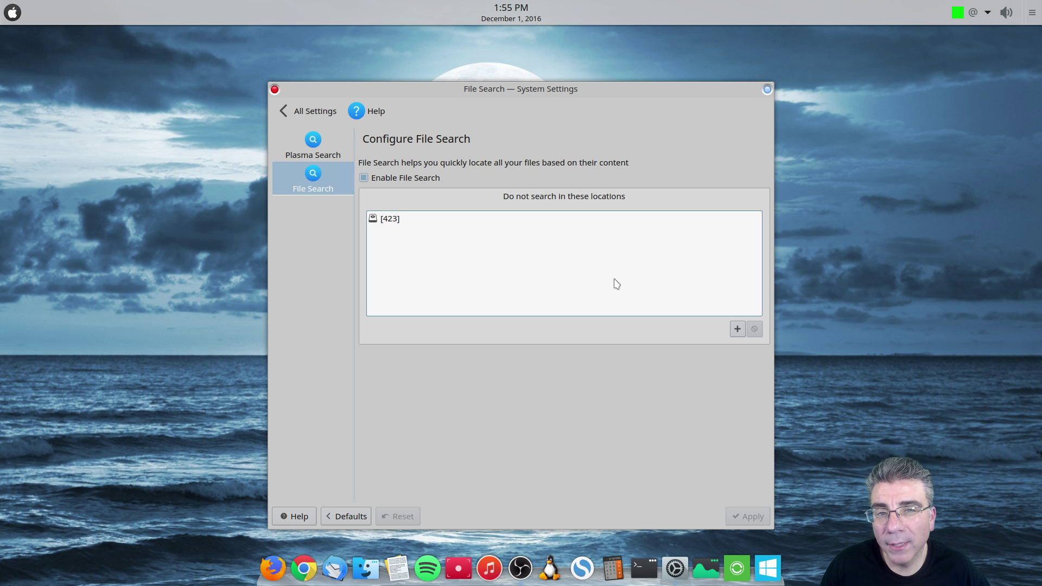
pyautogui.click(737, 329)
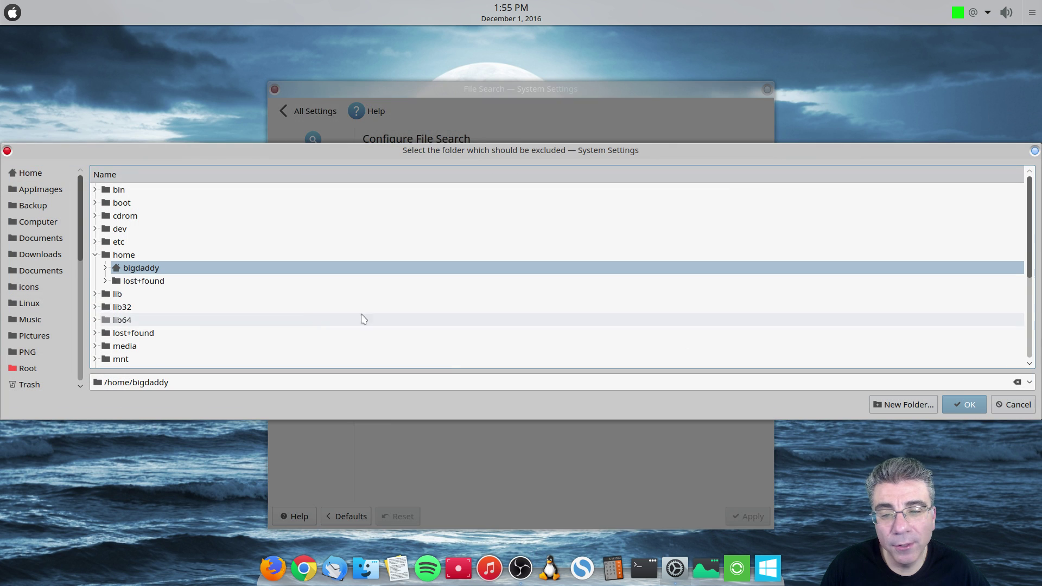
pyautogui.click(106, 267)
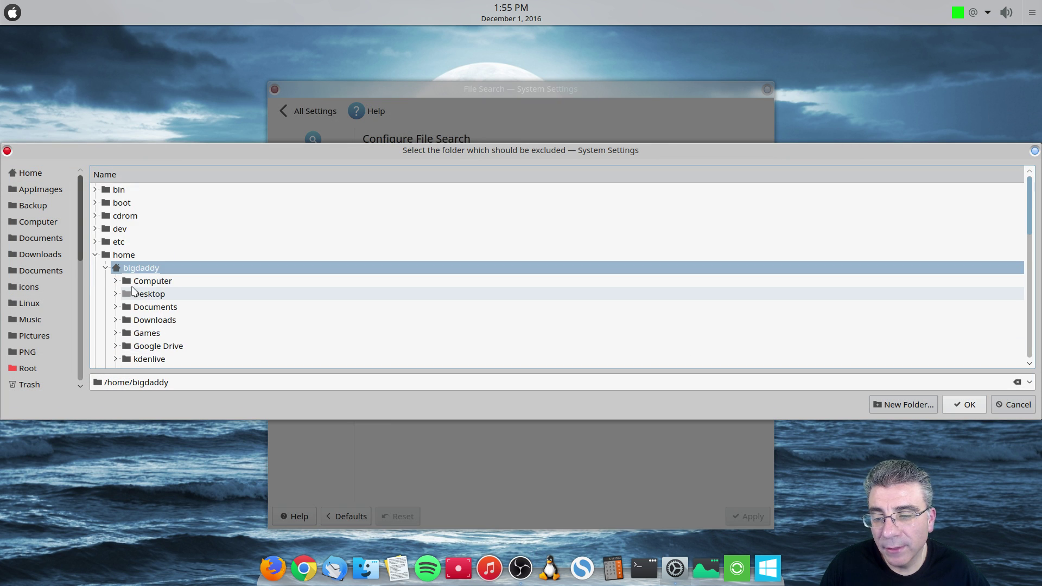
pyautogui.click(96, 254)
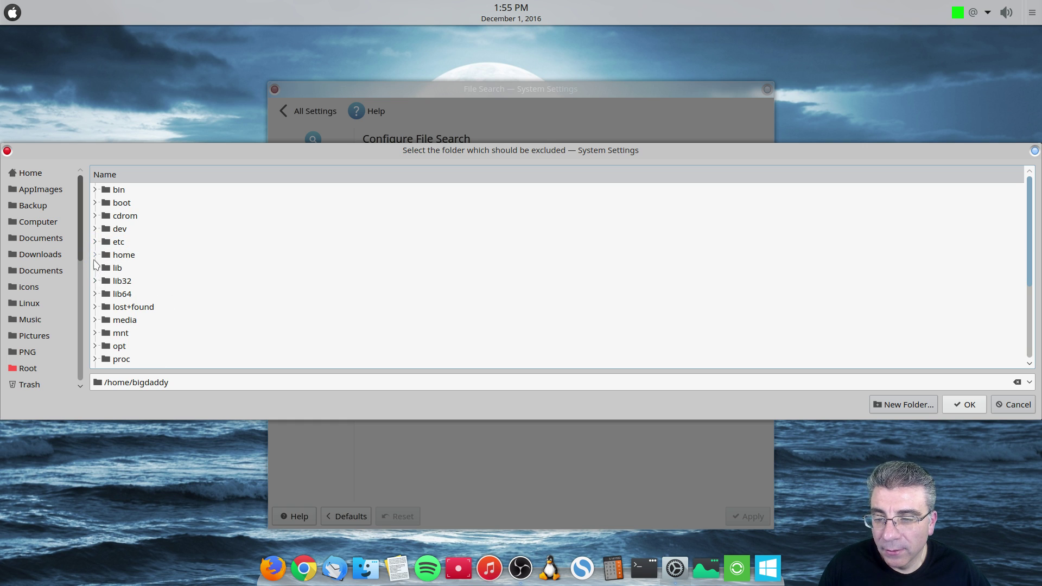
pyautogui.scroll(-2, 98, 279)
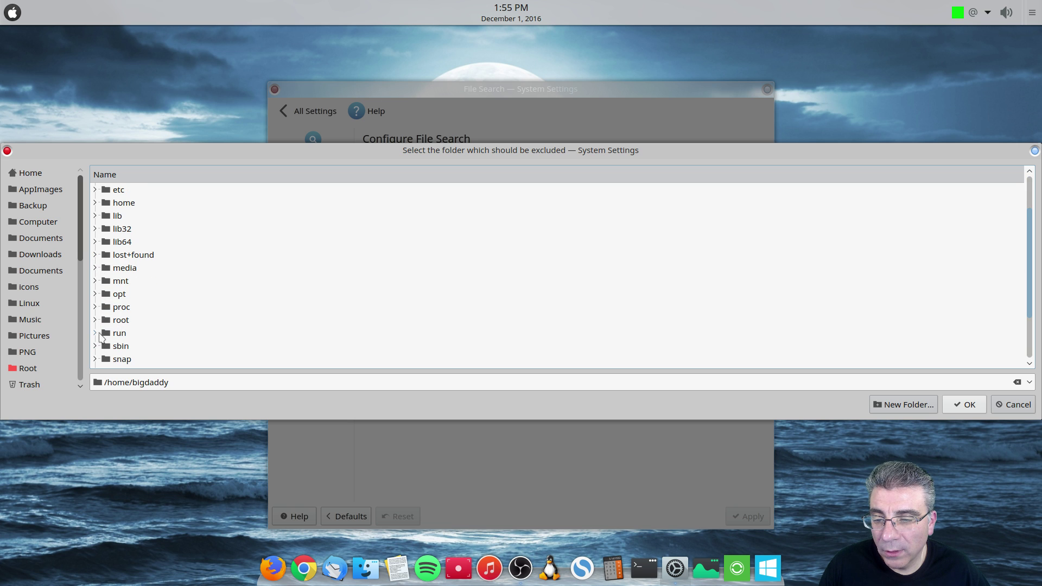
pyautogui.click(95, 268)
pyautogui.click(105, 281)
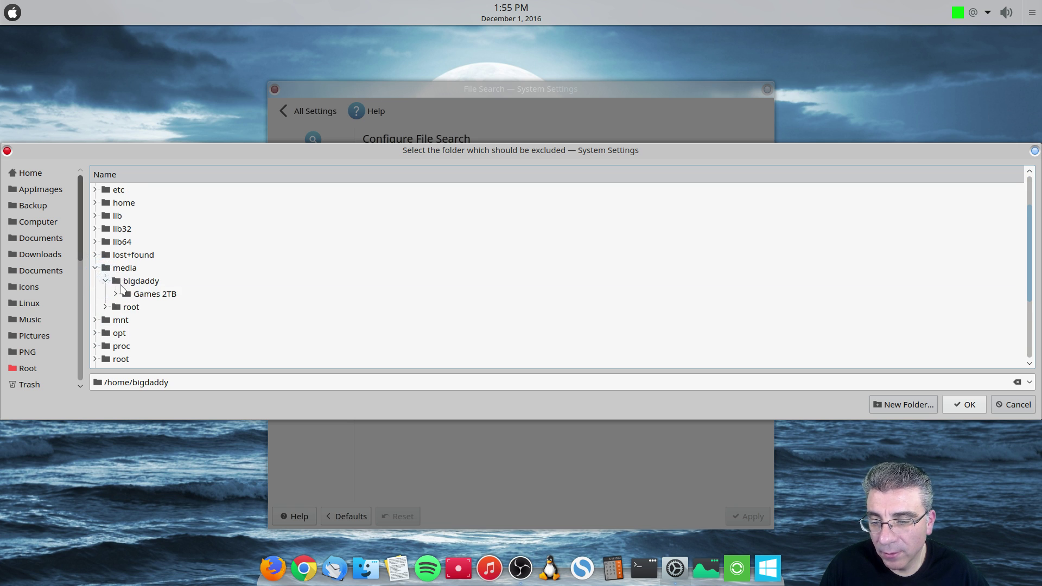
pyautogui.doubleClick(166, 297)
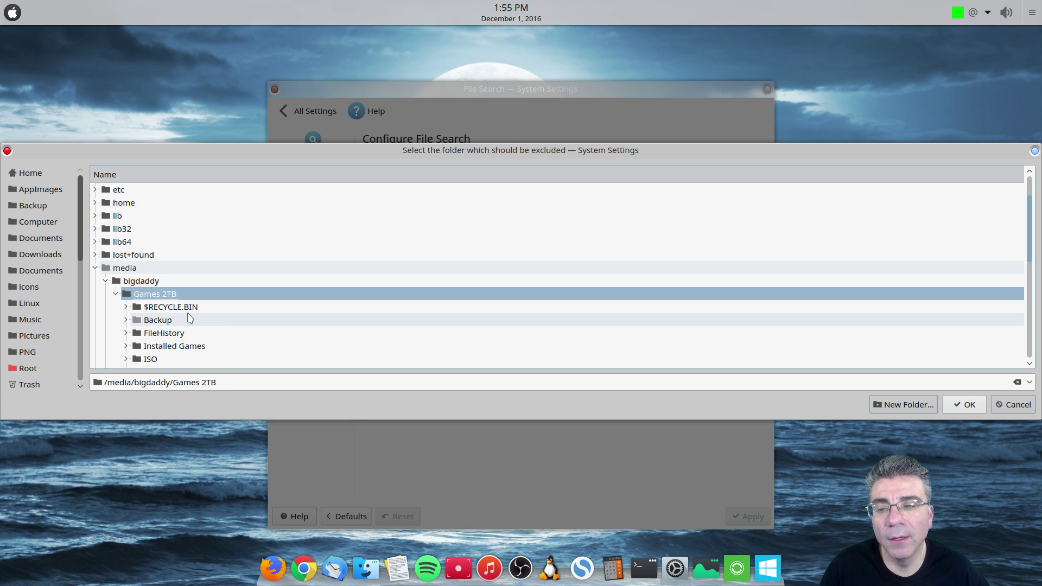
pyautogui.click(950, 410)
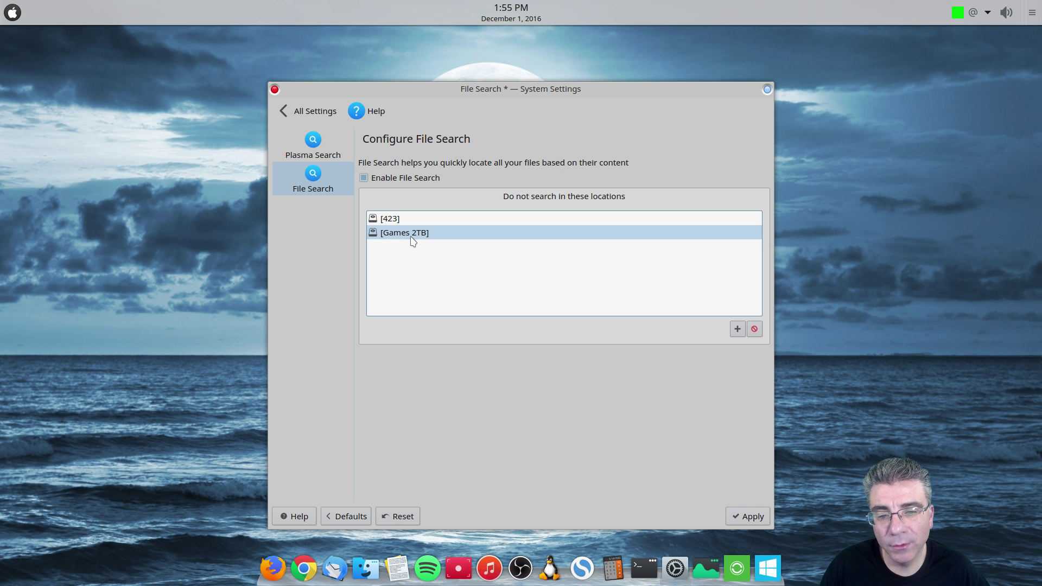
# Remove the Games 2TB exclusion and apply, leaving only [423] excluded.
pyautogui.click(437, 236)
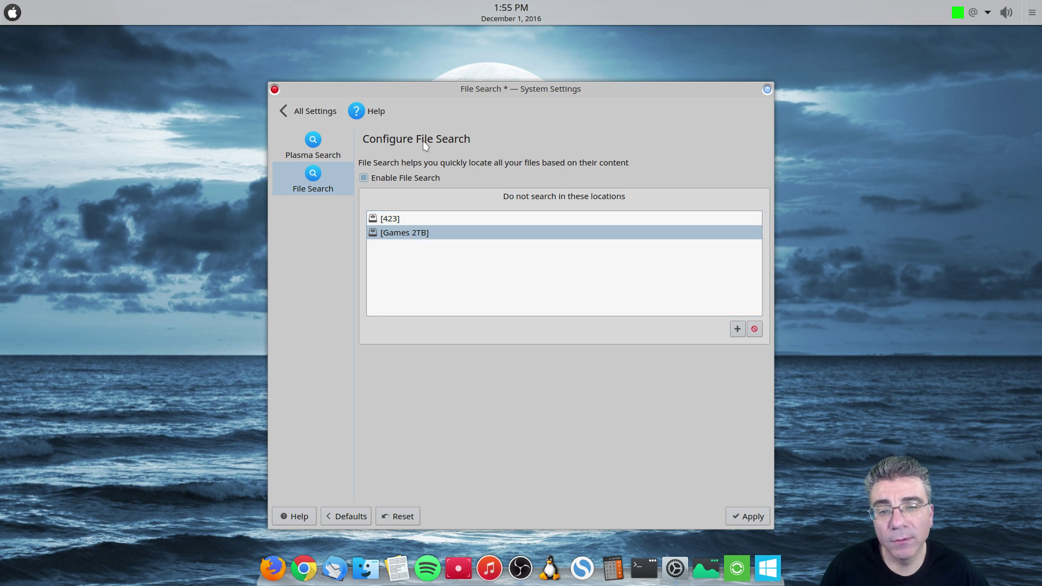
pyautogui.click(753, 331)
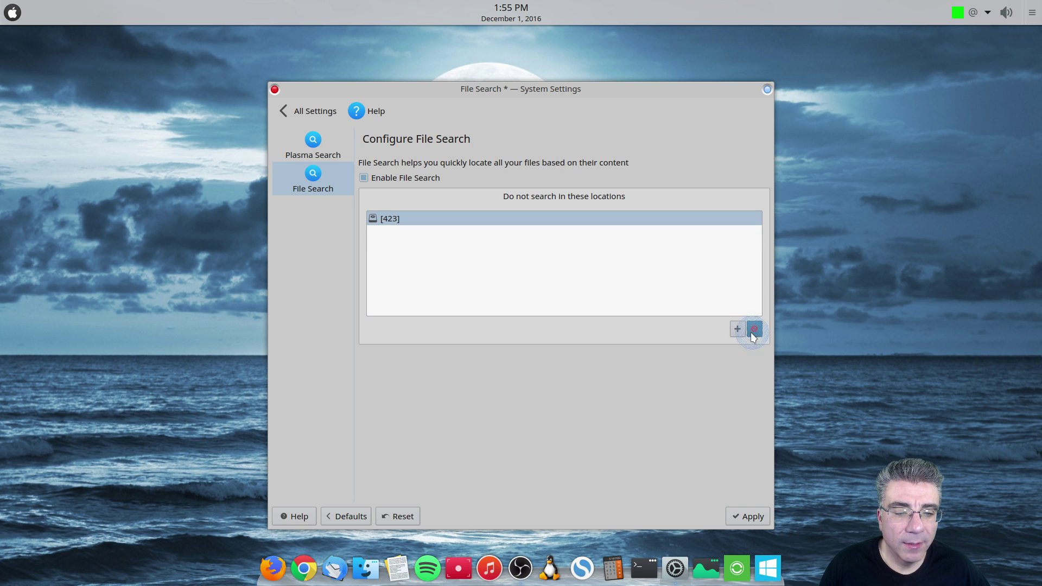
pyautogui.click(740, 516)
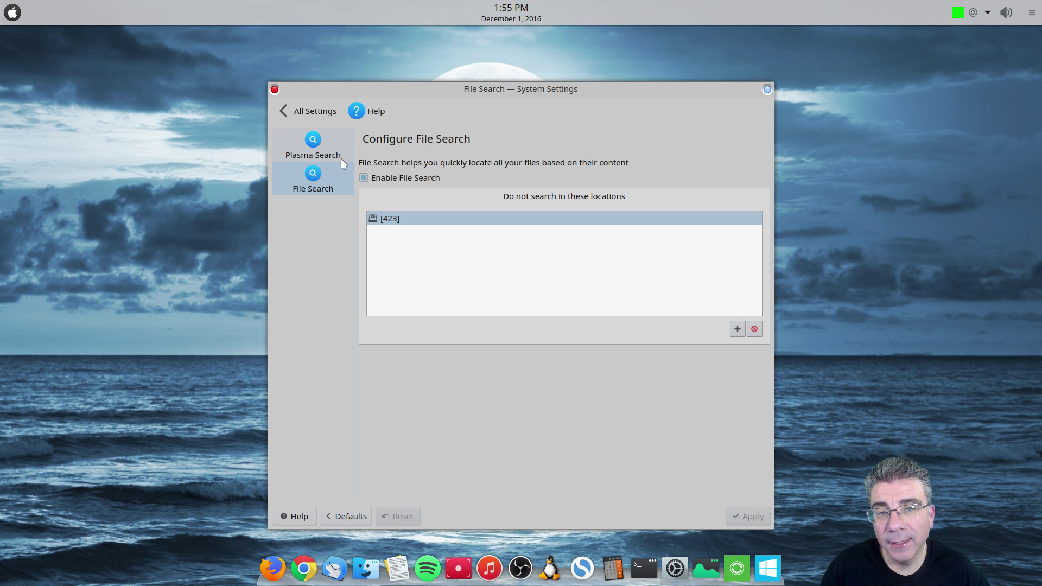
# Go back to All Settings and open Account Details to show the User Manager page.
pyautogui.click(313, 116)
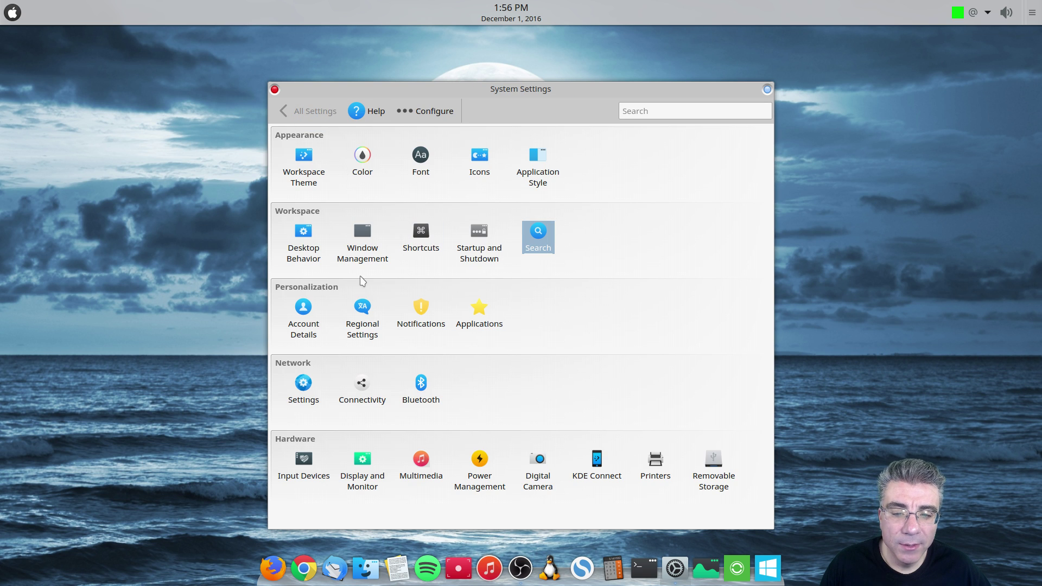
pyautogui.moveTo(307, 324)
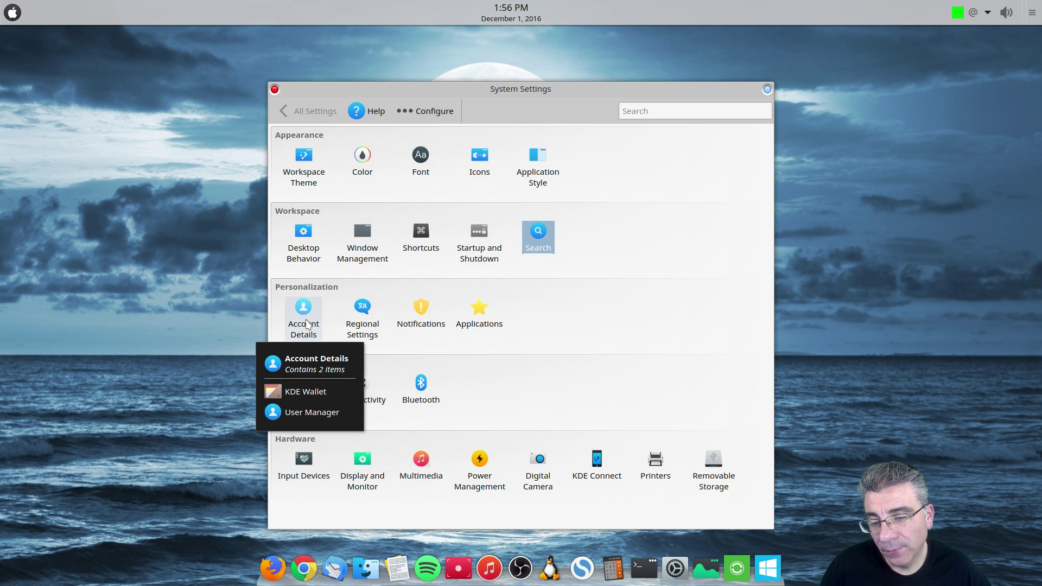
pyautogui.click(307, 324)
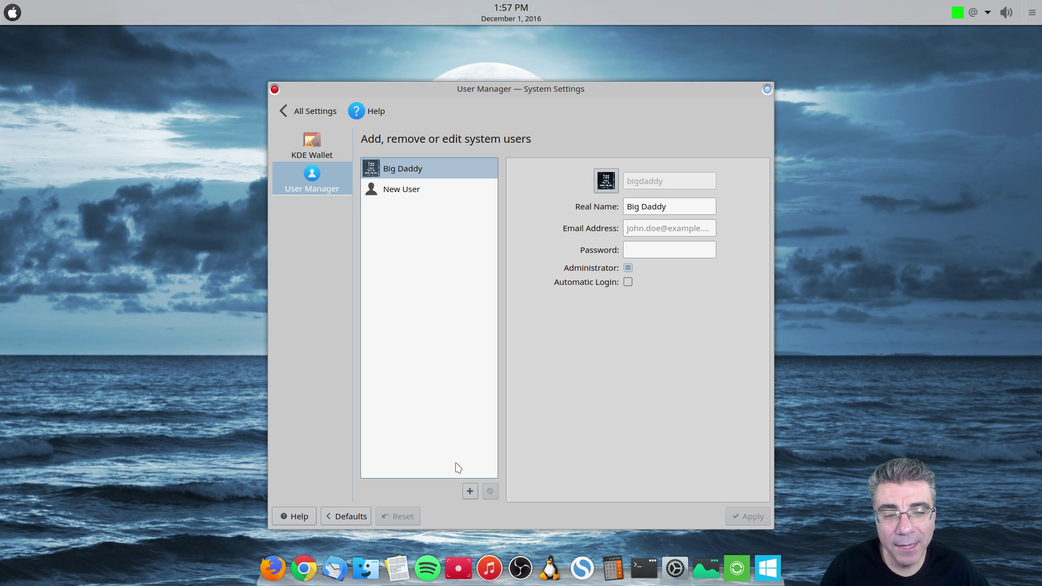
# Select the New User entry and inspect its empty username, avatar and password fields.
pyautogui.click(422, 164)
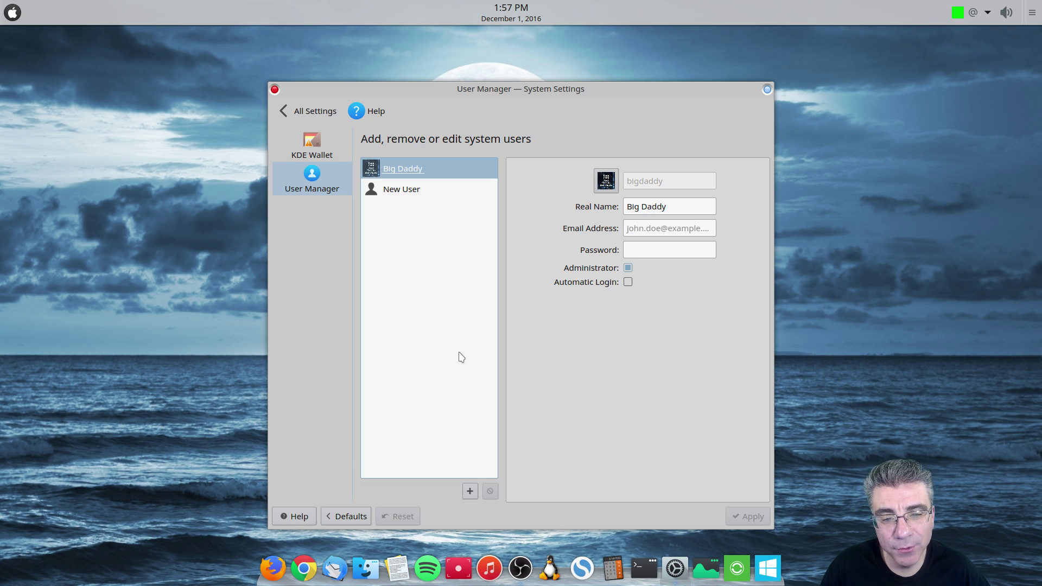
pyautogui.click(393, 195)
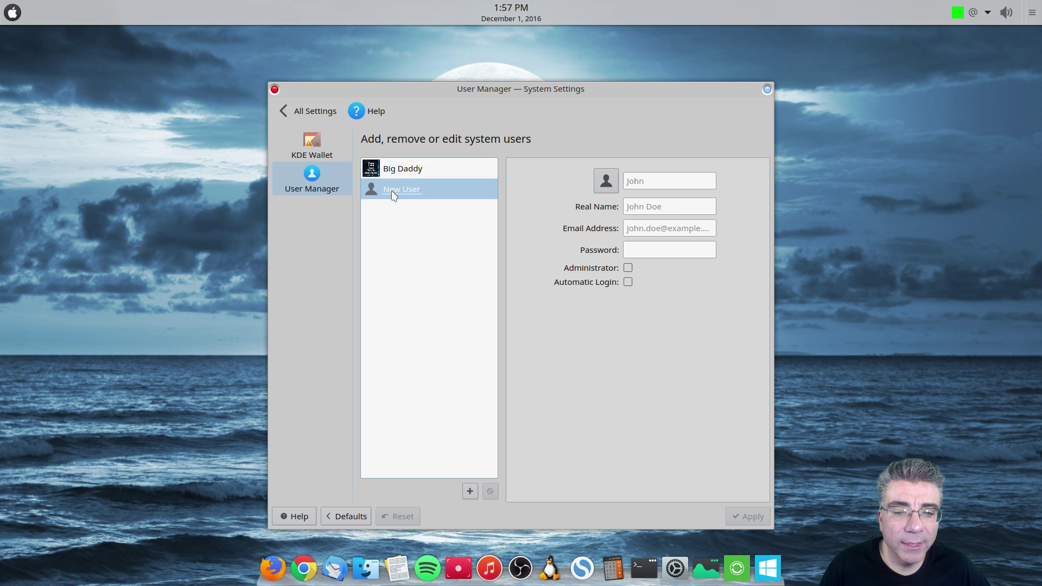
pyautogui.click(662, 179)
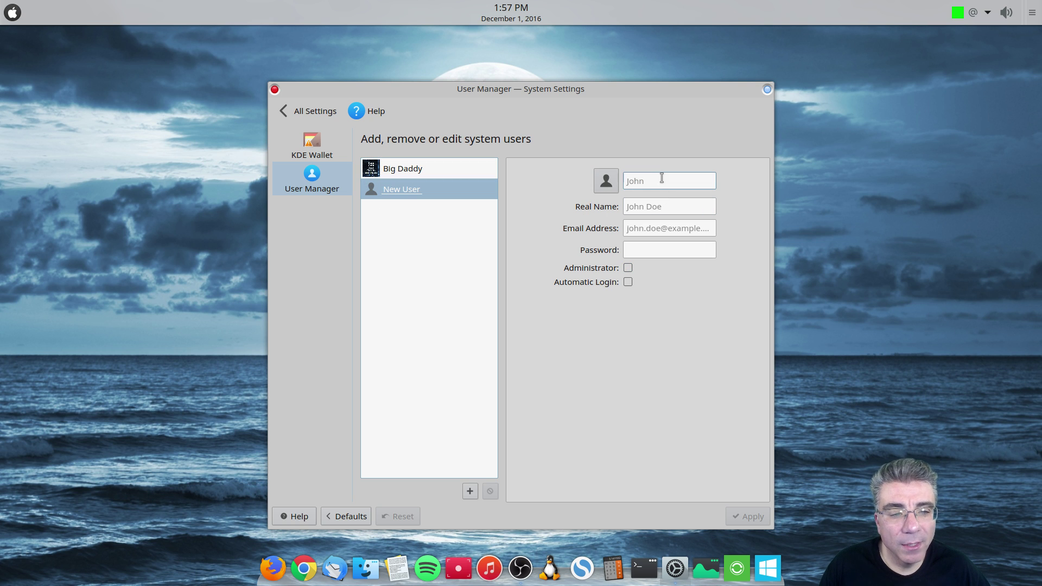
pyautogui.click(615, 187)
pyautogui.click(624, 321)
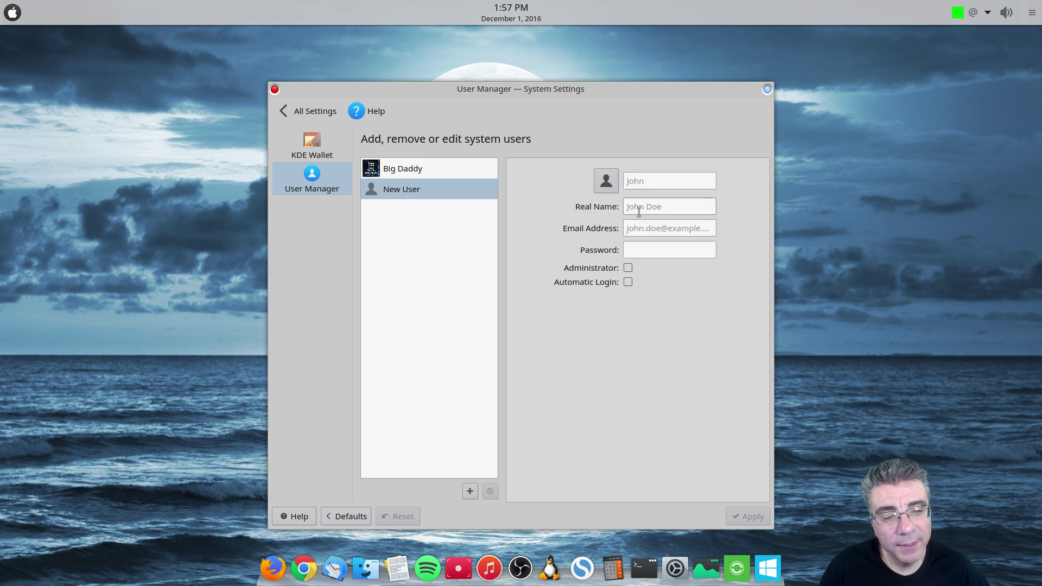
pyautogui.click(629, 253)
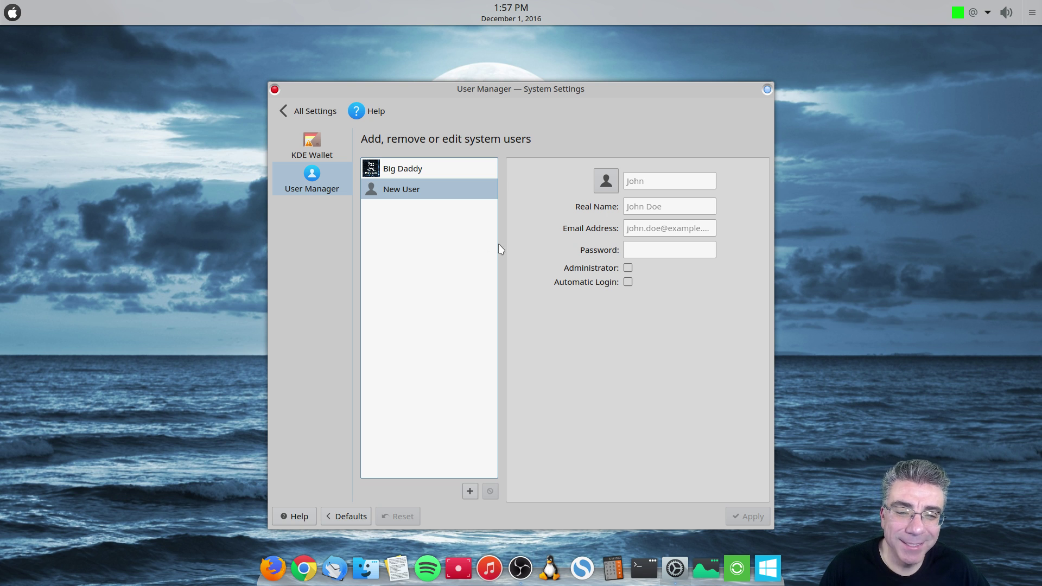
pyautogui.click(434, 251)
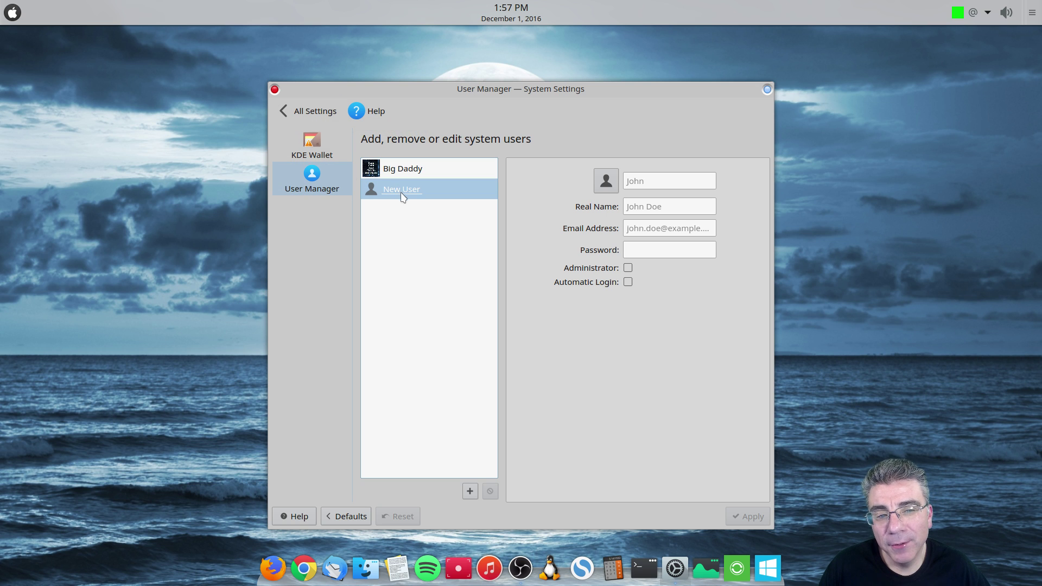
# Enable Detailed Settings on the Regional Formats page, keep Currency at No change, then try Spell Check.
pyautogui.click(317, 116)
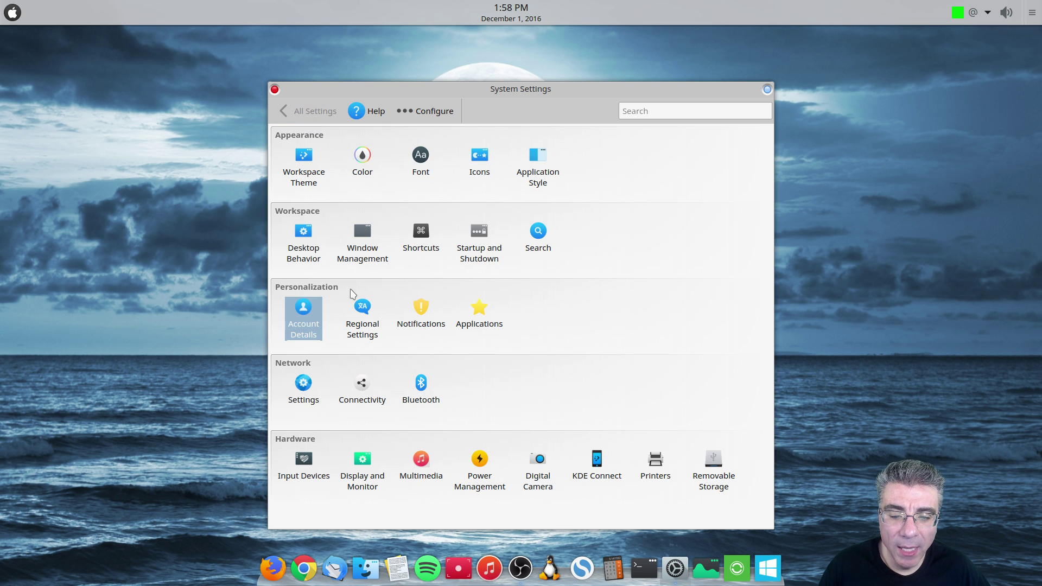
pyautogui.click(359, 309)
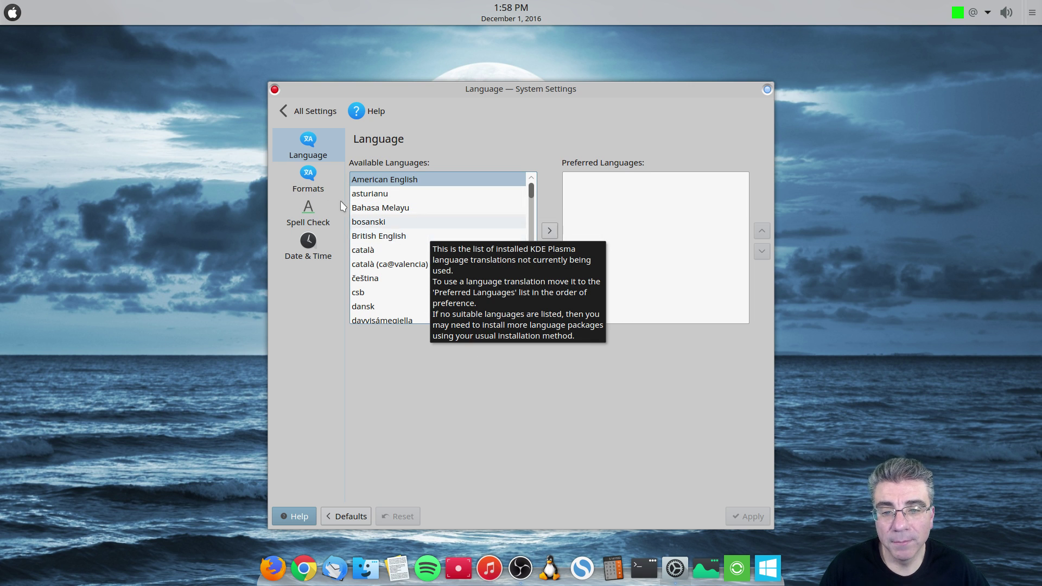
pyautogui.click(324, 177)
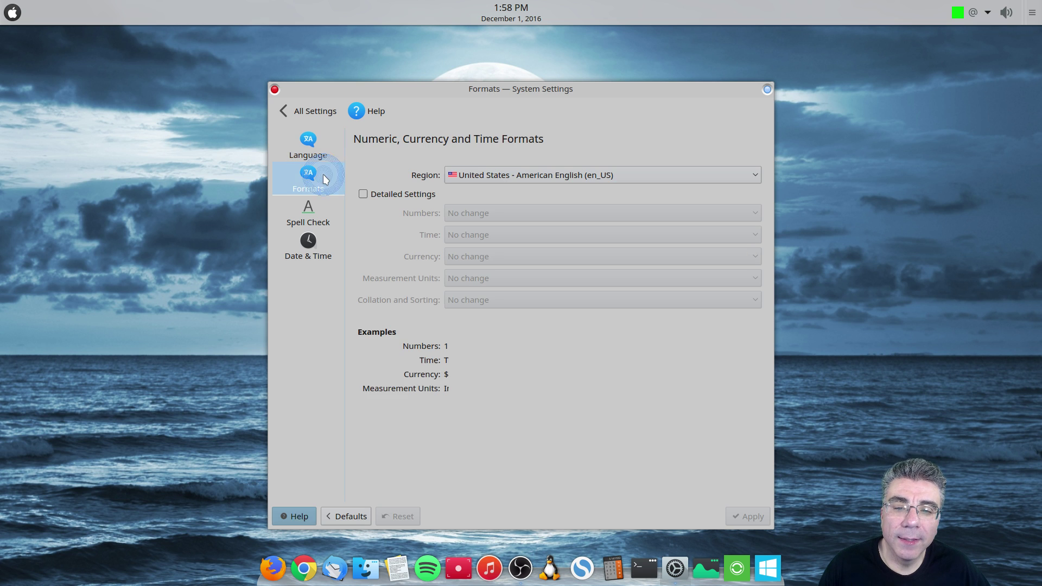
pyautogui.click(388, 194)
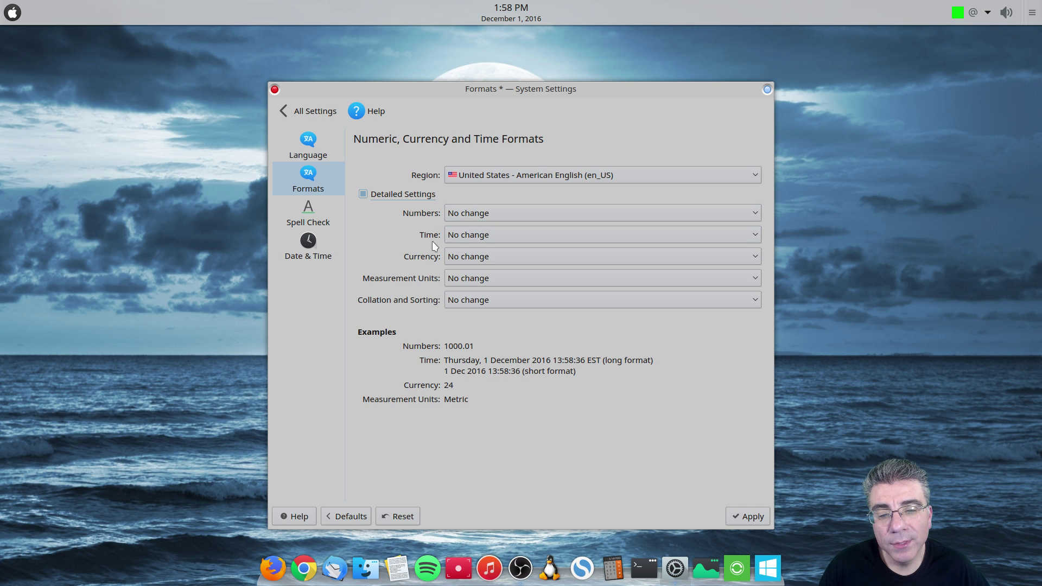
pyautogui.click(470, 256)
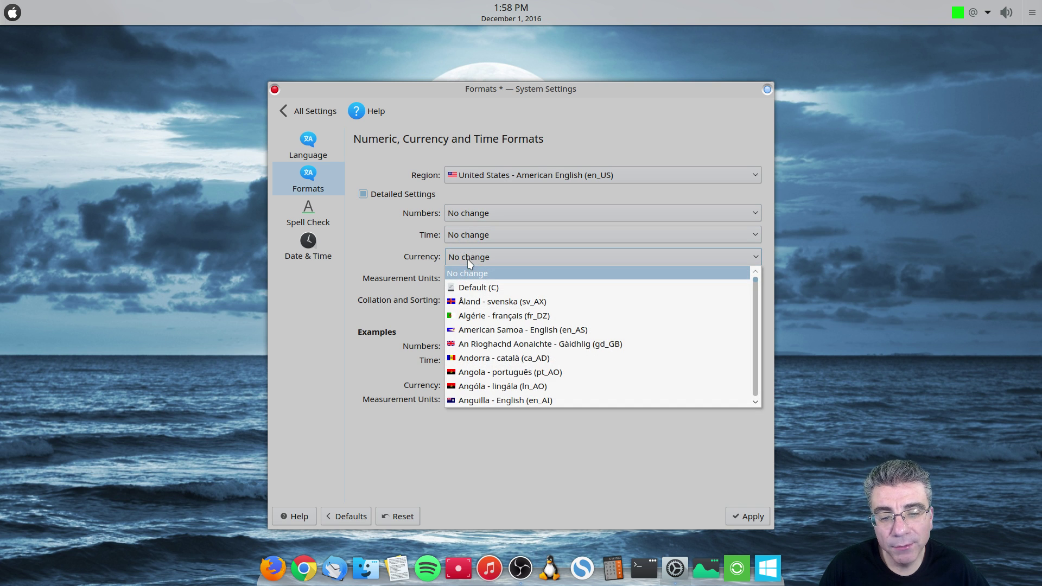
pyautogui.click(468, 259)
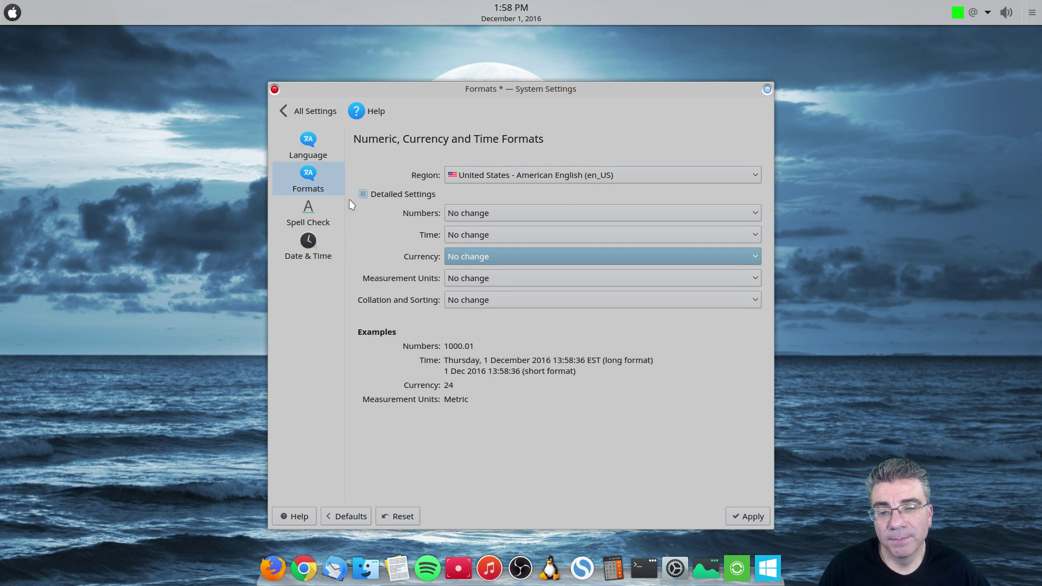
pyautogui.click(317, 203)
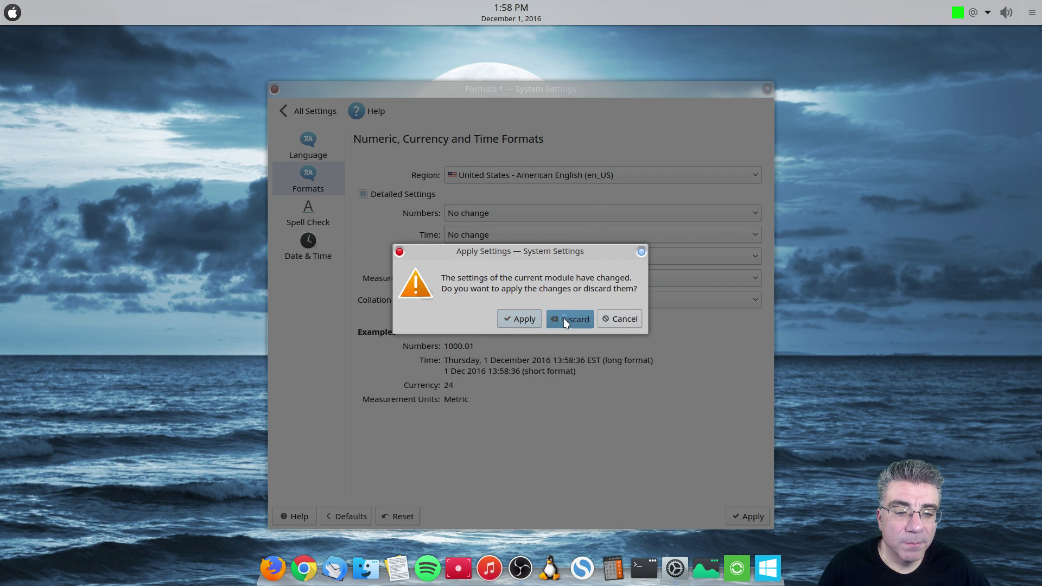
# Discard the format changes, then enable automatic spell checking by default and apply.
pyautogui.click(564, 318)
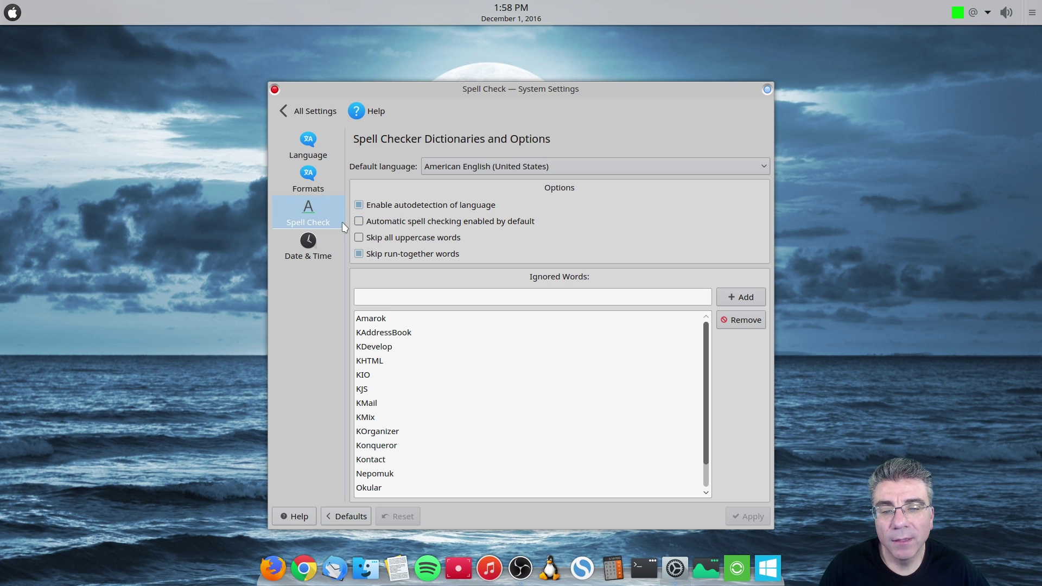
pyautogui.click(359, 222)
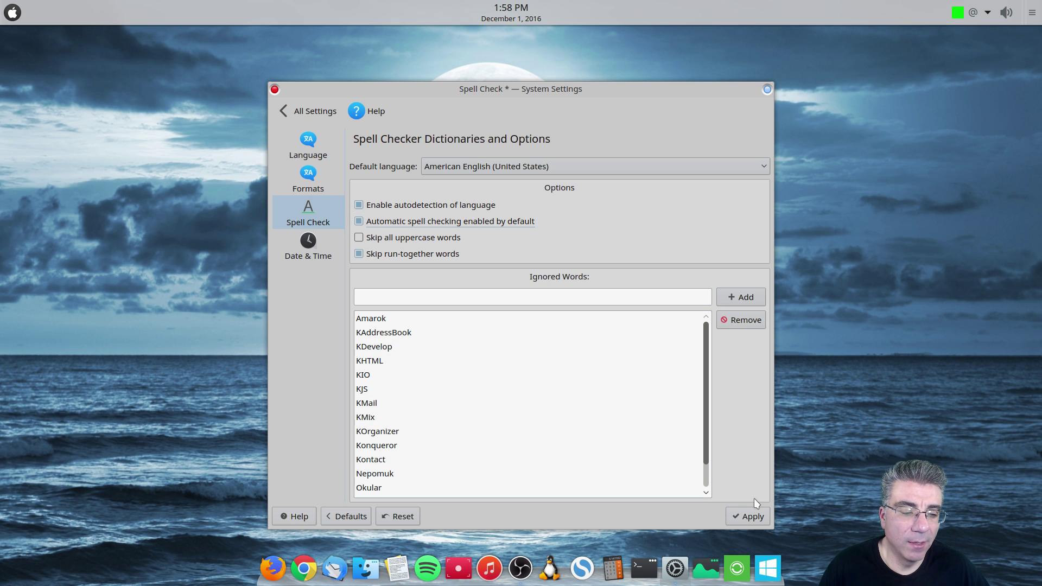
pyautogui.click(752, 513)
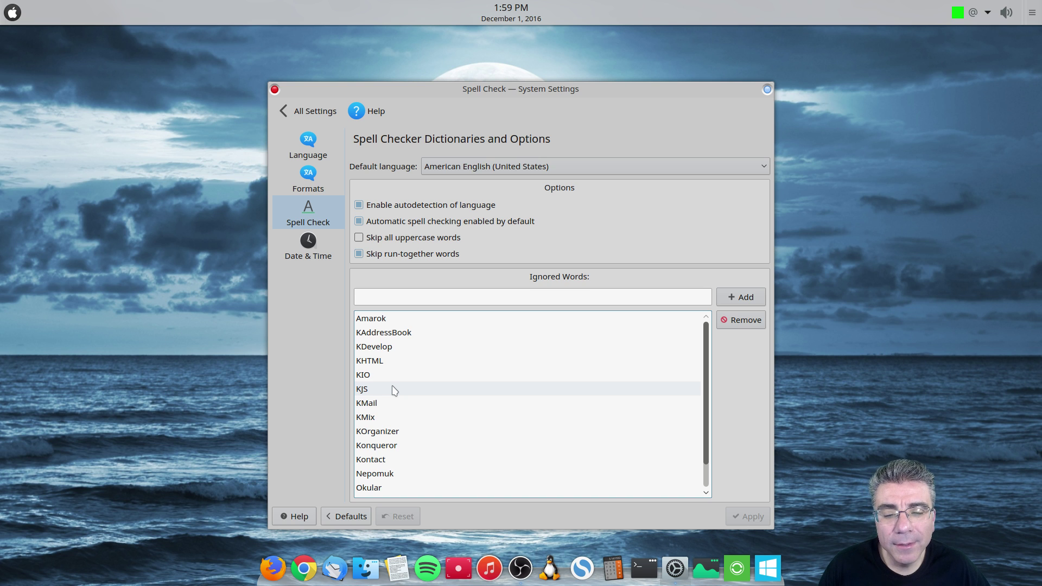
# Scroll the Spell Check page and place the cursor in the Ignored Words field.
pyautogui.scroll(-1, 394, 390)
pyautogui.scroll(1, 394, 390)
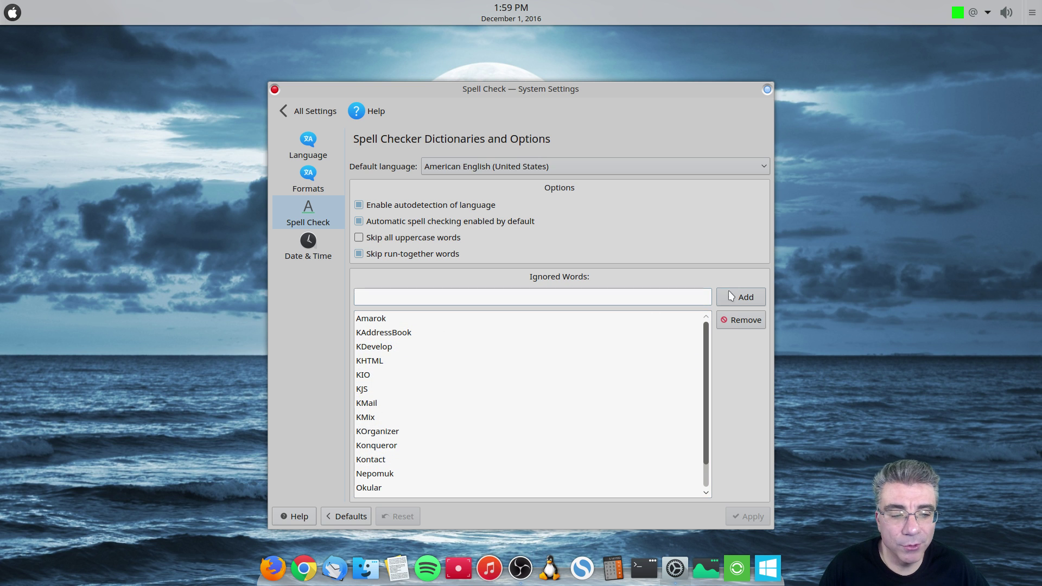
pyautogui.click(461, 295)
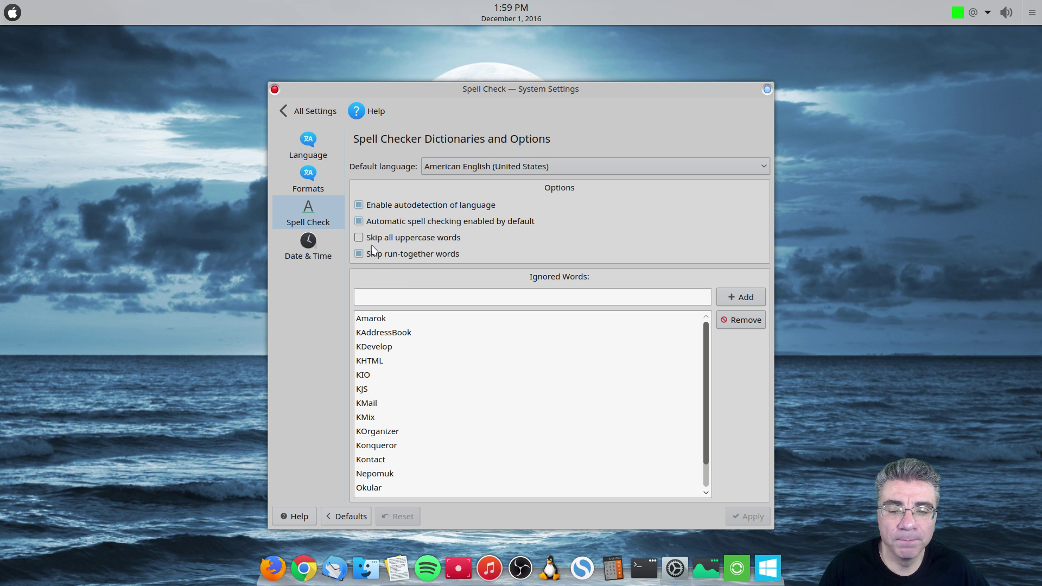
# Open Date & Time and view the Time Zone list, currently America/New York.
pyautogui.click(303, 239)
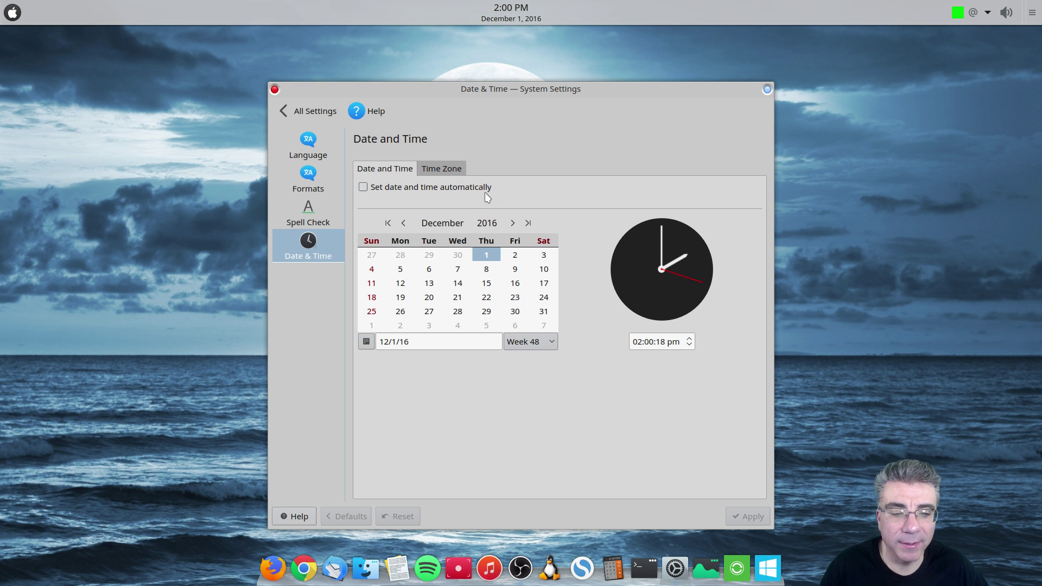
pyautogui.click(435, 169)
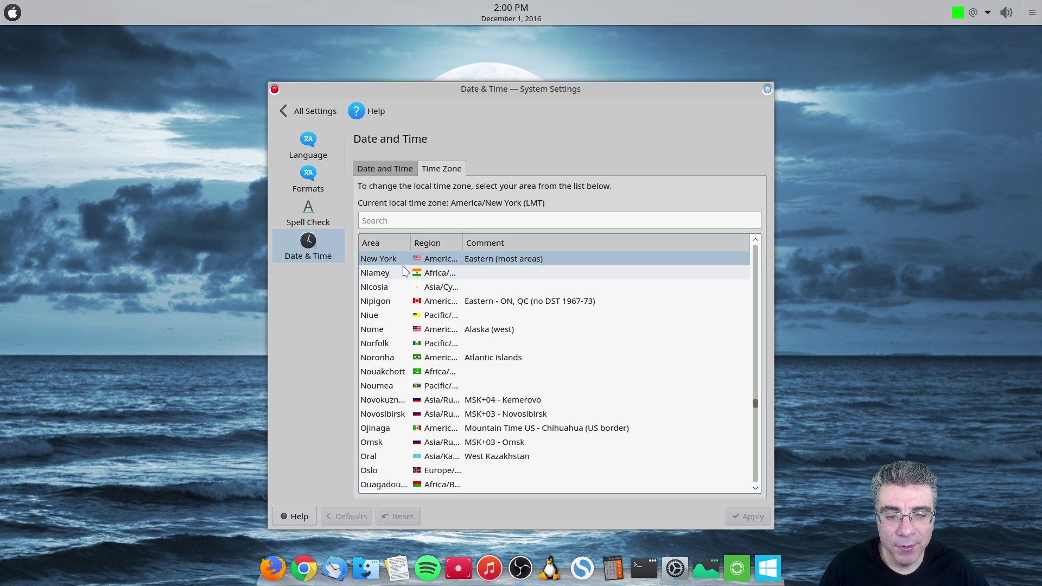
# In Notifications, make the Sticky keys accessibility event play a sound, leaving Run command off.
pyautogui.click(315, 112)
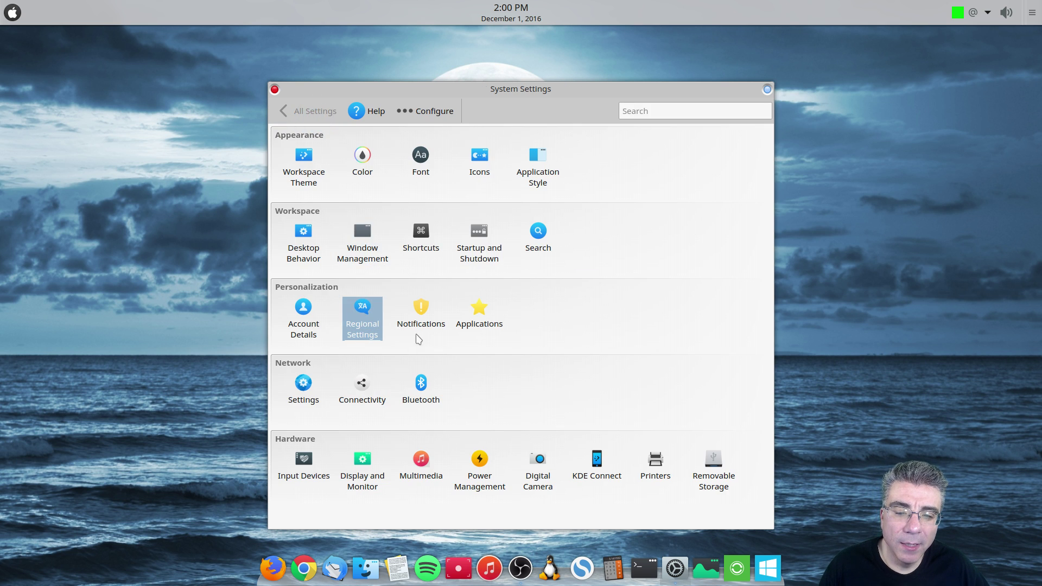
pyautogui.click(420, 325)
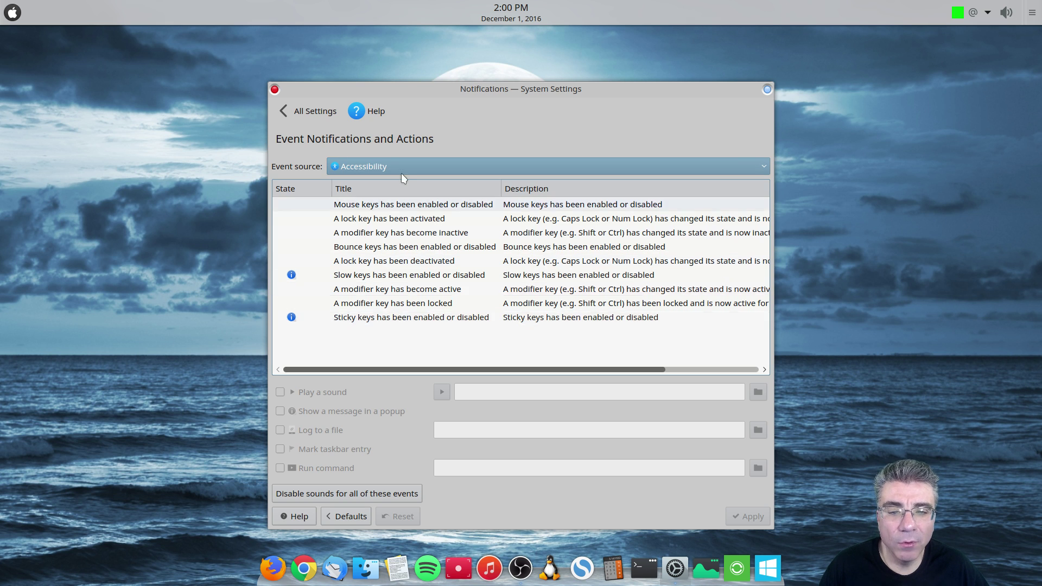
pyautogui.click(400, 320)
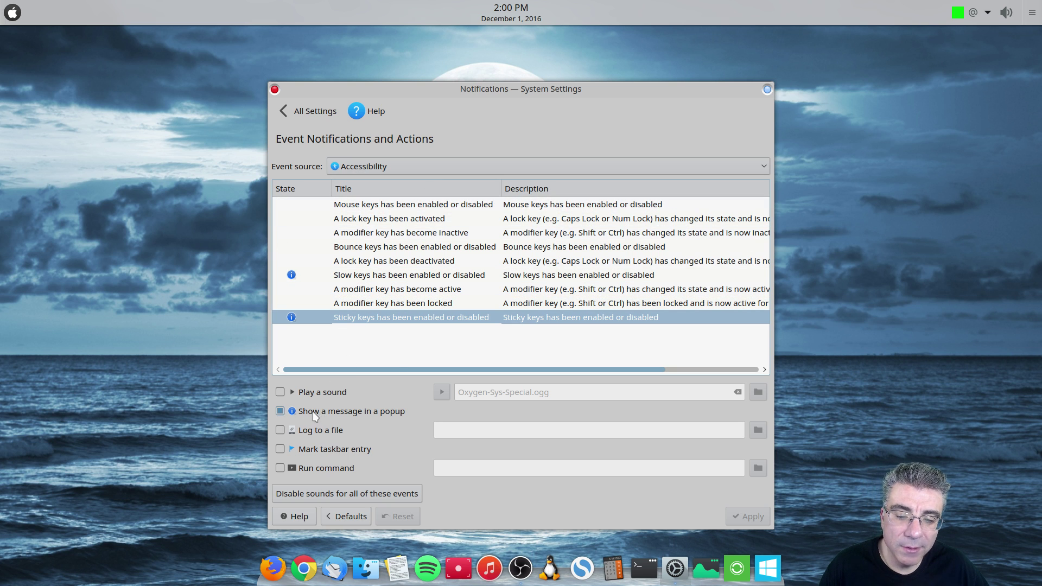
pyautogui.click(280, 392)
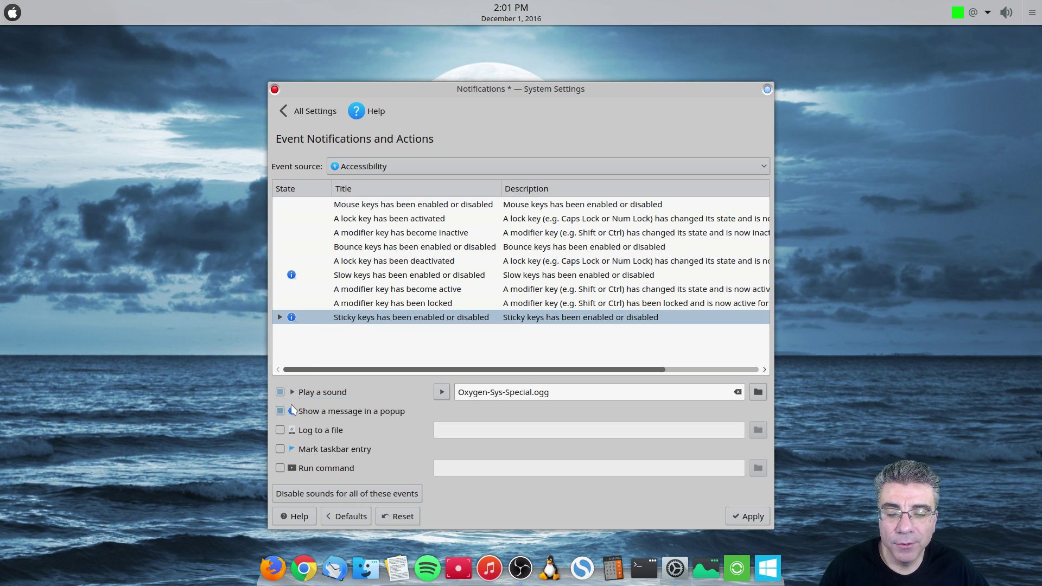
pyautogui.click(280, 469)
pyautogui.click(279, 468)
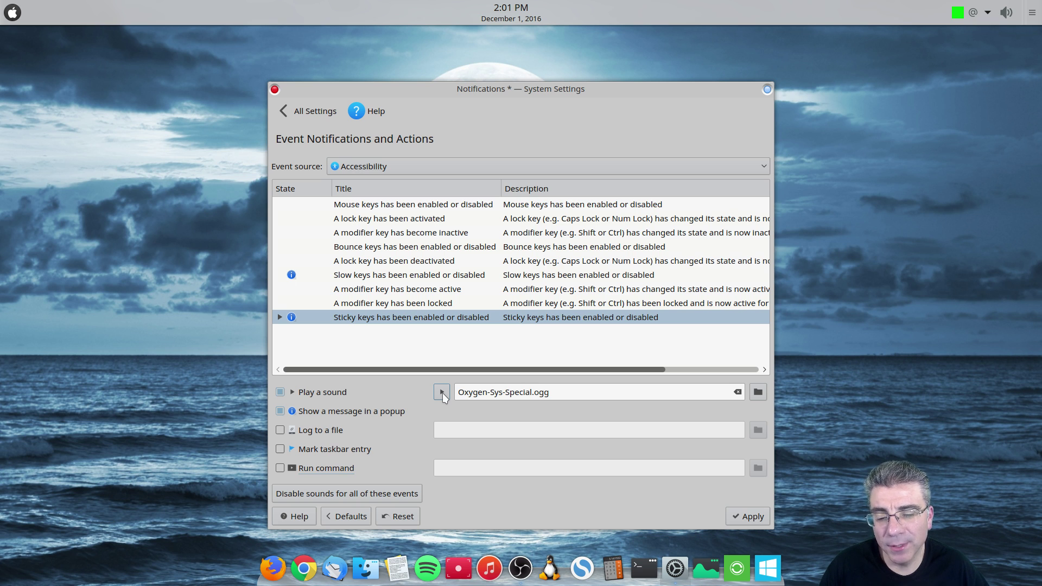
# Close the sound file chooser unchanged and untick Play a sound for Sticky keys.
pyautogui.click(758, 392)
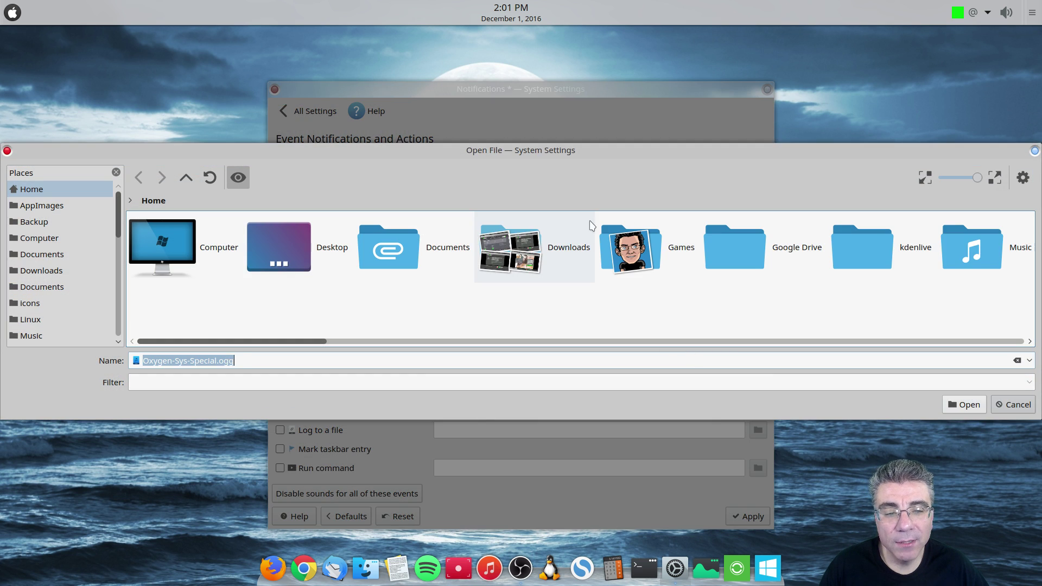
pyautogui.doubleClick(638, 158)
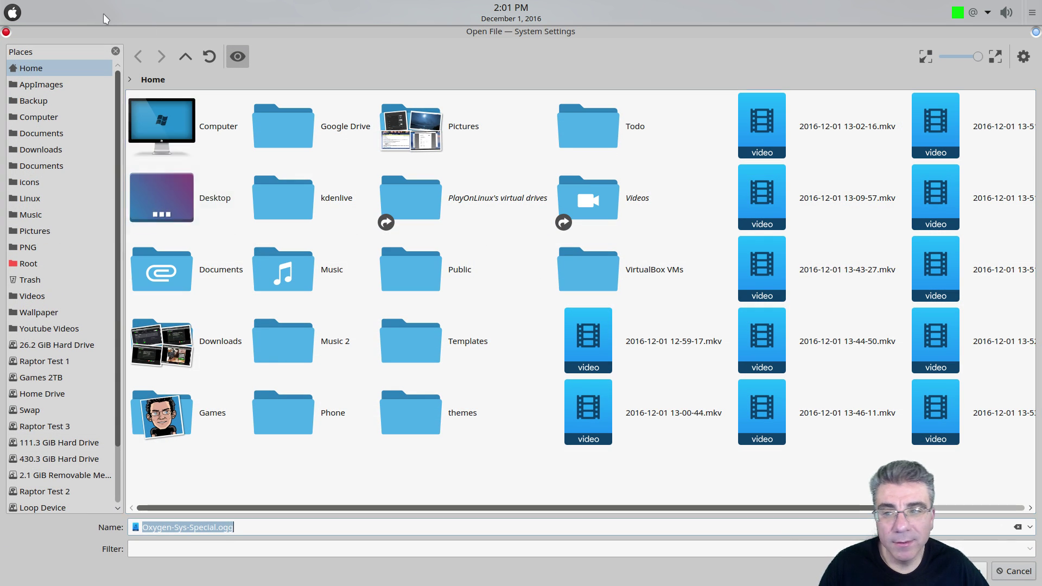
pyautogui.click(6, 31)
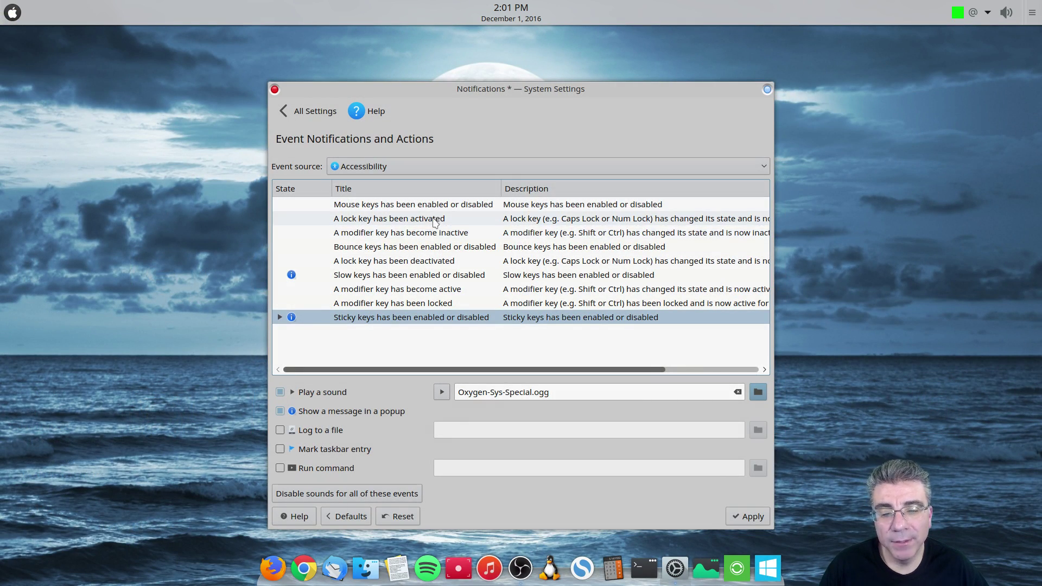
pyautogui.click(411, 168)
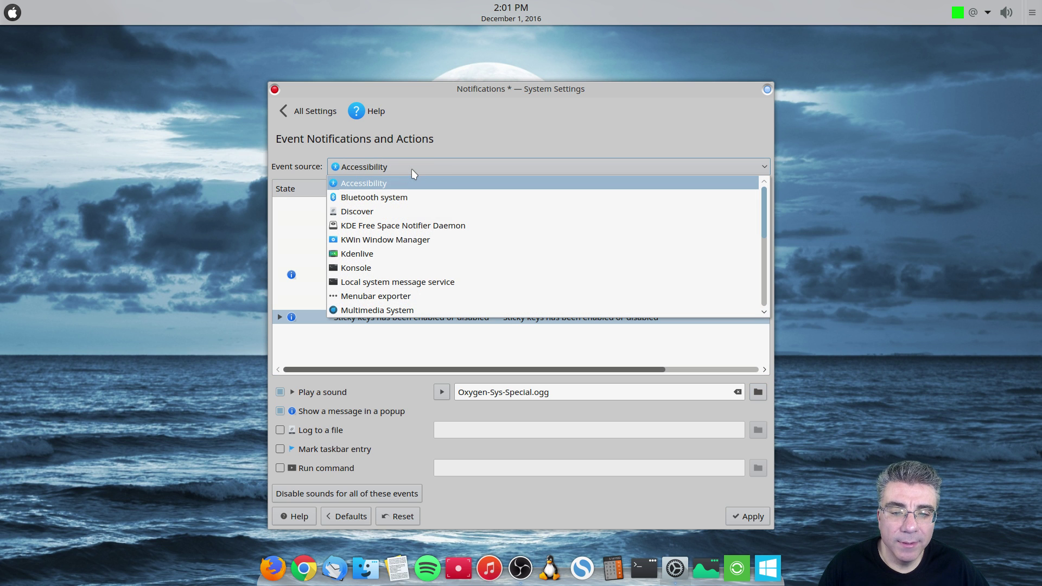
pyautogui.click(411, 170)
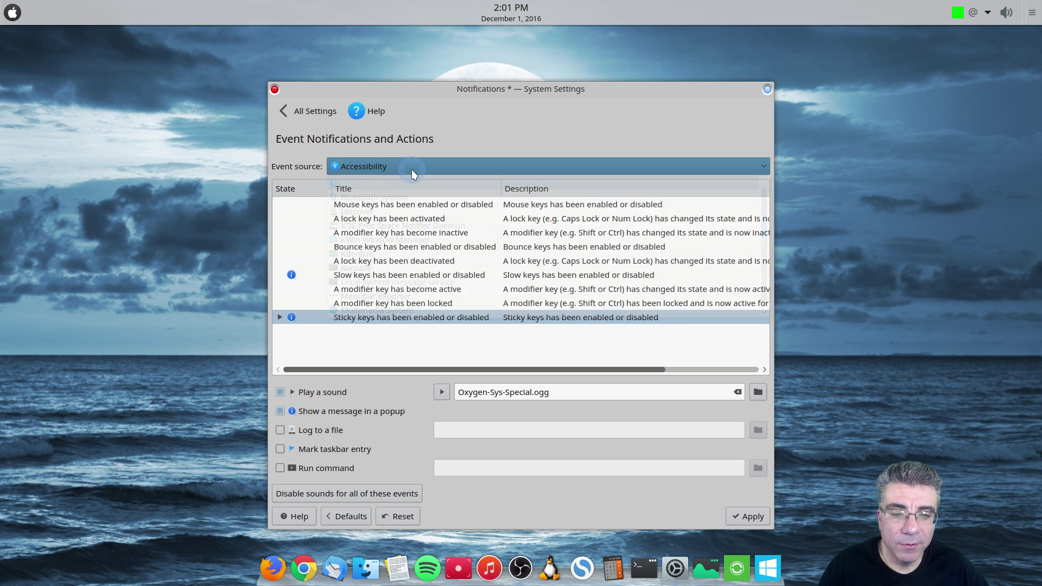
pyautogui.click(279, 395)
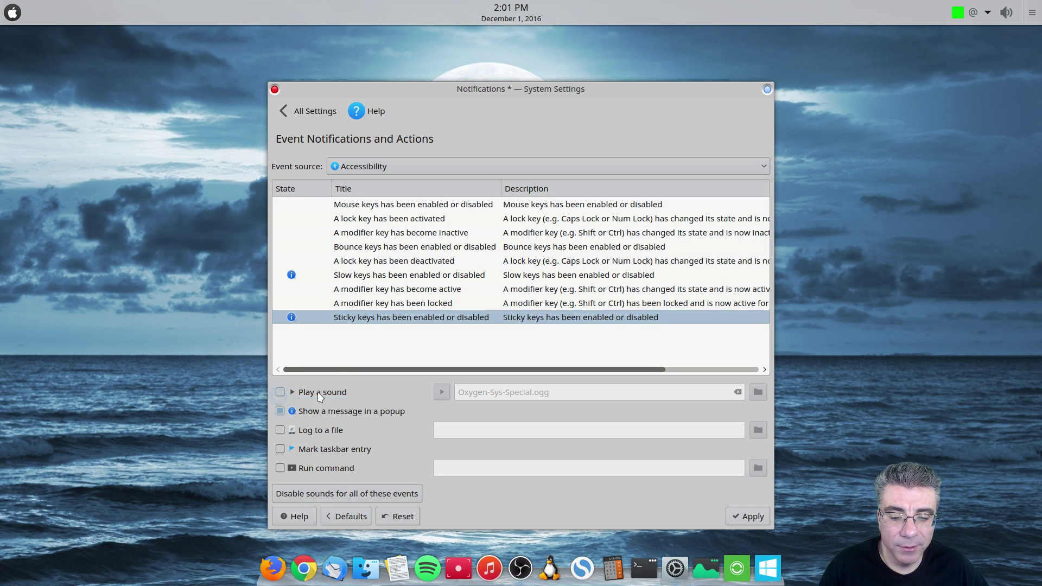
# Switch the event source to Bluetooth system and select the Connection Failed event.
pyautogui.click(389, 166)
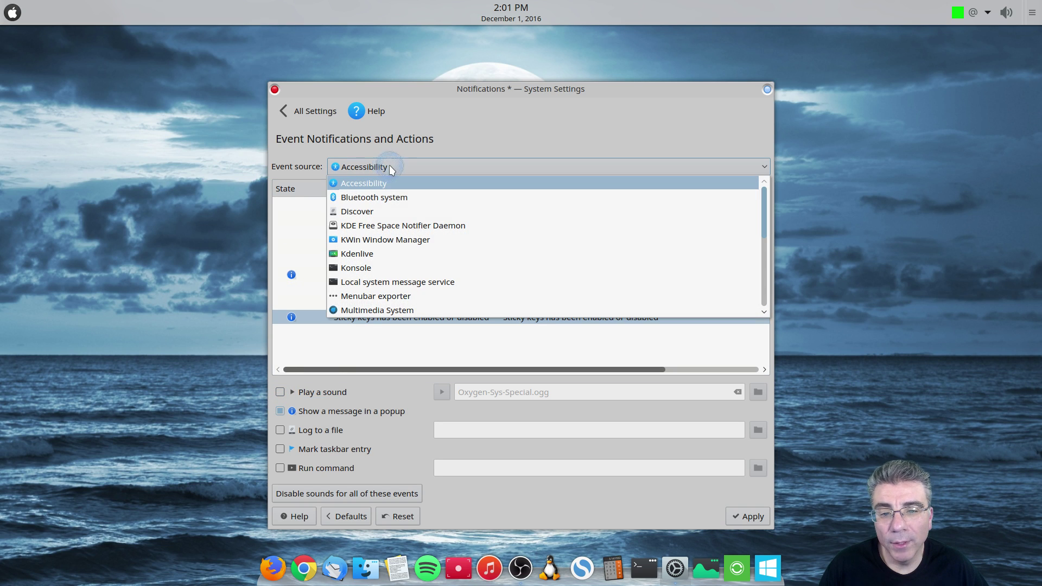
pyautogui.click(384, 198)
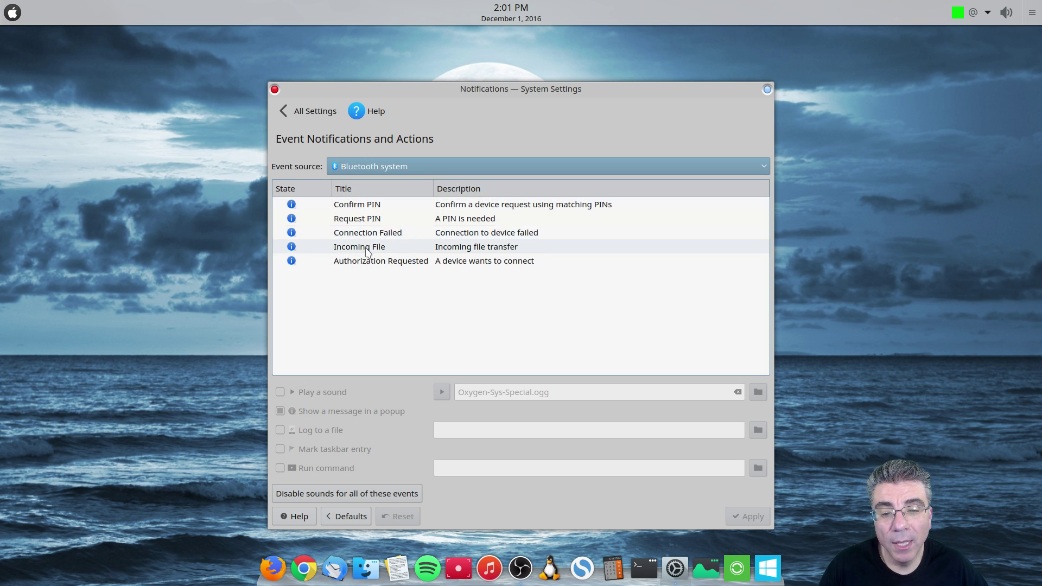
pyautogui.click(373, 239)
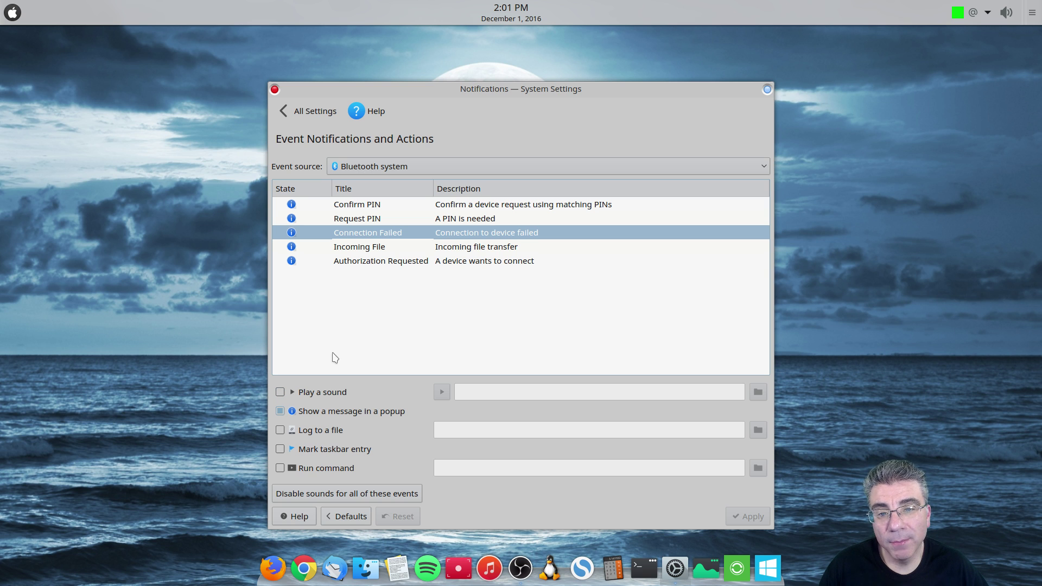
# Choose Discover as event source, select Updates Are Available and preview its sound.
pyautogui.click(392, 170)
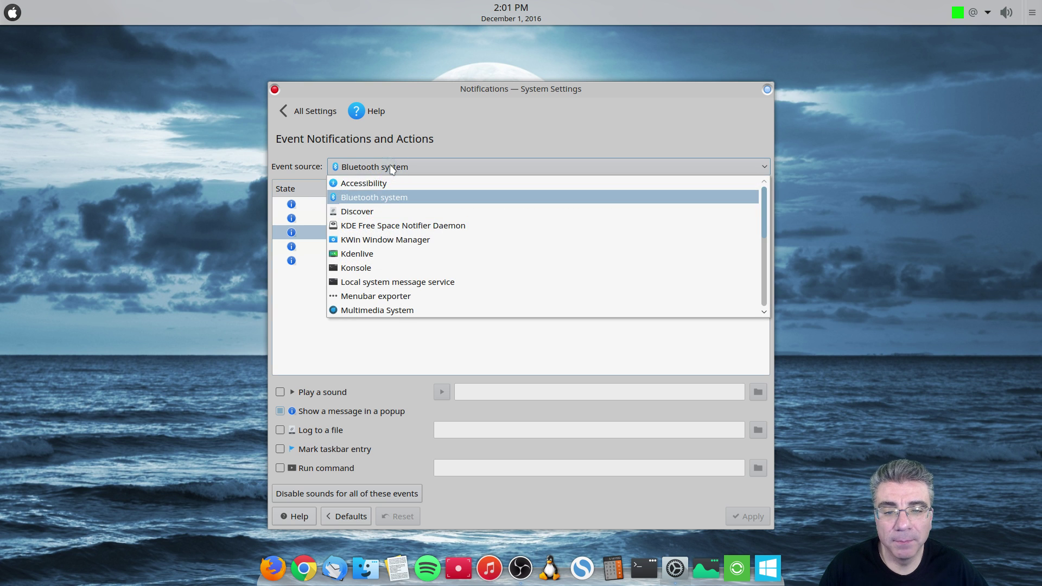
pyautogui.click(367, 214)
pyautogui.click(410, 209)
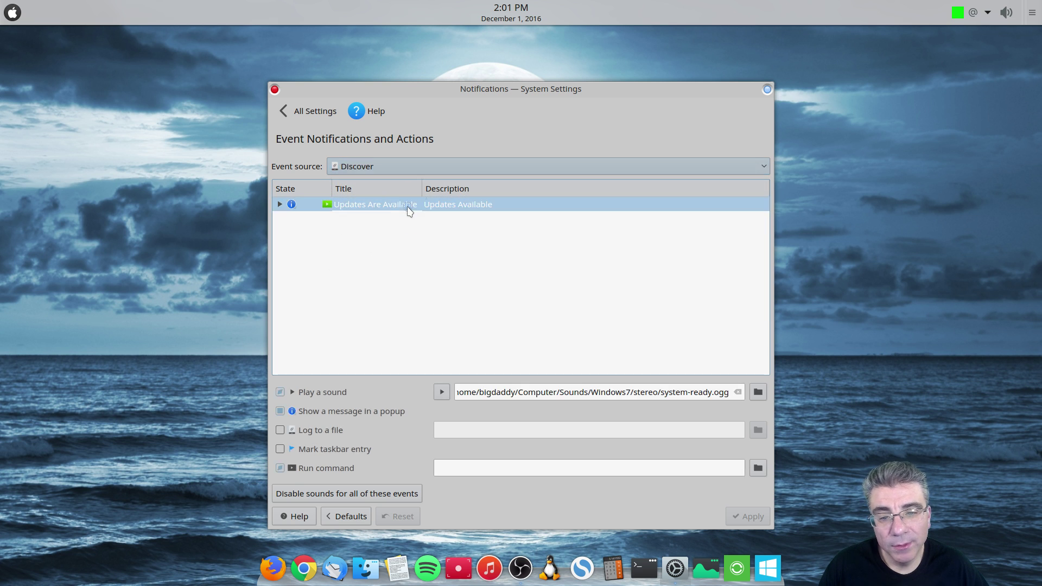
pyautogui.click(446, 396)
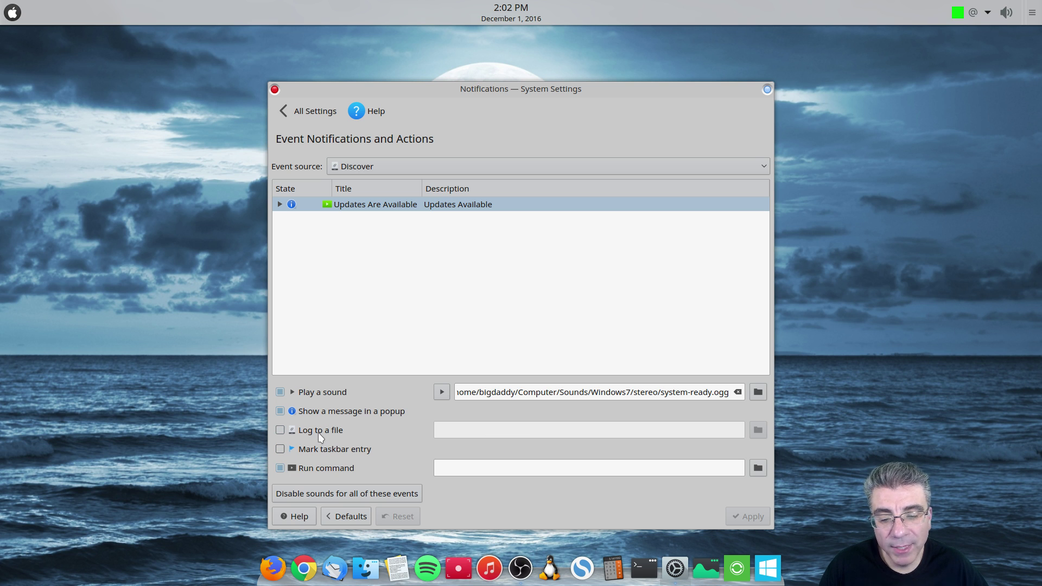
# Leave Log to a file off and turn off Run command for Updates Are Available.
pyautogui.click(291, 429)
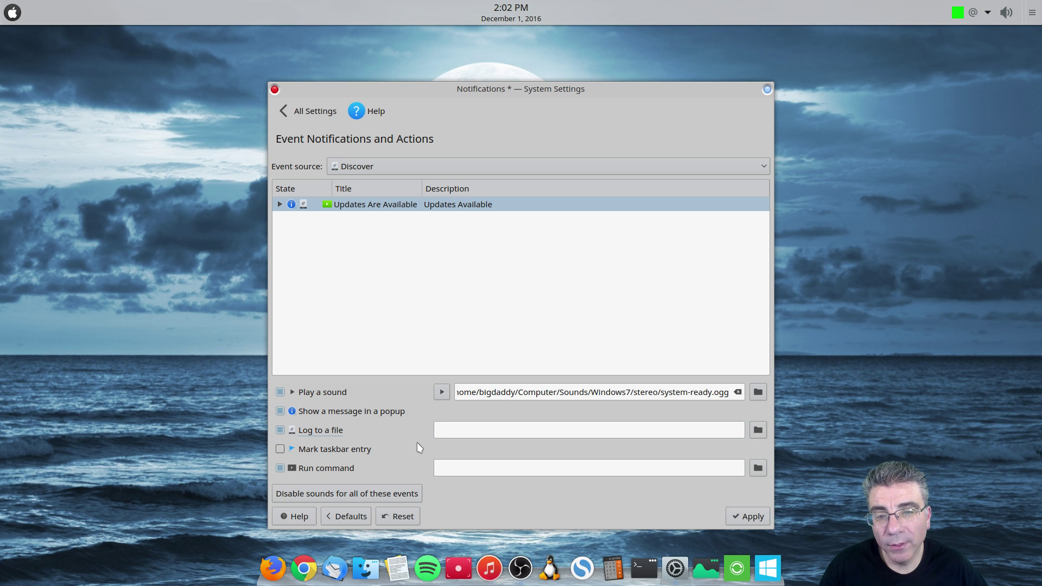
pyautogui.click(282, 430)
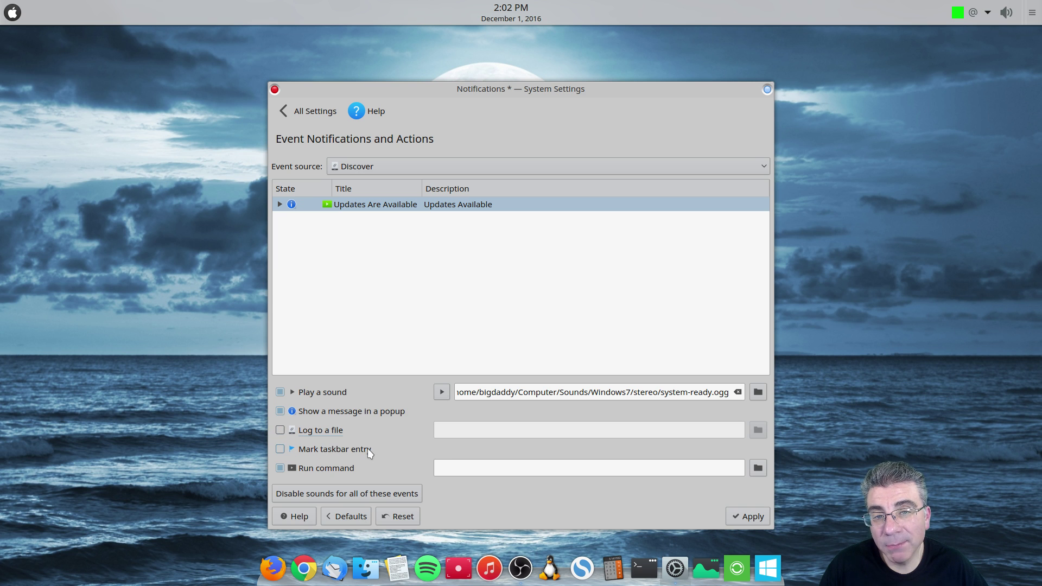
pyautogui.click(280, 468)
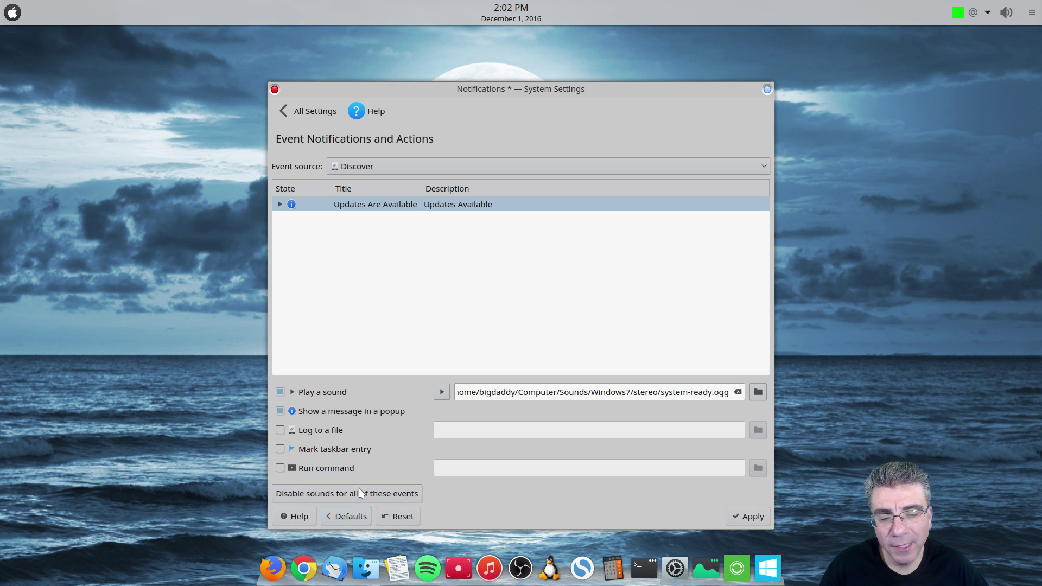
pyautogui.click(420, 166)
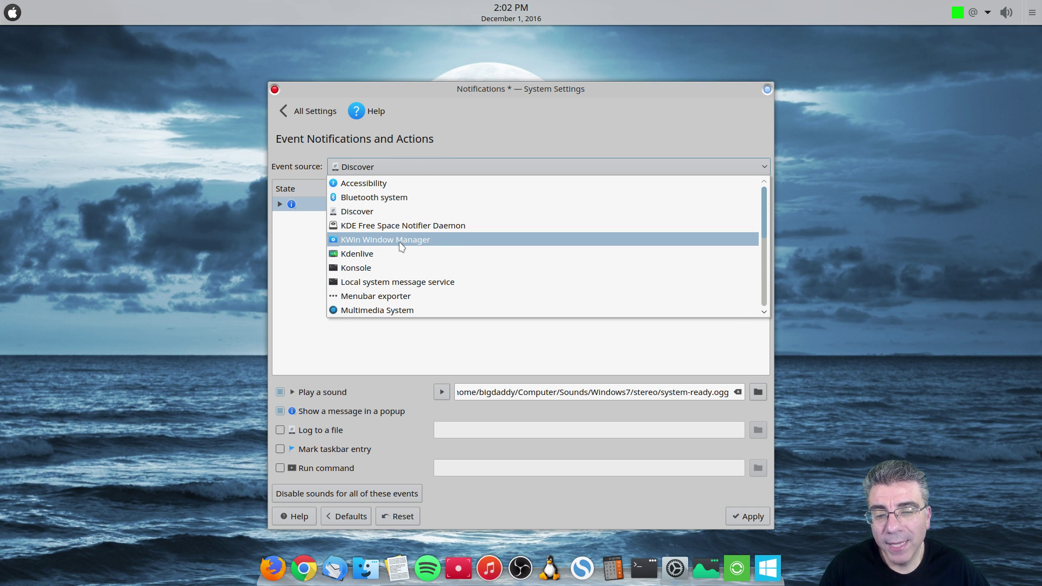
# Look at KWin Window Manager's Graphics Reset notification event.
pyautogui.click(402, 247)
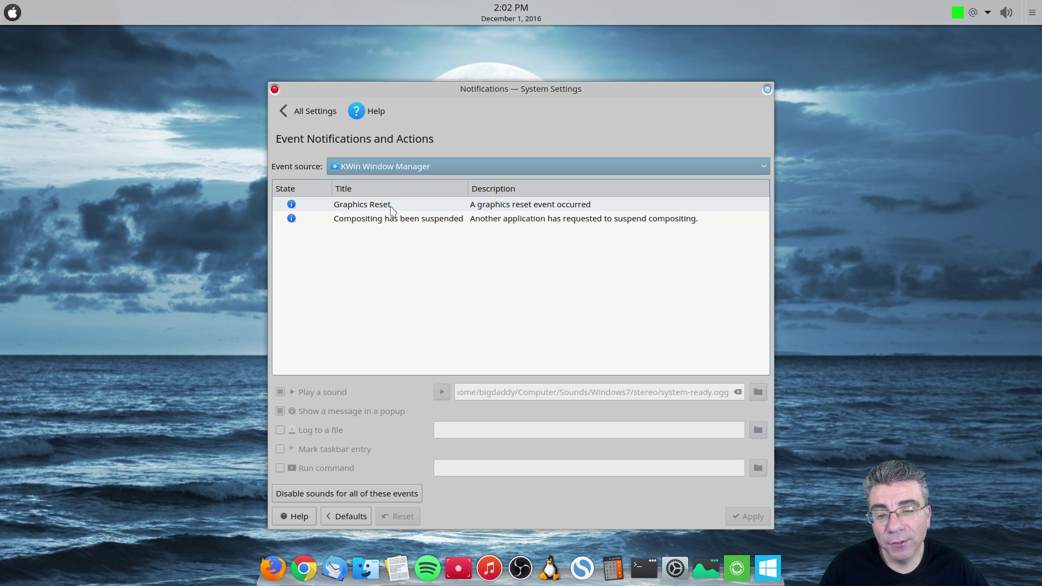
pyautogui.click(373, 205)
pyautogui.click(394, 167)
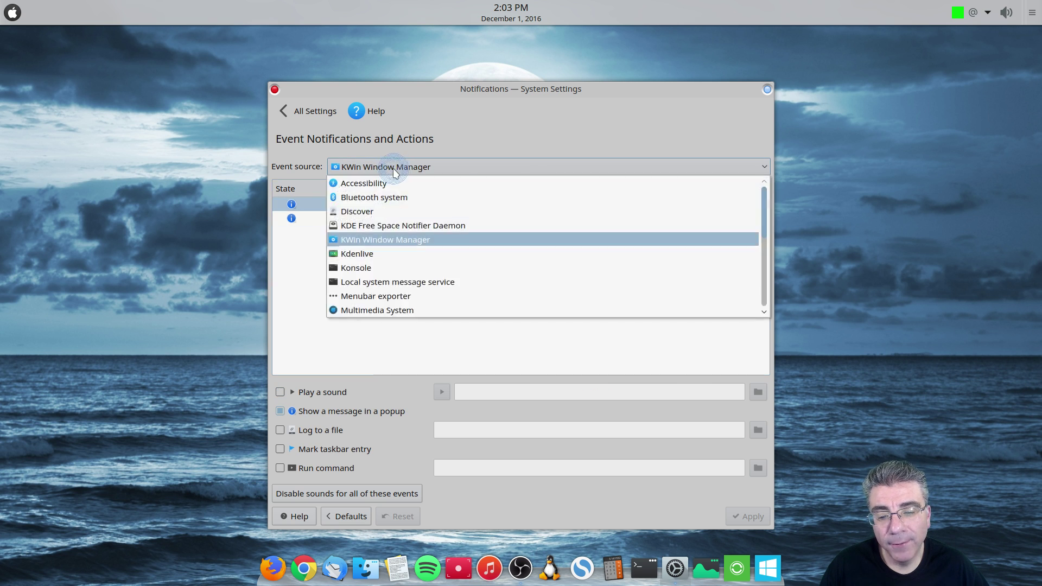
pyautogui.click(315, 367)
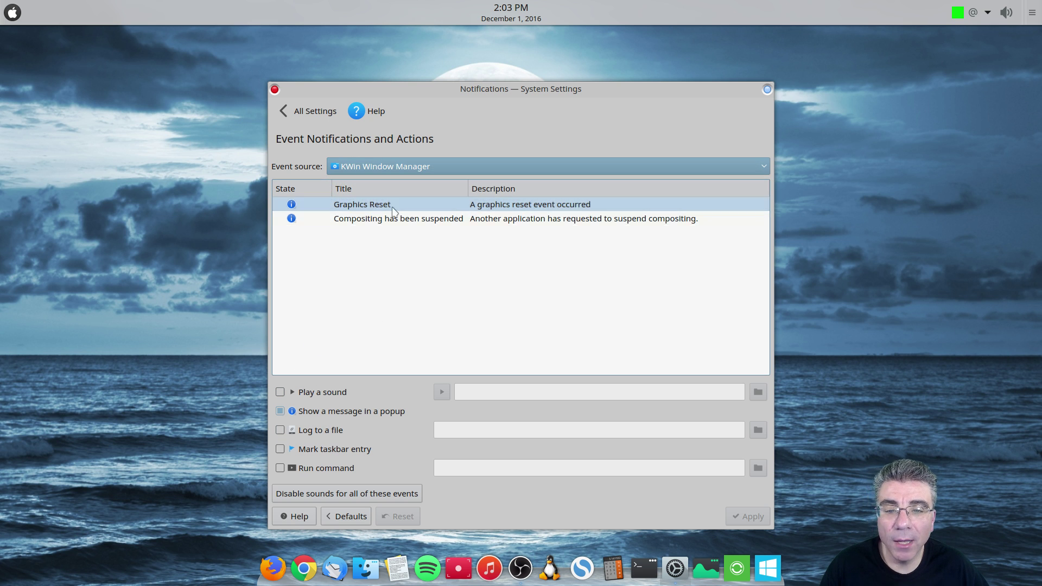
# Switch the event source to Kdenlive and scroll through its notification events.
pyautogui.click(423, 166)
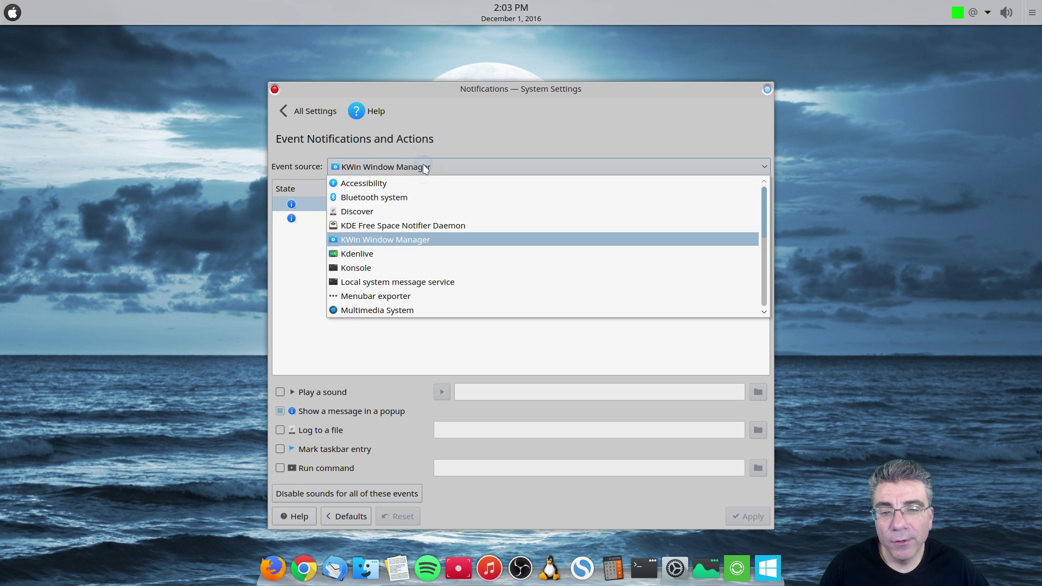
pyautogui.click(392, 255)
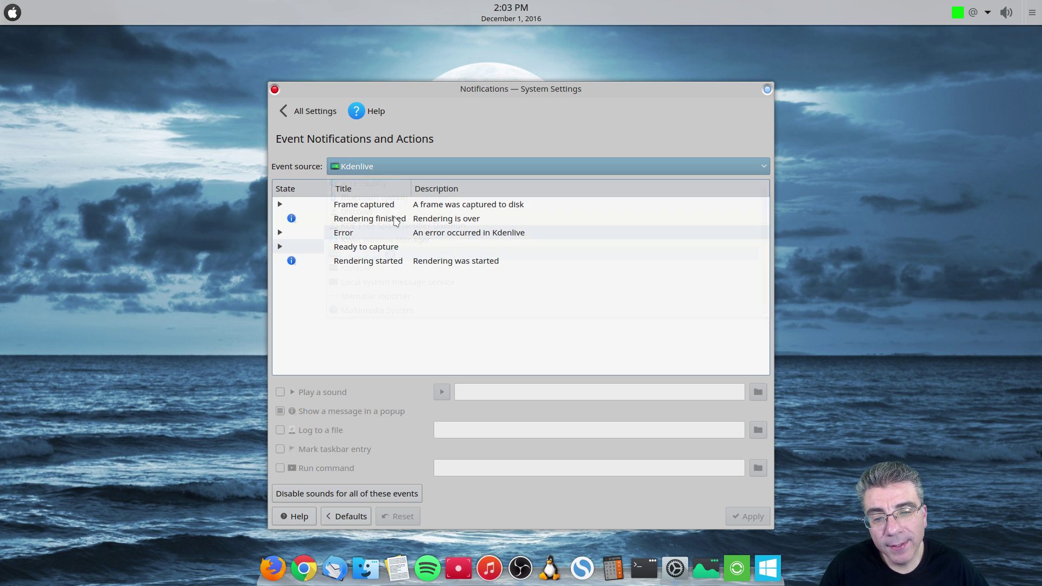
pyautogui.click(400, 167)
pyautogui.scroll(-1, 392, 274)
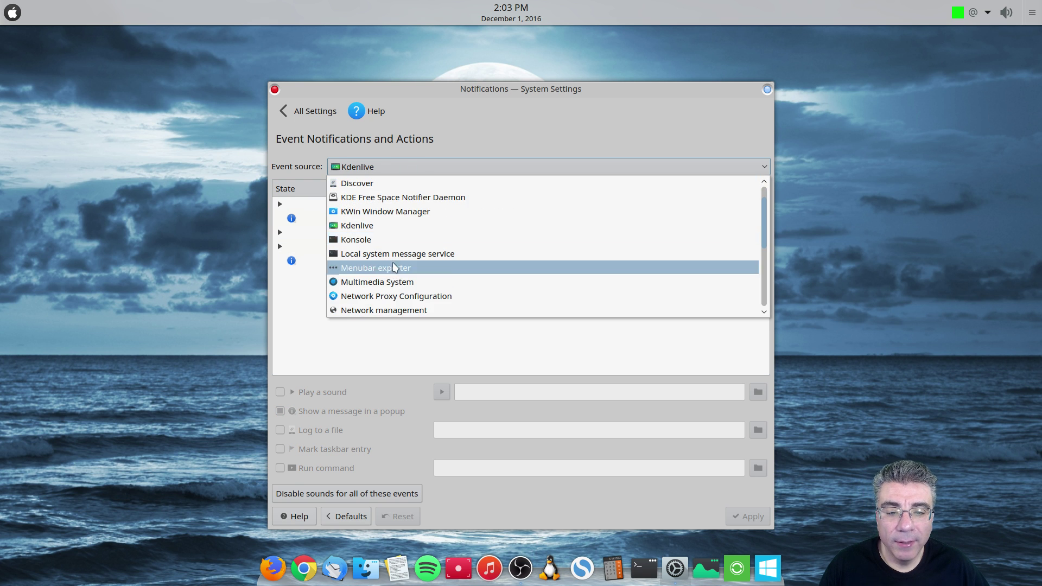
pyautogui.scroll(-1, 396, 269)
pyautogui.scroll(-1, 402, 222)
pyautogui.scroll(-1, 402, 222)
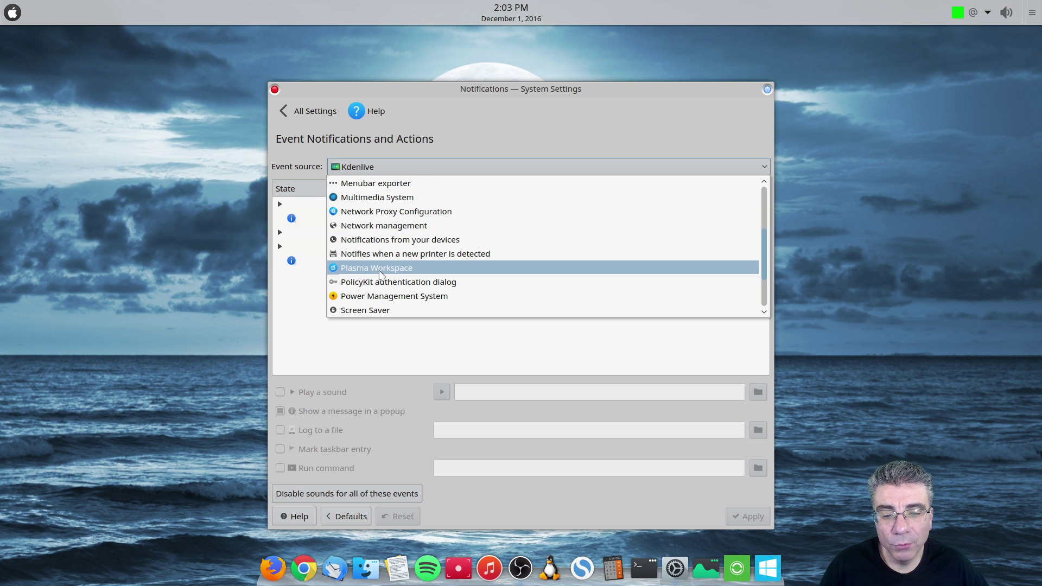
# List Plasma Workspace's events and play the Login sound, Oxygen-Sys-Log-In-Short.ogg.
pyautogui.click(380, 272)
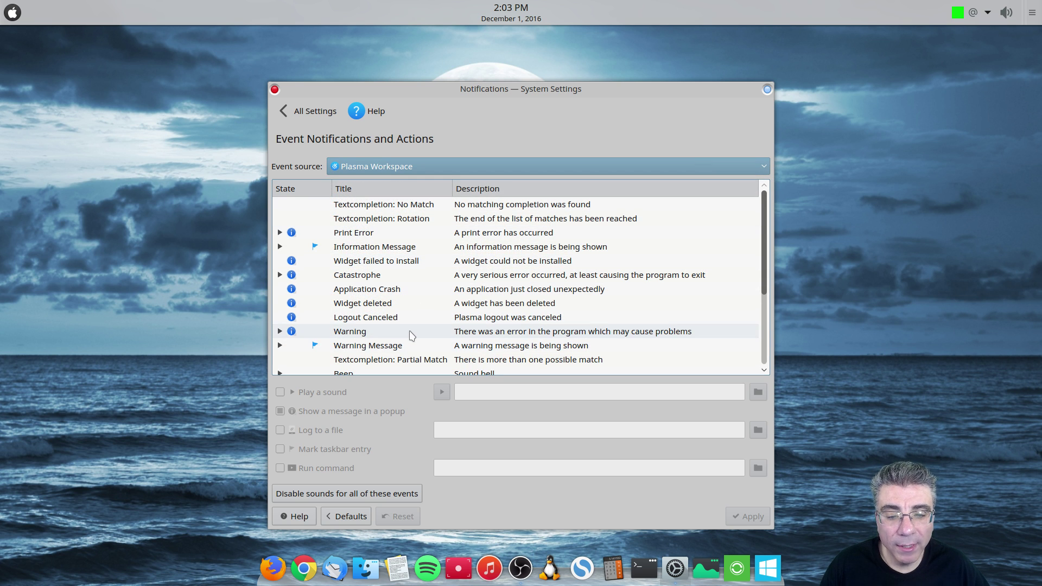
pyautogui.scroll(-2, 410, 336)
pyautogui.scroll(-2, 411, 336)
pyautogui.click(402, 347)
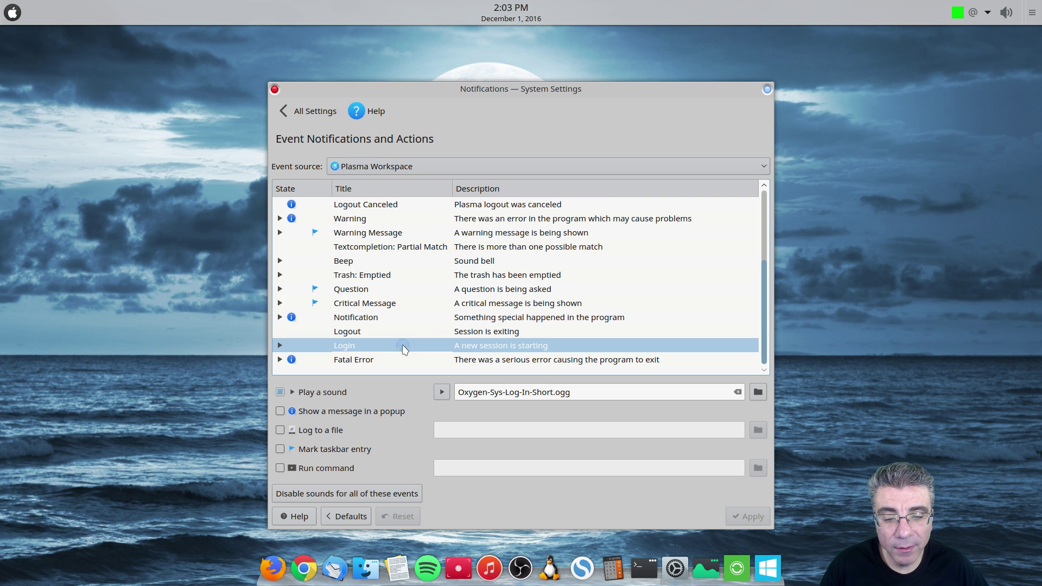
pyautogui.click(444, 394)
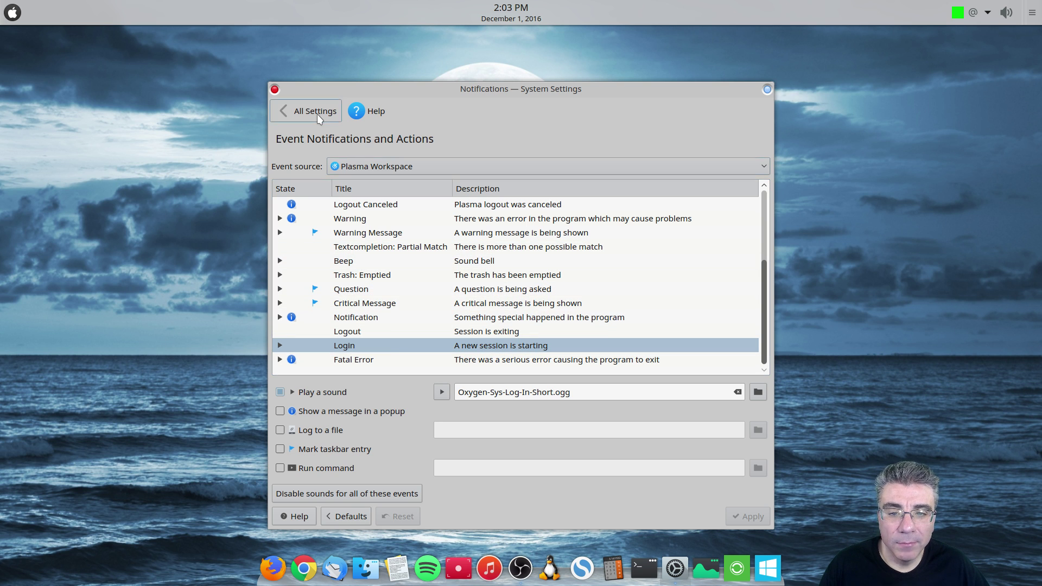
pyautogui.click(428, 165)
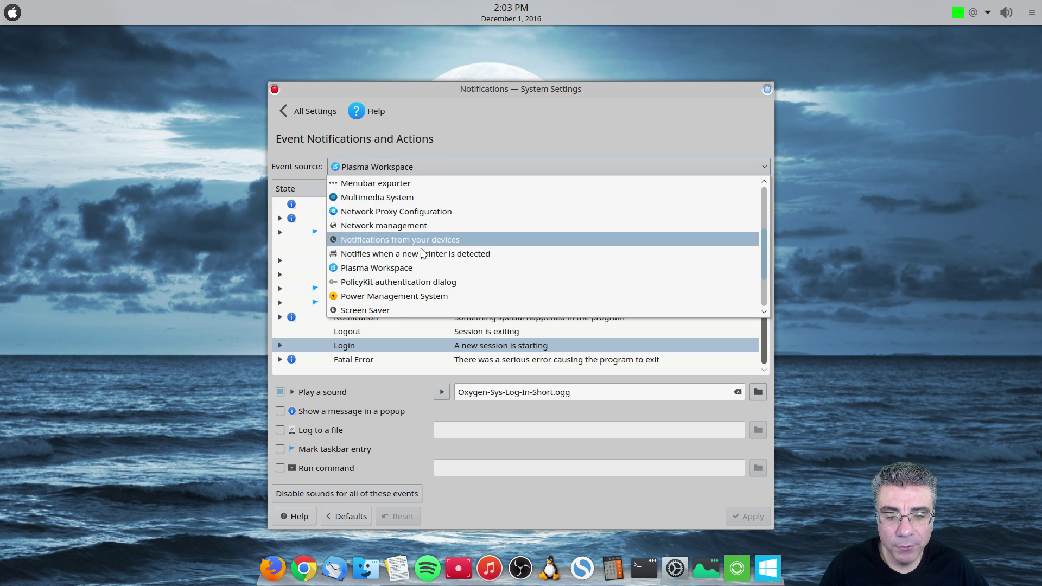
pyautogui.scroll(-1, 423, 255)
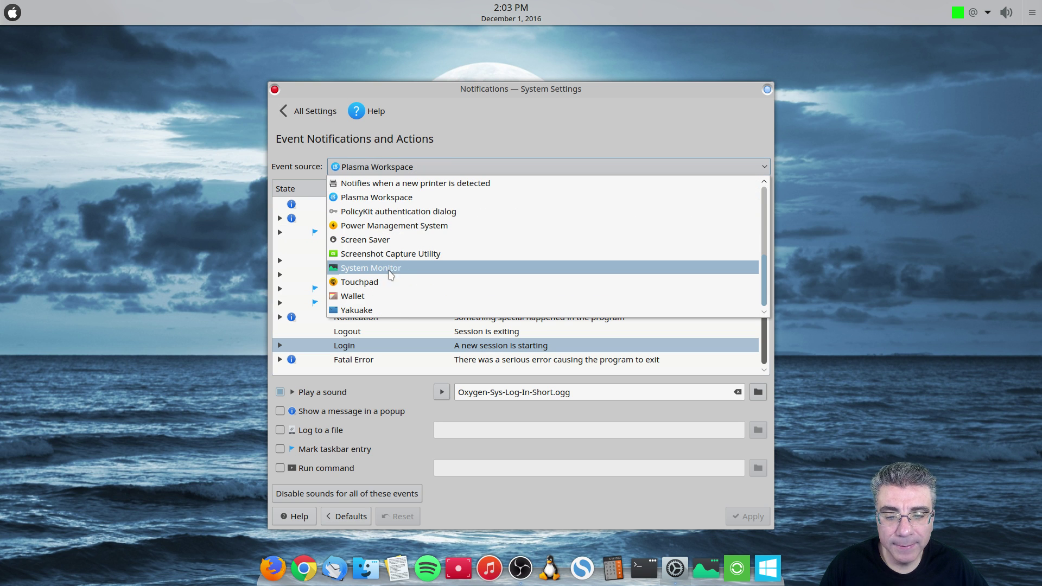
# Show Yakuake's events, toggle the Startup popup message on and back off, and apply.
pyautogui.click(374, 310)
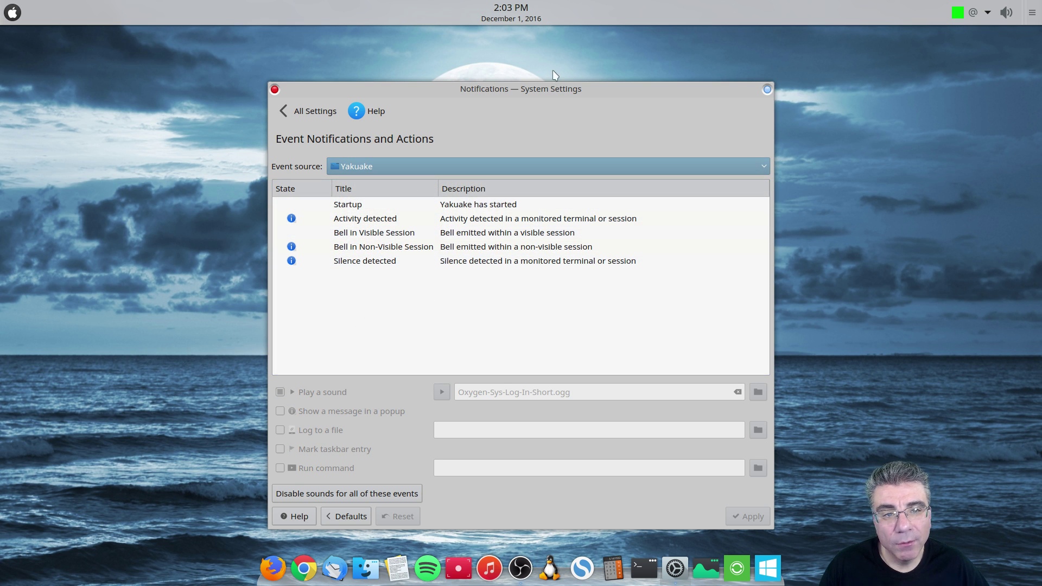
pyautogui.click(423, 206)
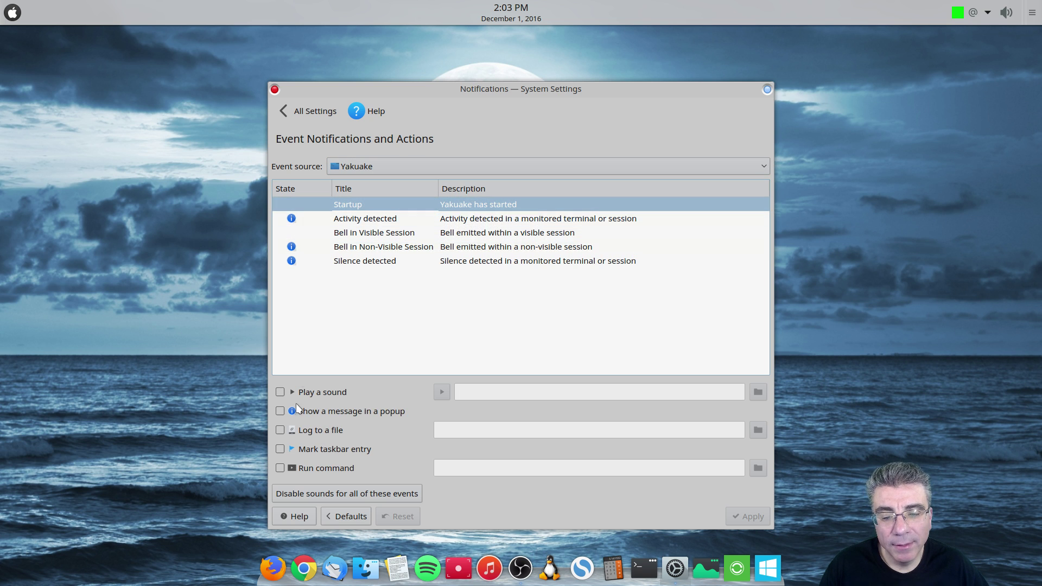
pyautogui.click(298, 410)
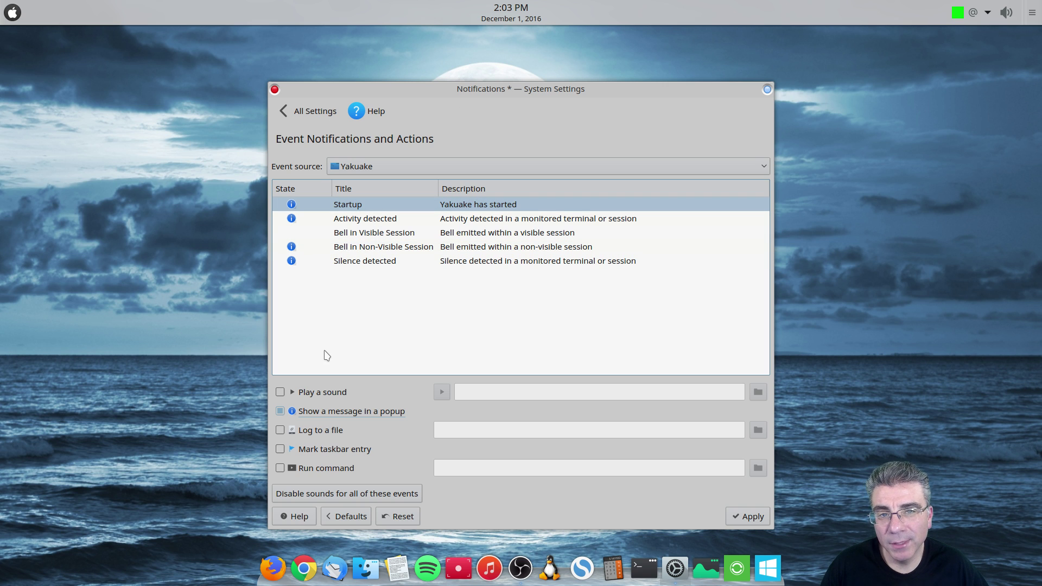
pyautogui.click(281, 411)
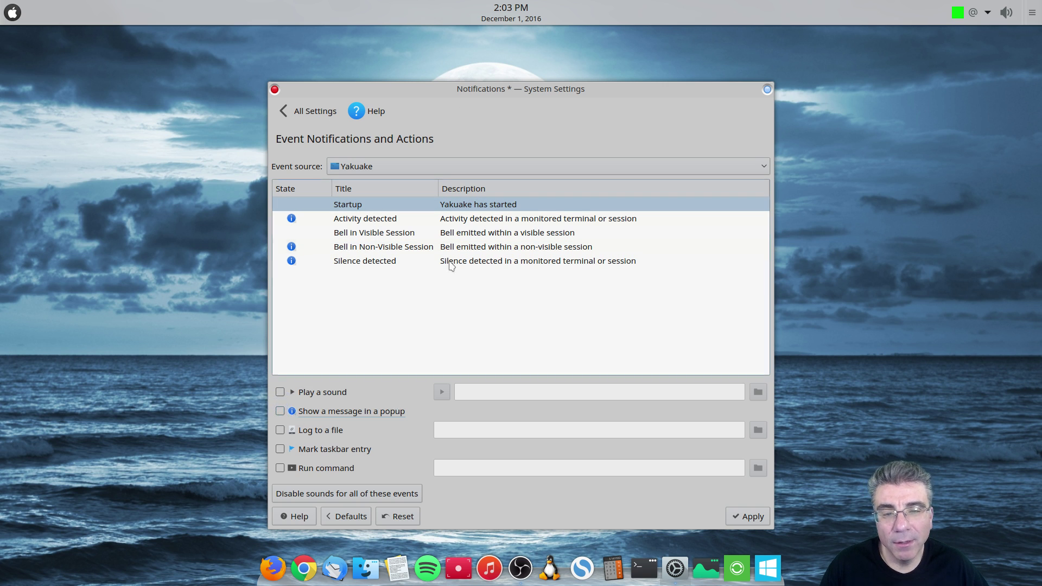
pyautogui.click(747, 517)
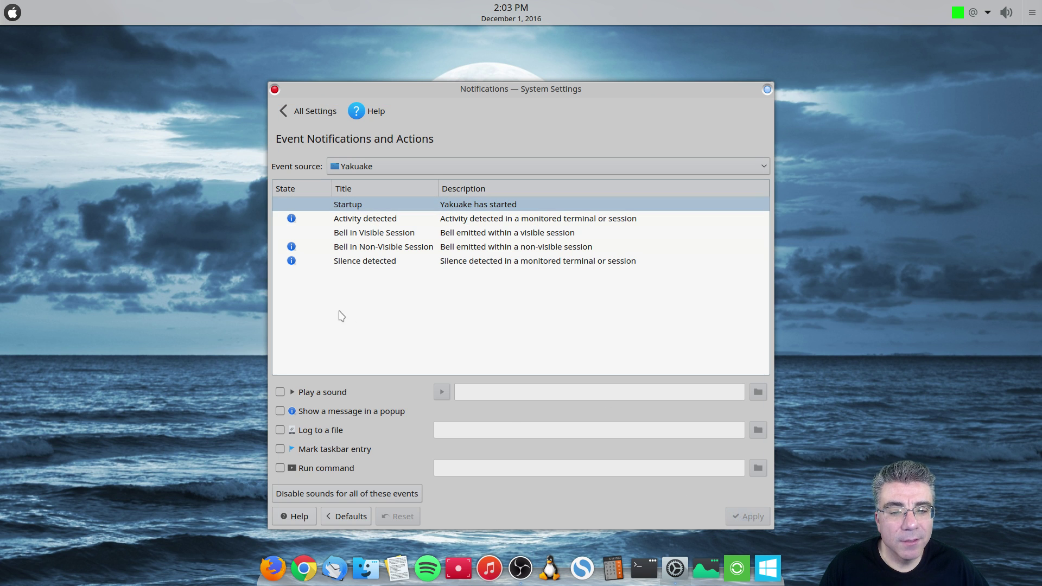
# Reselect Plasma Workspace as event source, scroll its events, then return to the overview.
pyautogui.click(402, 166)
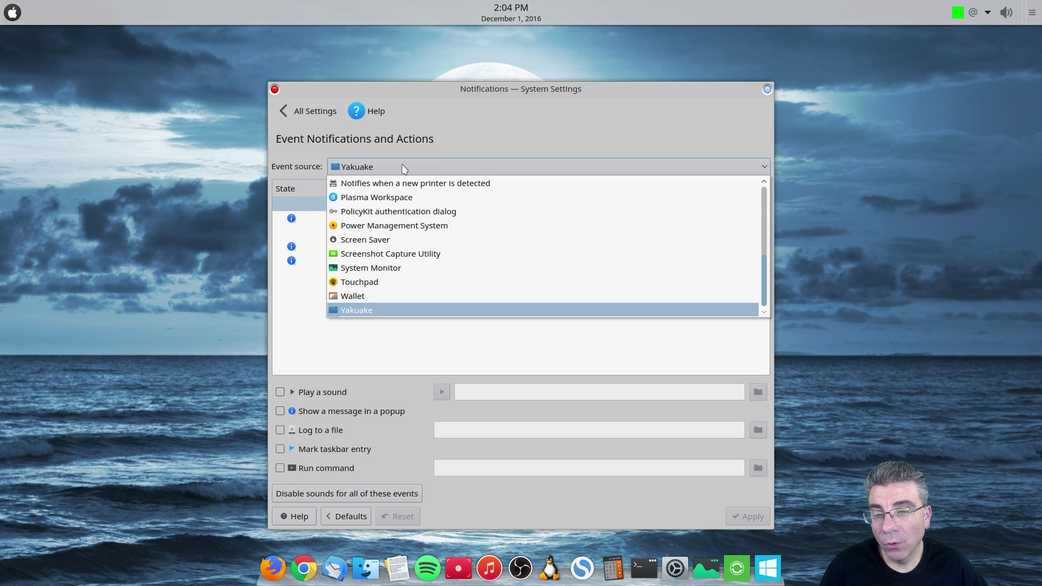
pyautogui.click(402, 166)
pyautogui.click(402, 164)
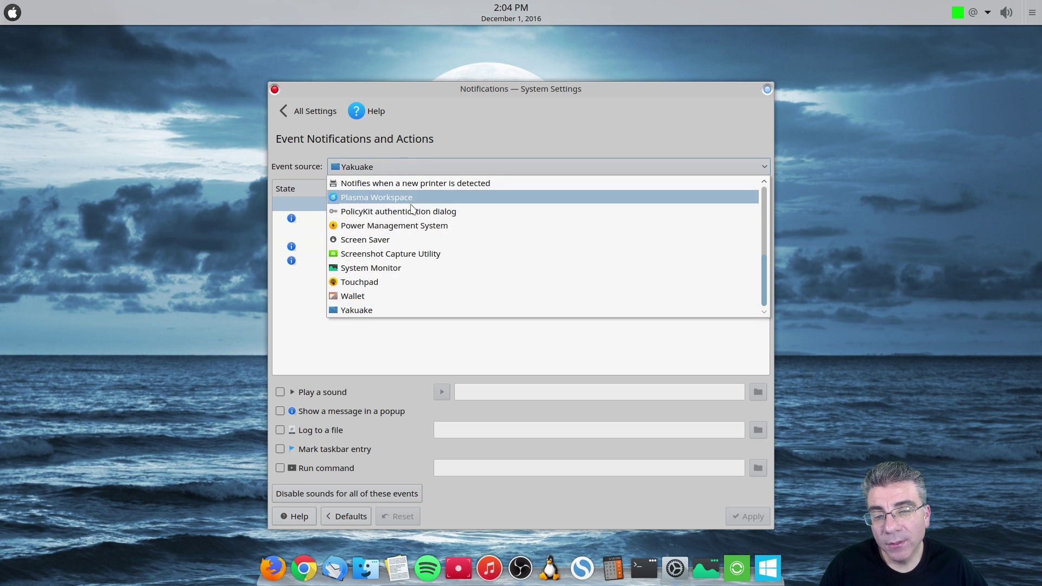
pyautogui.scroll(2, 411, 208)
pyautogui.click(413, 225)
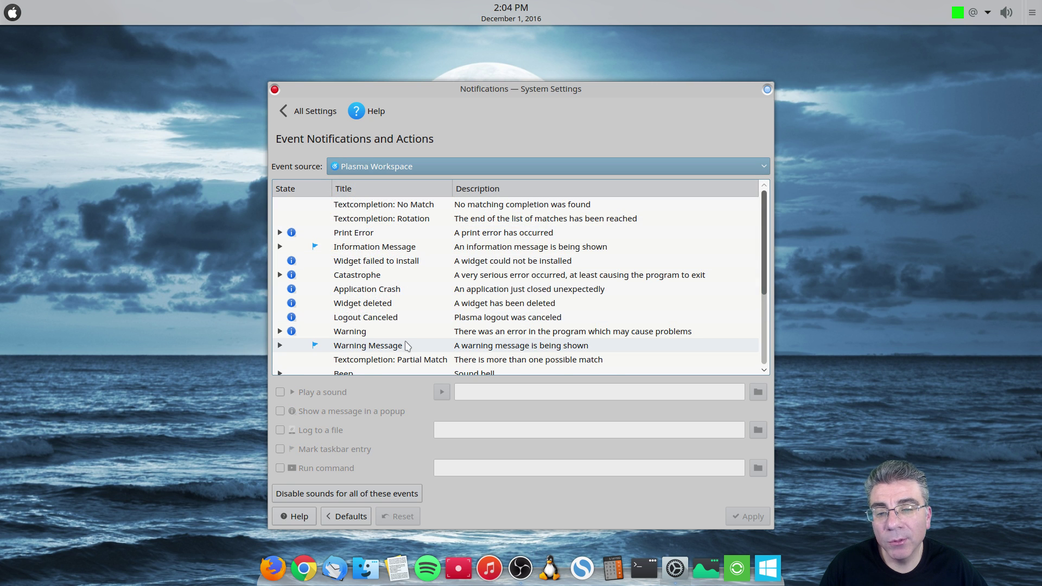
pyautogui.scroll(-2, 406, 345)
pyautogui.scroll(-1, 404, 345)
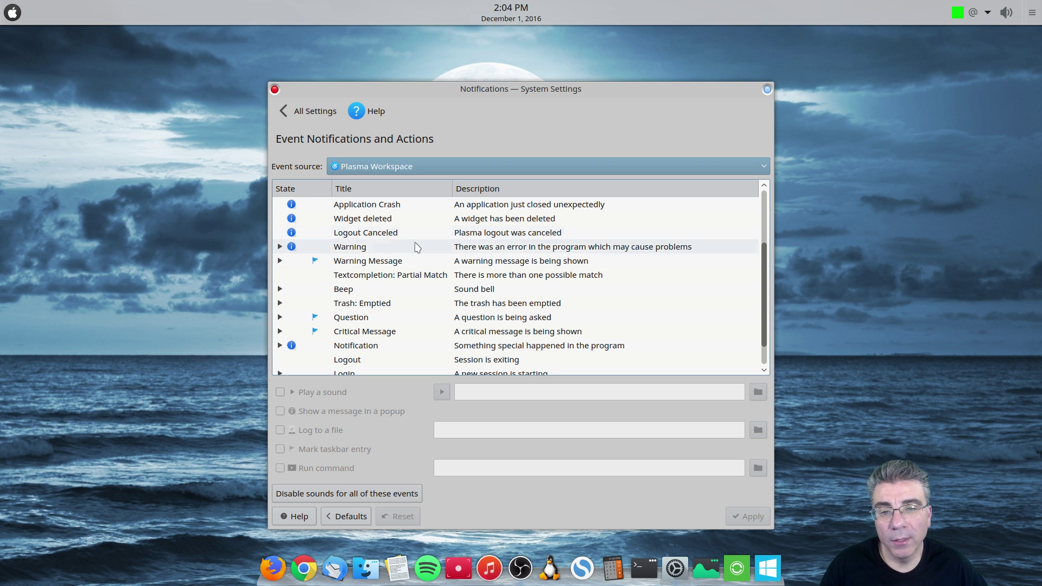
pyautogui.click(294, 113)
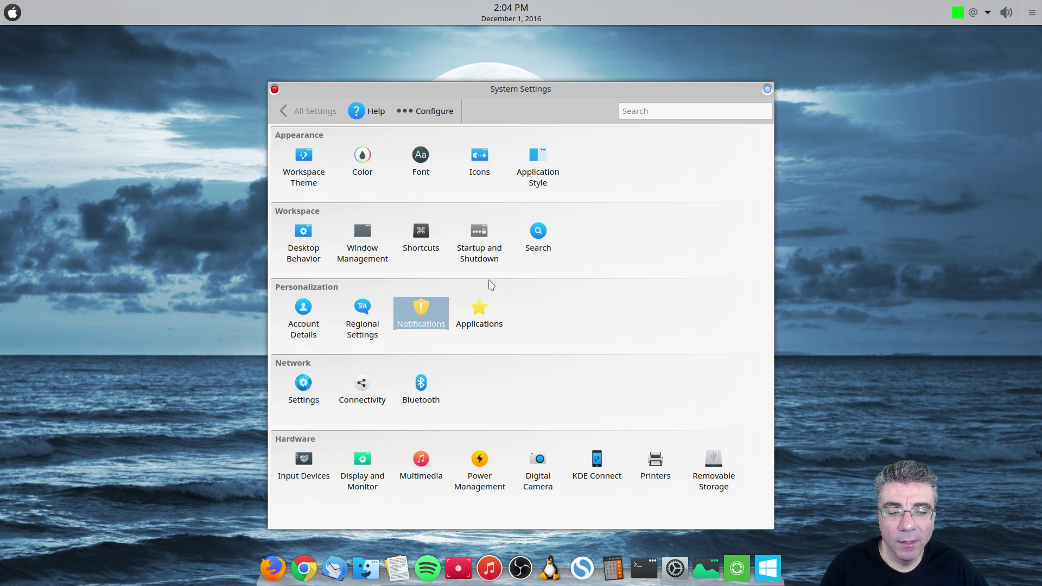
# Go from Notifications back to the overview and open Default Applications, showing thunderbird as email client.
pyautogui.click(424, 325)
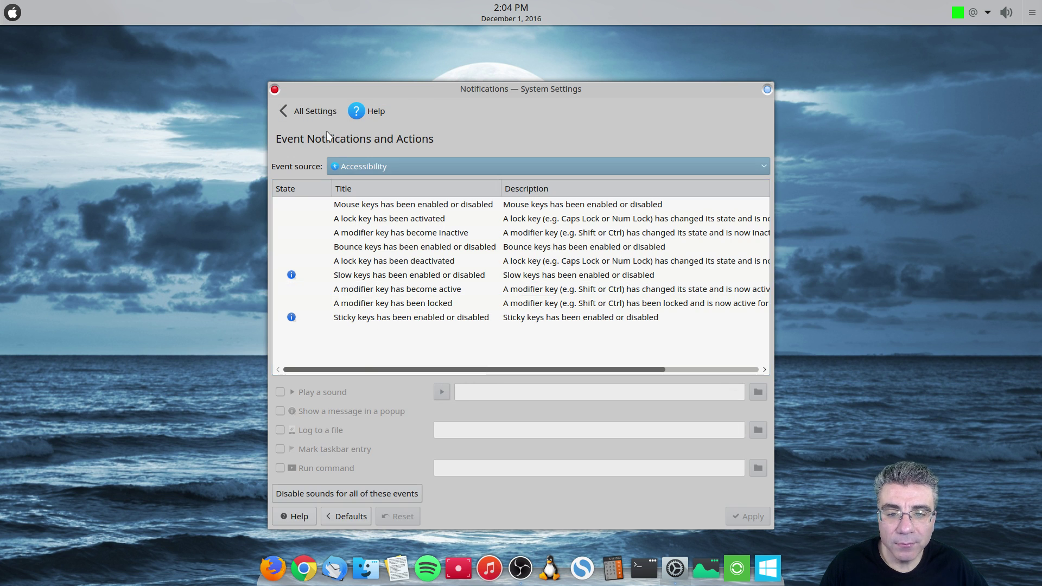
pyautogui.click(319, 113)
pyautogui.click(488, 308)
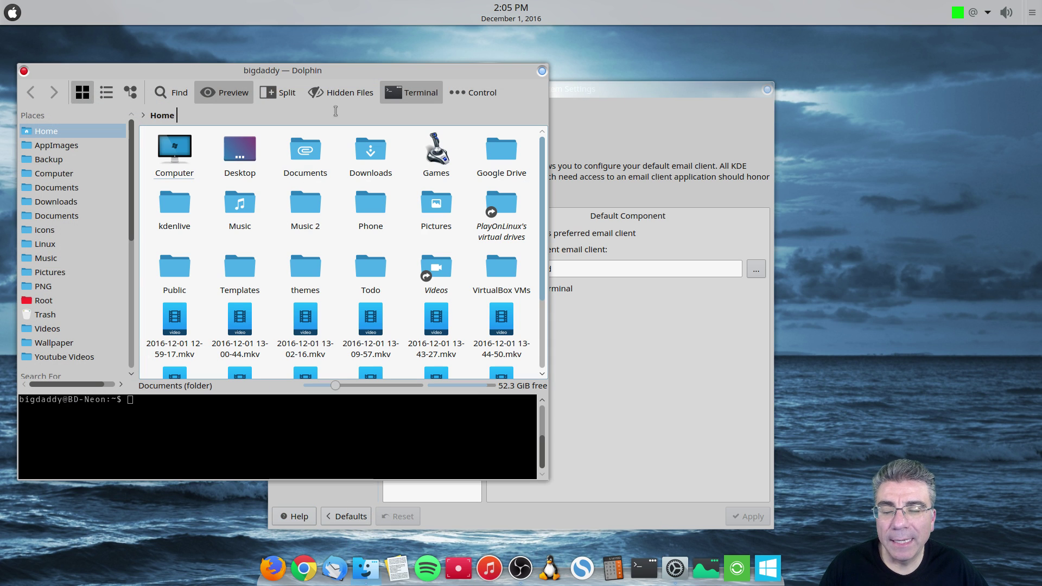
pyautogui.click(242, 96)
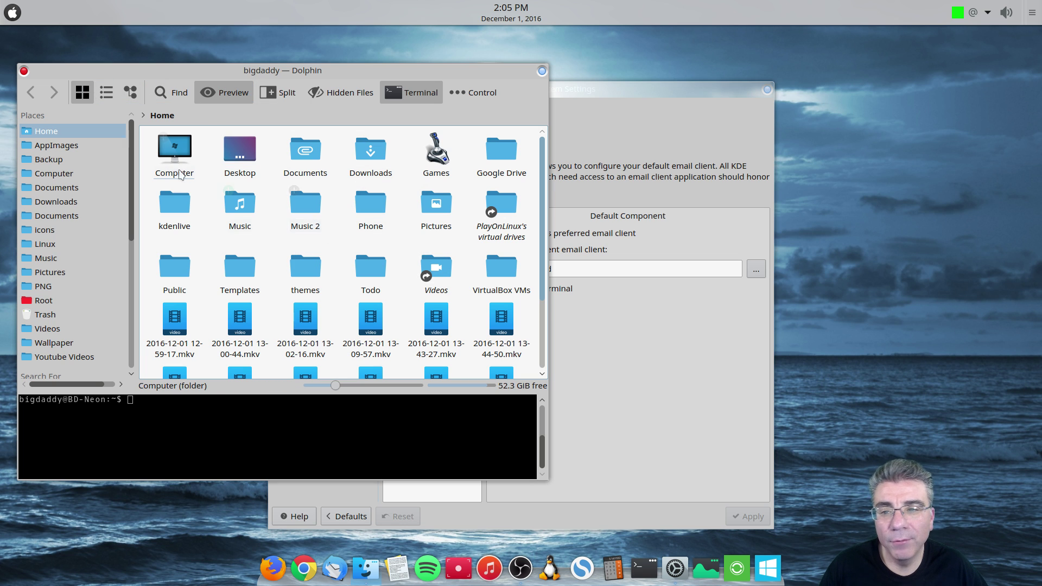
pyautogui.click(131, 93)
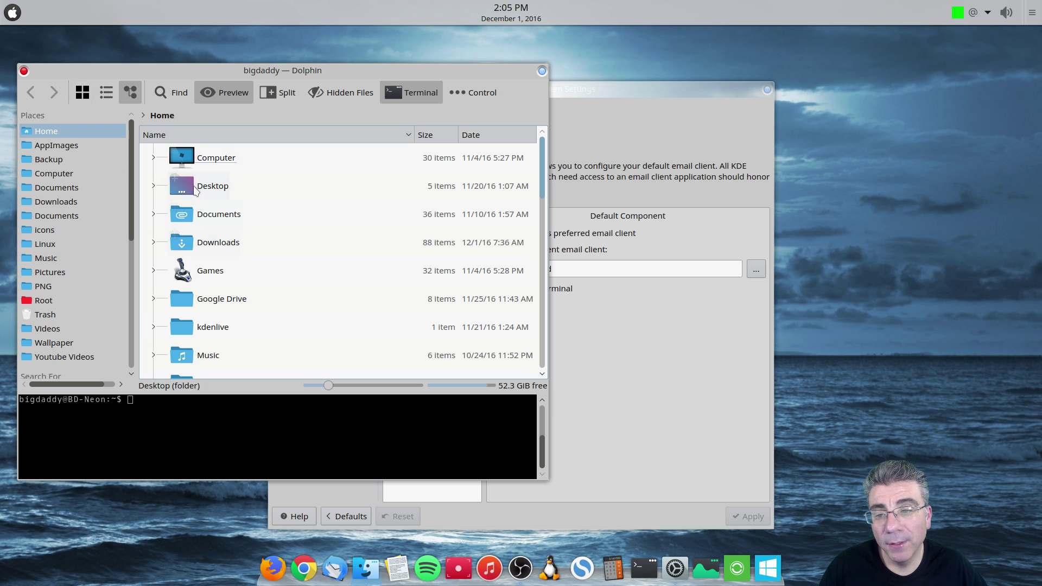
pyautogui.click(75, 100)
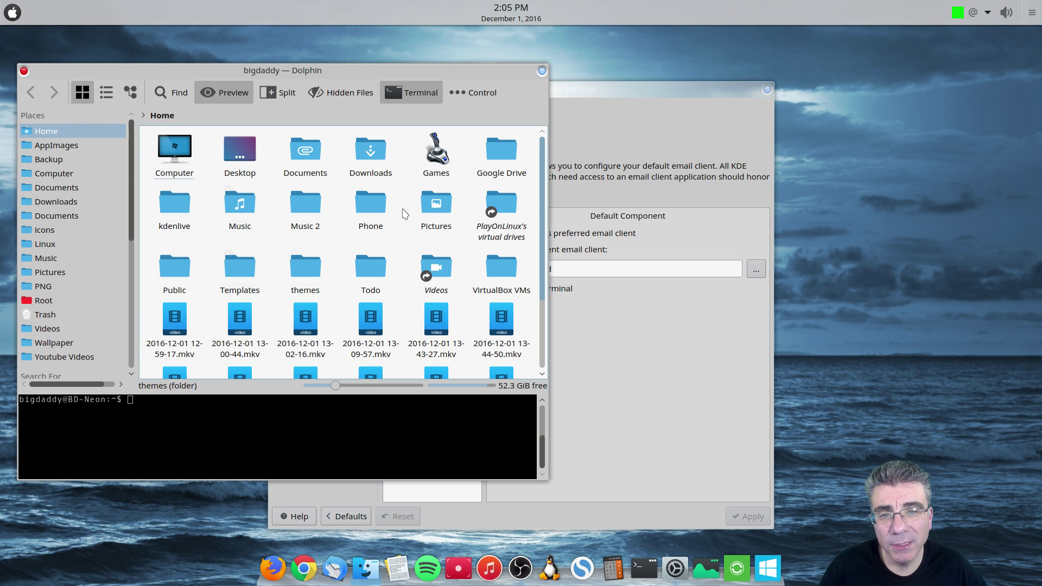
pyautogui.click(24, 71)
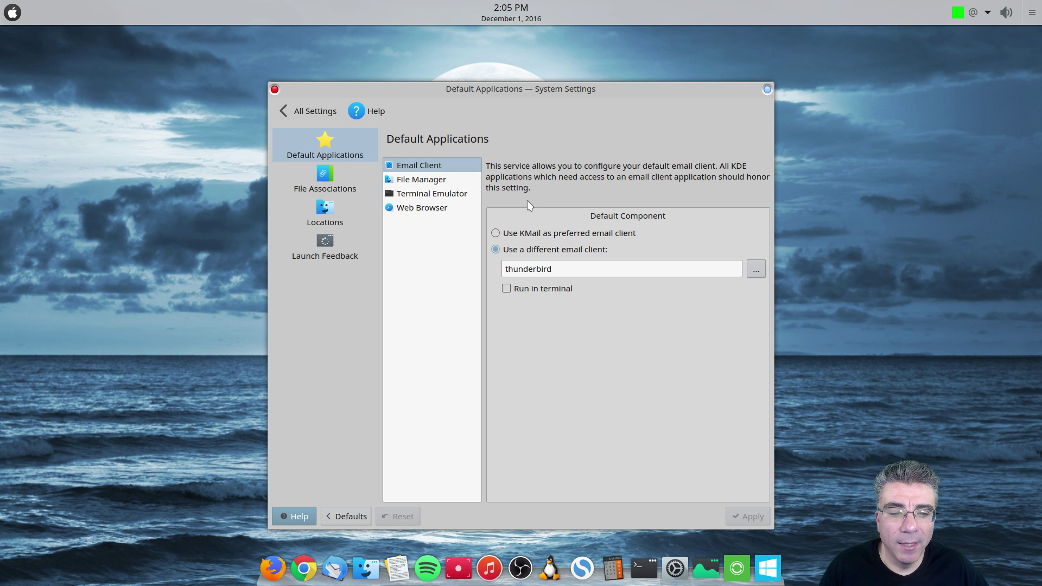
# Try KMail, revert to thunderbird as the different email client, then view File Manager defaults.
pyautogui.press('Tab')
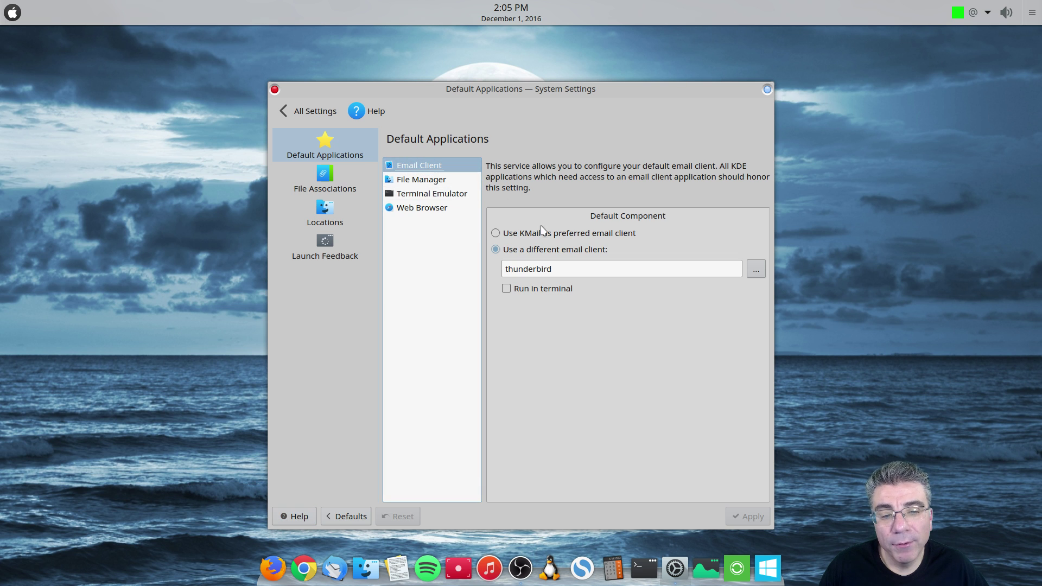
pyautogui.click(521, 235)
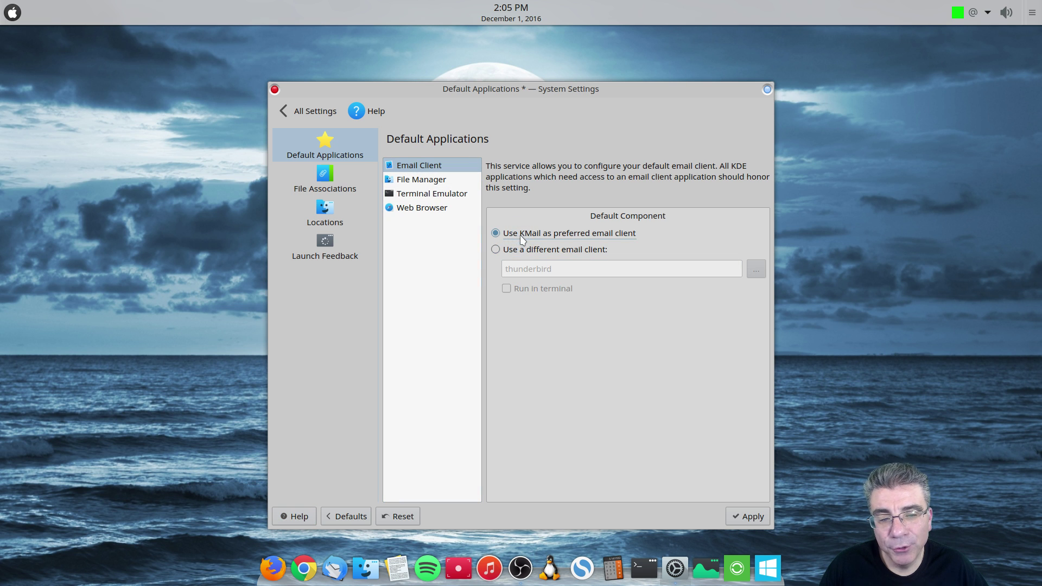
pyautogui.click(517, 250)
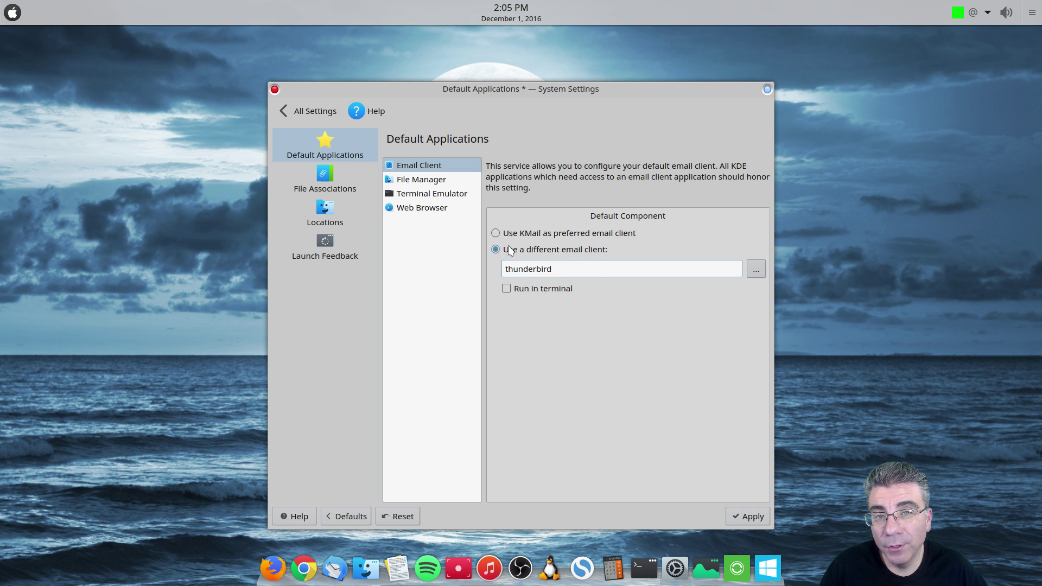
pyautogui.click(756, 270)
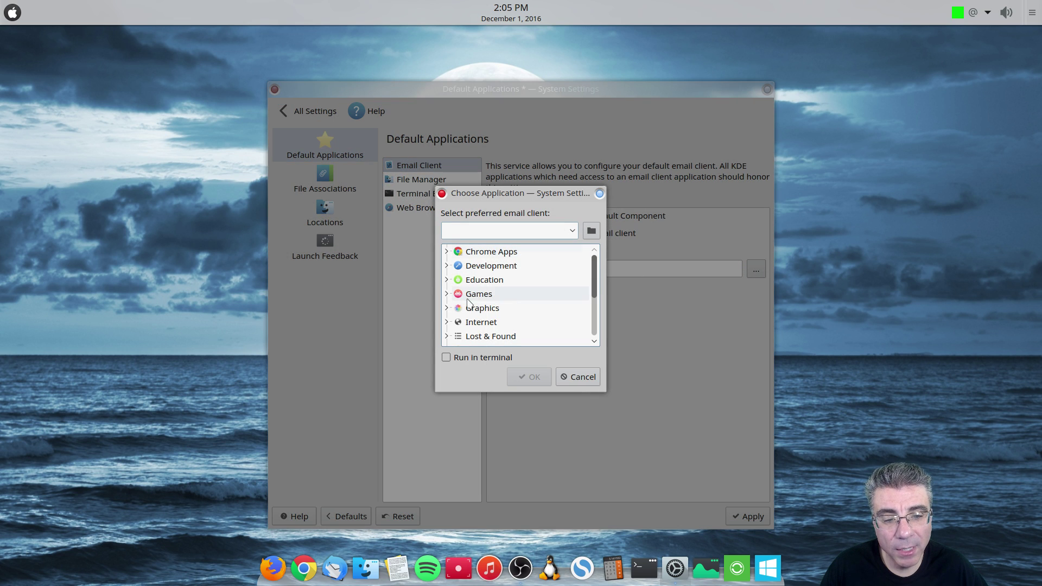
pyautogui.click(582, 379)
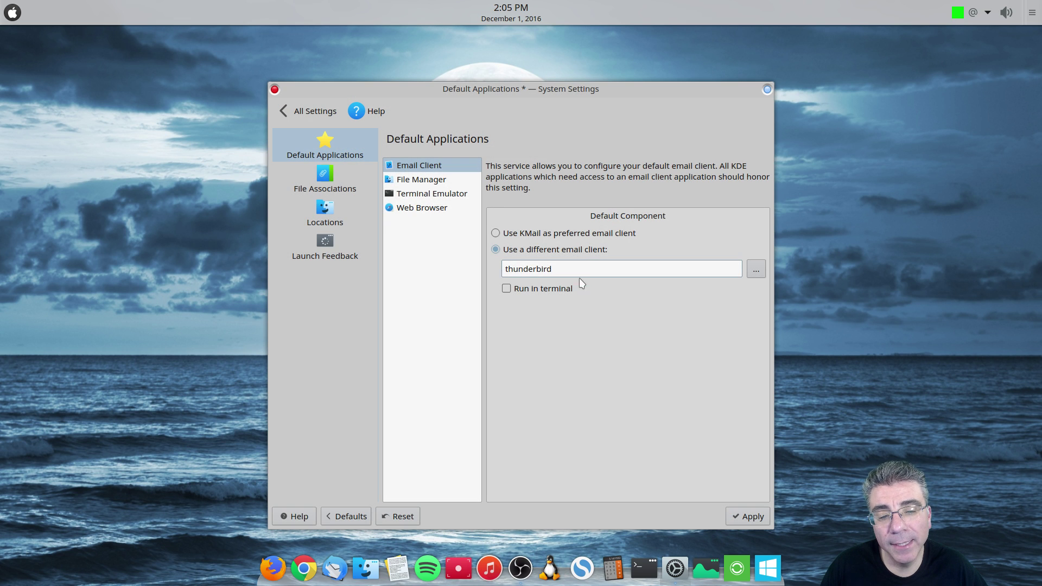
pyautogui.click(434, 179)
# Discard the email changes, then review Terminal Emulator and Web Browser (chromium-browser) defaults.
pyautogui.click(683, 319)
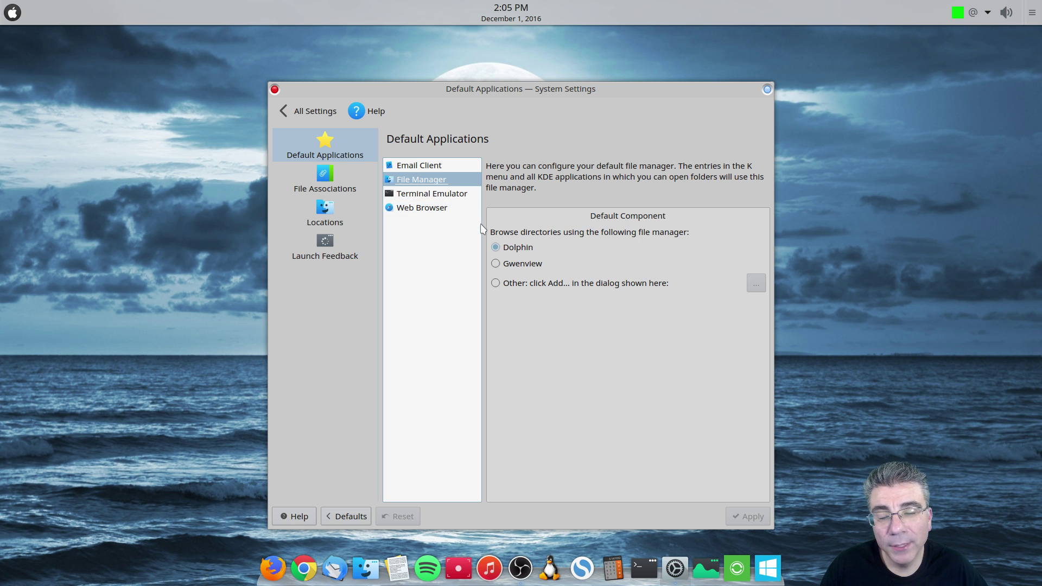
pyautogui.click(433, 197)
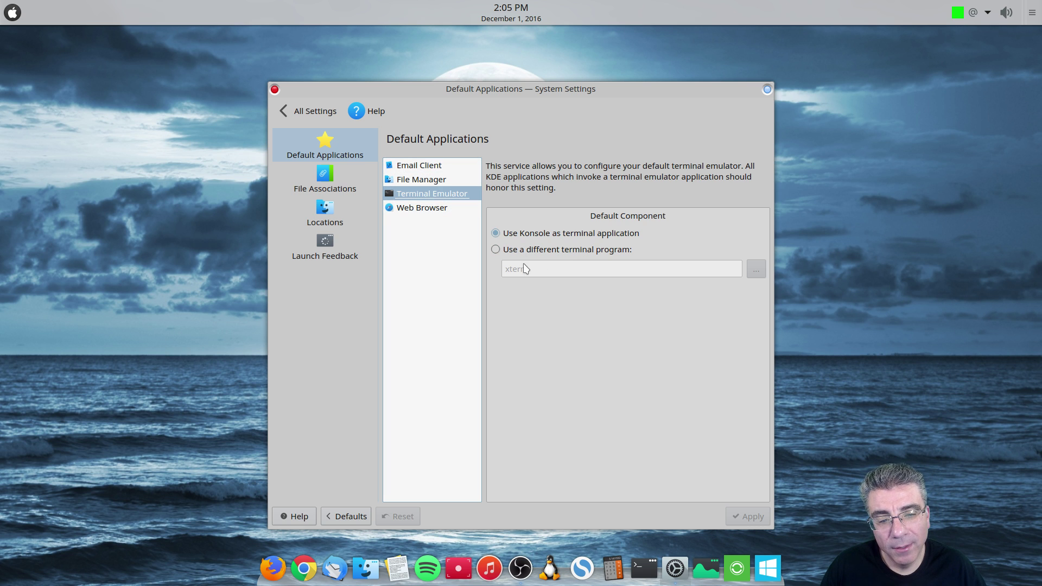
pyautogui.click(423, 212)
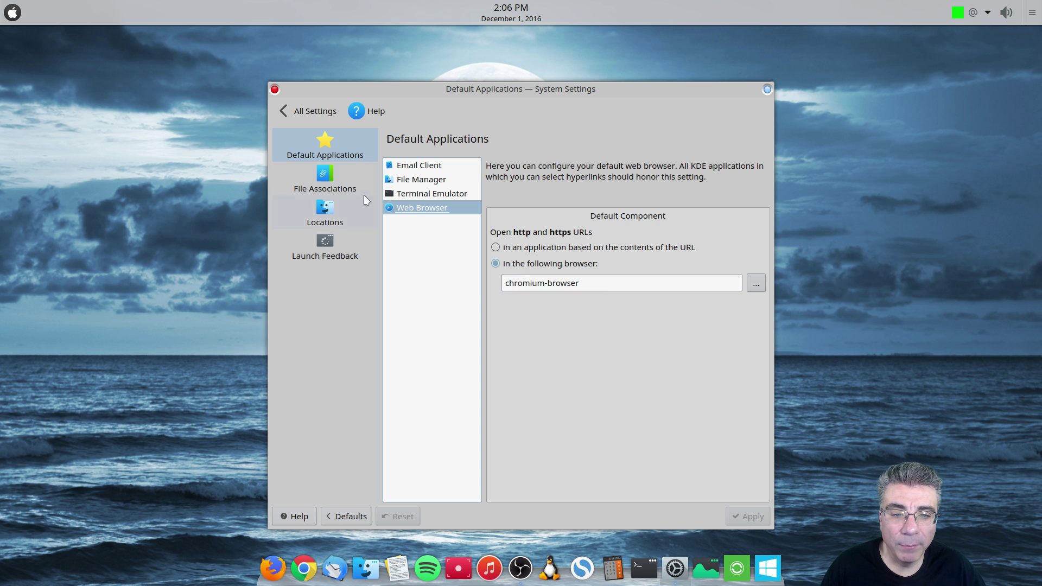
# Open File Associations and select the audio/mpeg file type.
pyautogui.click(321, 177)
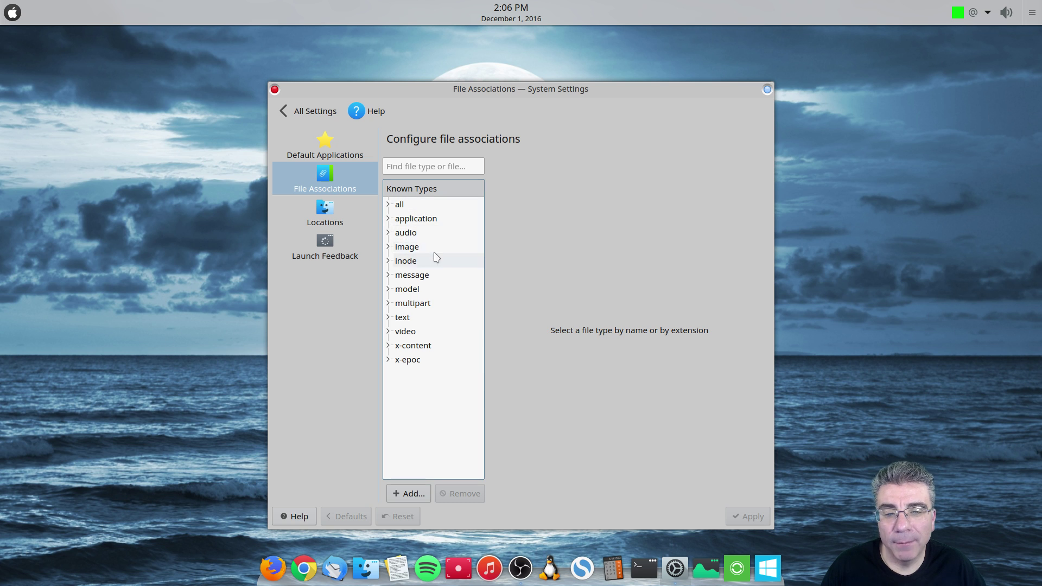
pyautogui.click(389, 233)
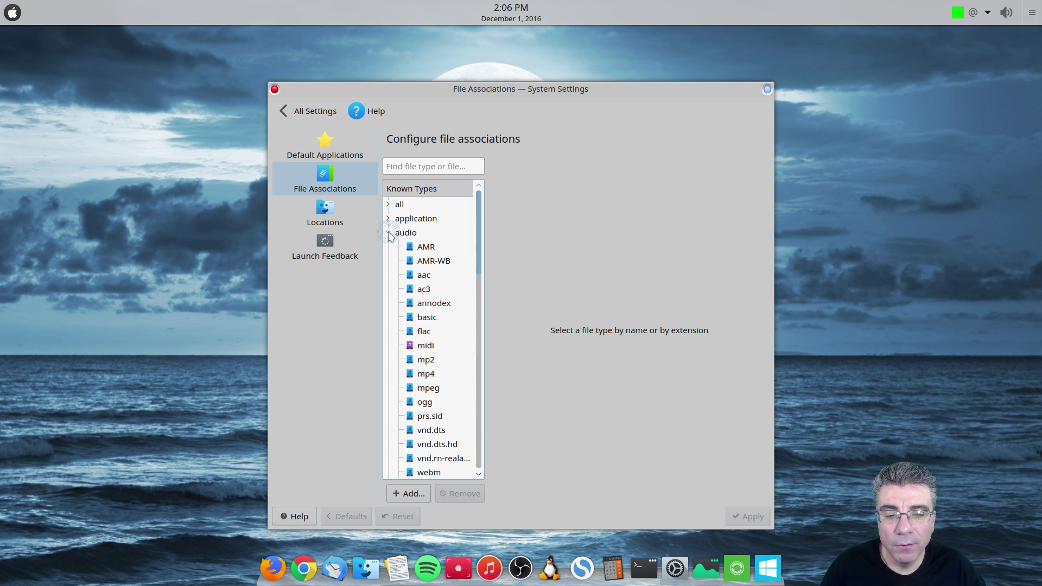
pyautogui.scroll(-1, 392, 239)
pyautogui.scroll(-1, 426, 322)
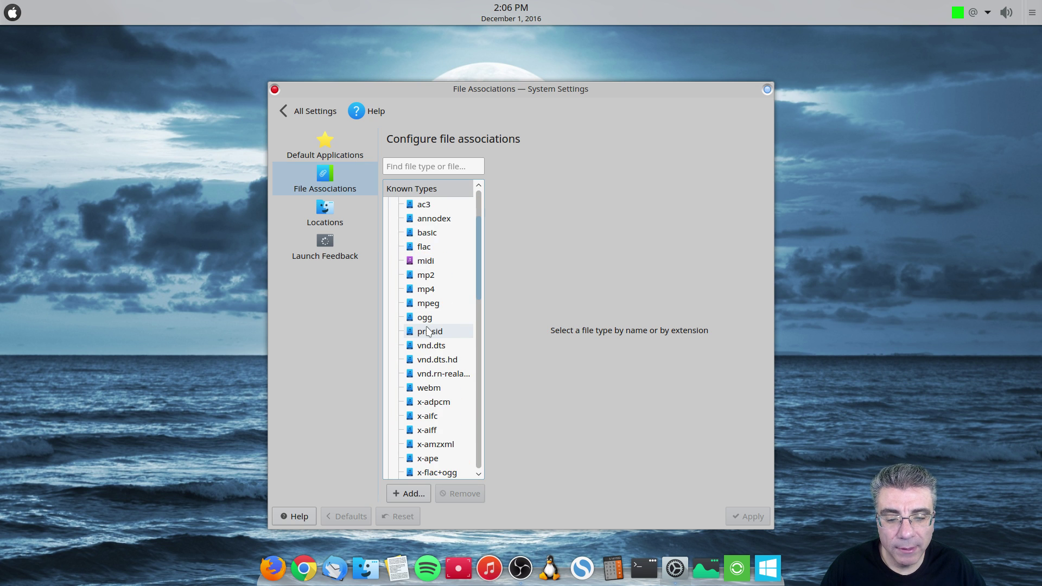
pyautogui.scroll(-1, 428, 321)
pyautogui.scroll(1, 432, 314)
pyautogui.click(433, 308)
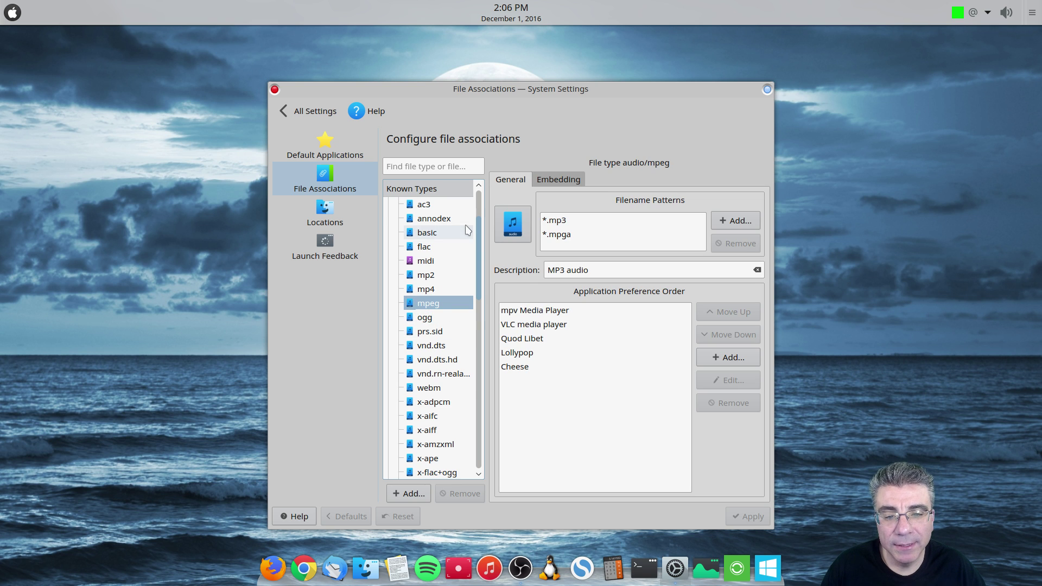
pyautogui.scroll(2, 404, 215)
pyautogui.scroll(-1, 402, 212)
pyautogui.scroll(1, 401, 212)
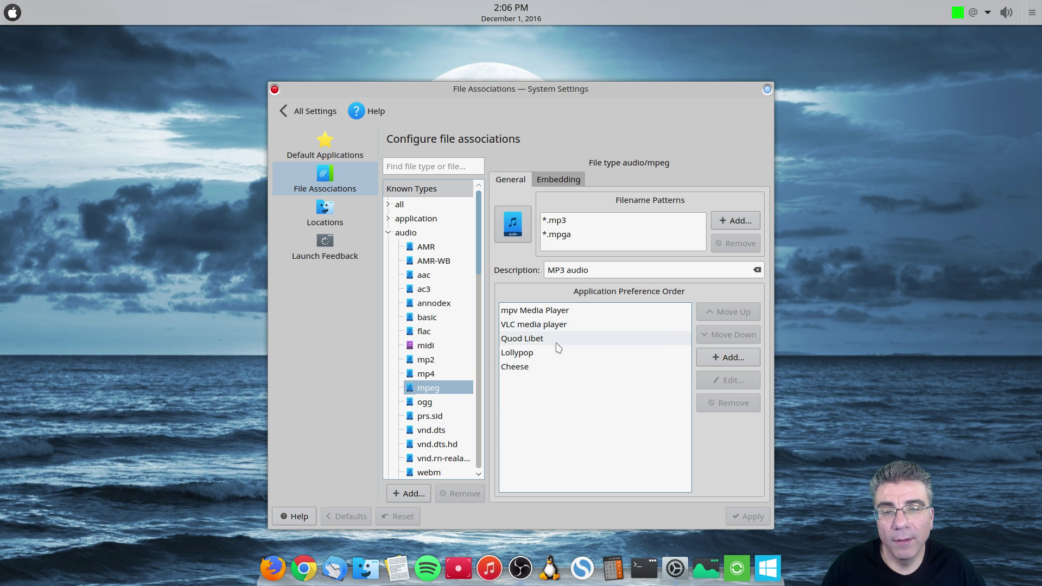
# Remove Cheese from audio/mpeg's application preference order, then bring up Dolphin.
pyautogui.click(553, 368)
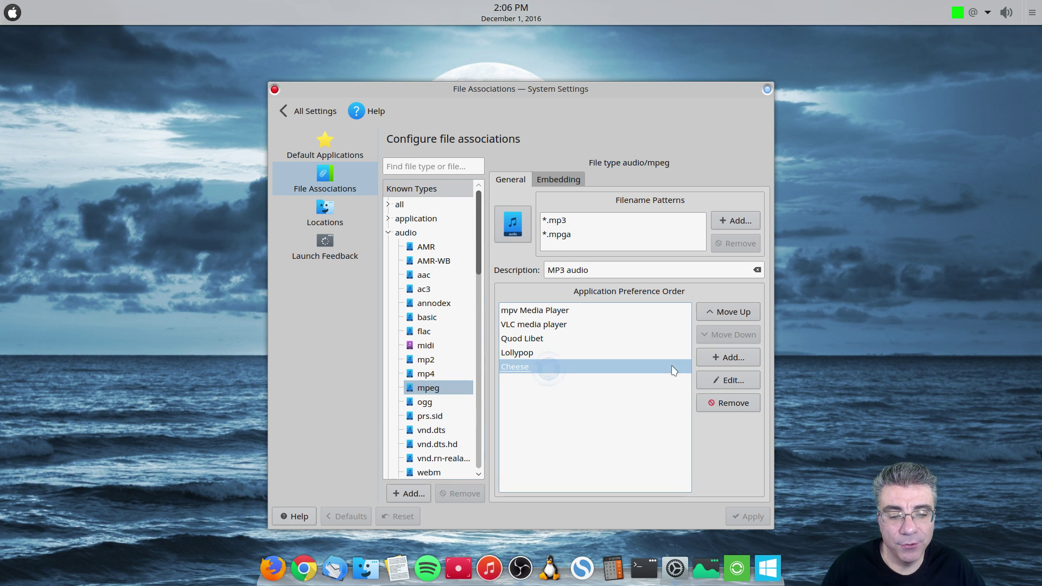
pyautogui.click(718, 404)
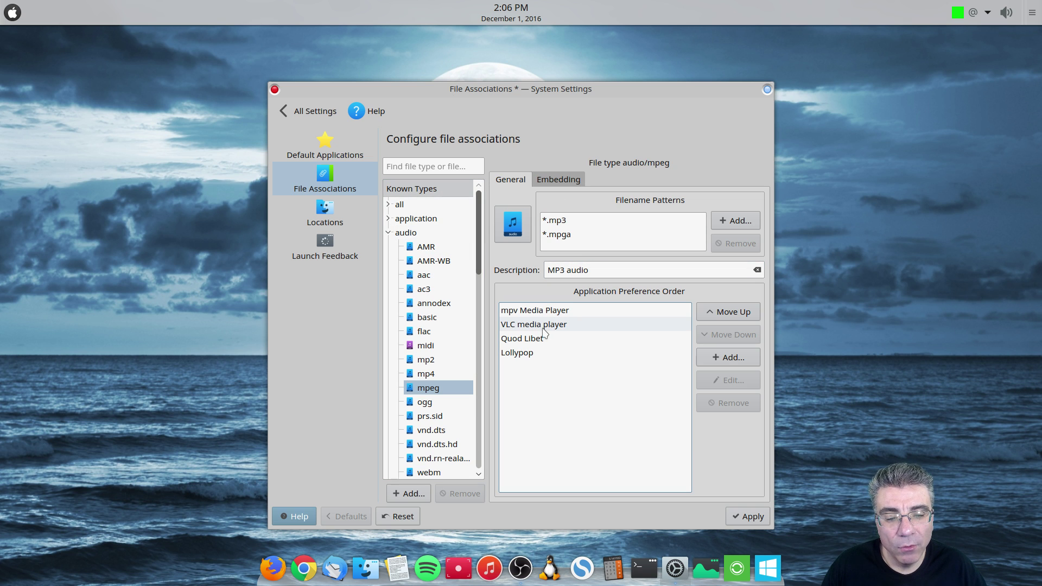
pyautogui.click(366, 568)
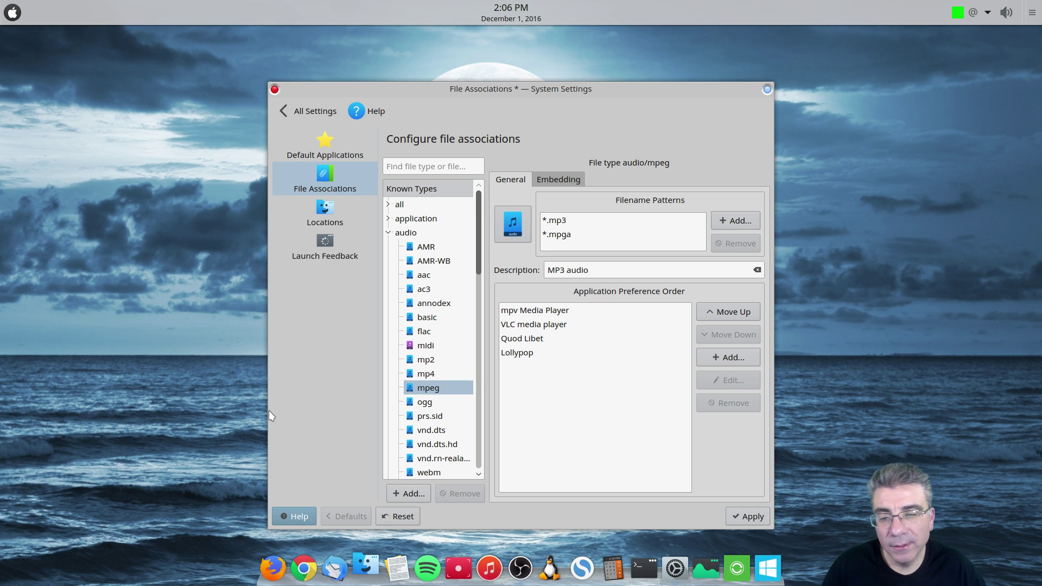
# In Music > Christian Rock, check the Open With choices for the Be Thou My Vision mp3.
pyautogui.click(247, 213)
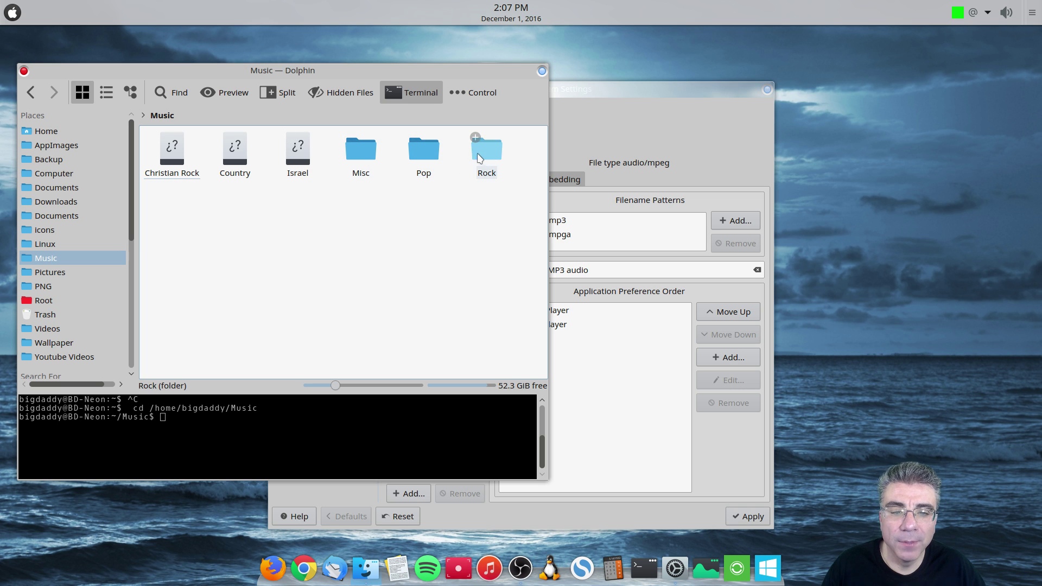
pyautogui.click(172, 155)
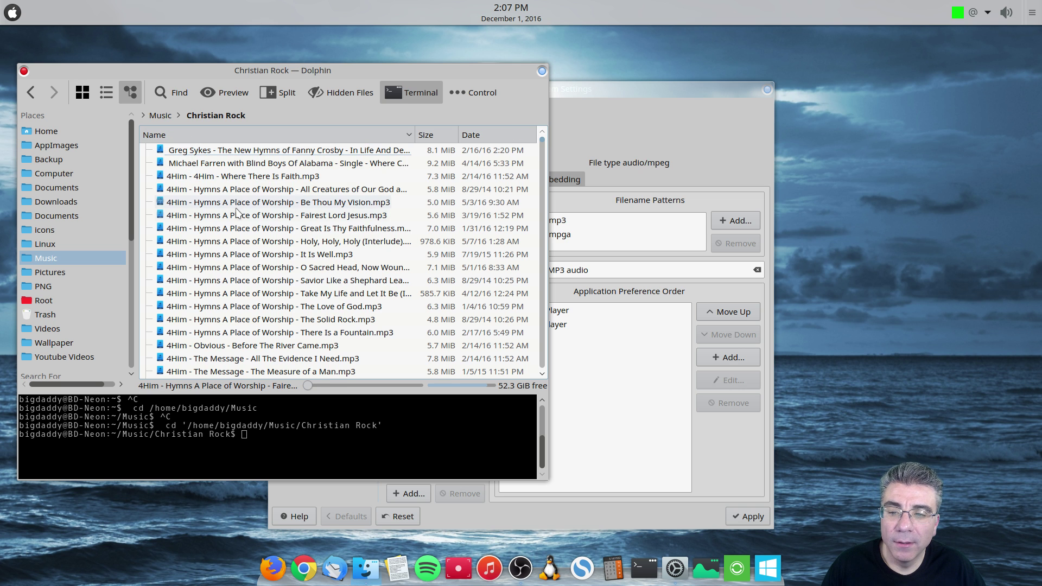
pyautogui.rightClick(173, 203)
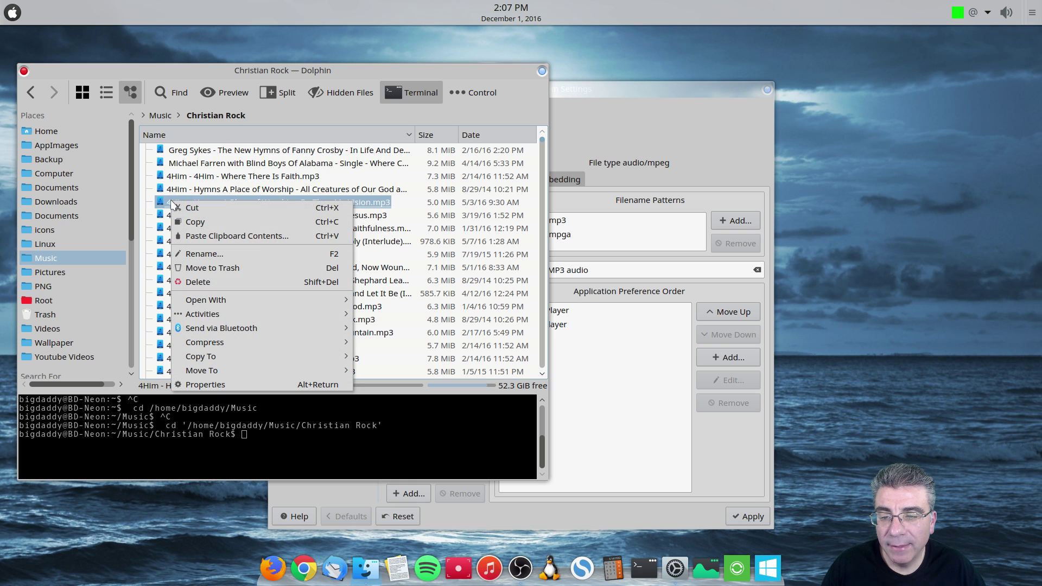
pyautogui.moveTo(232, 298)
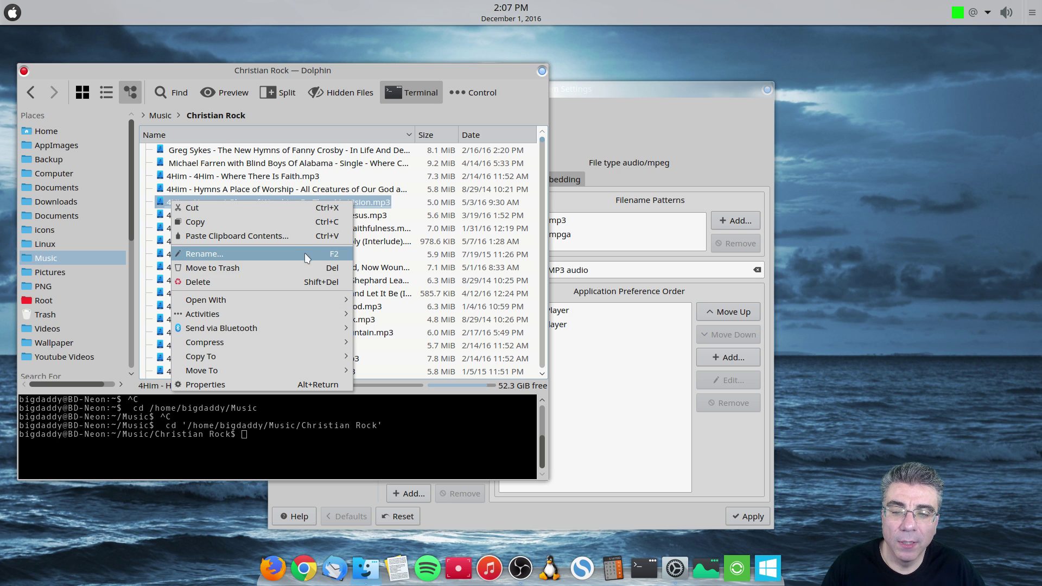
pyautogui.moveTo(321, 298)
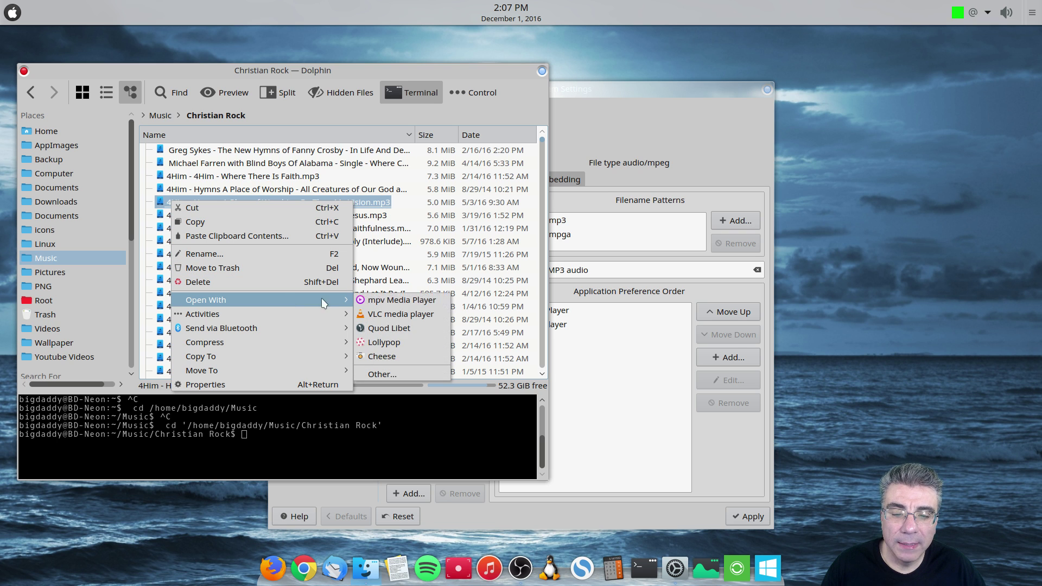
pyautogui.click(606, 359)
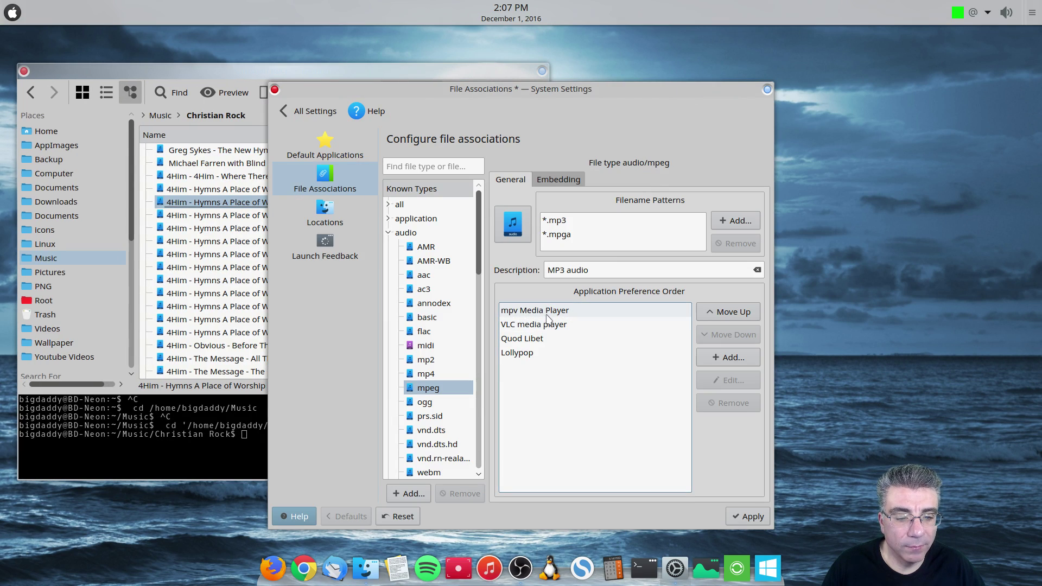
# Add gmusicbrowser from Multimedia to audio/mpeg's apps and move it below mpv Media Player.
pyautogui.click(714, 358)
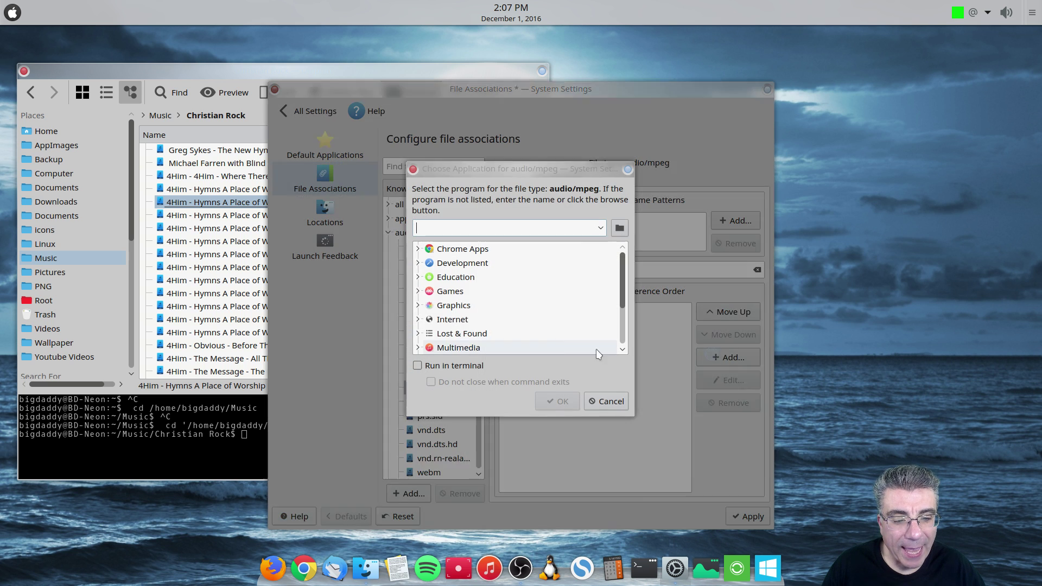
pyautogui.scroll(-2, 442, 310)
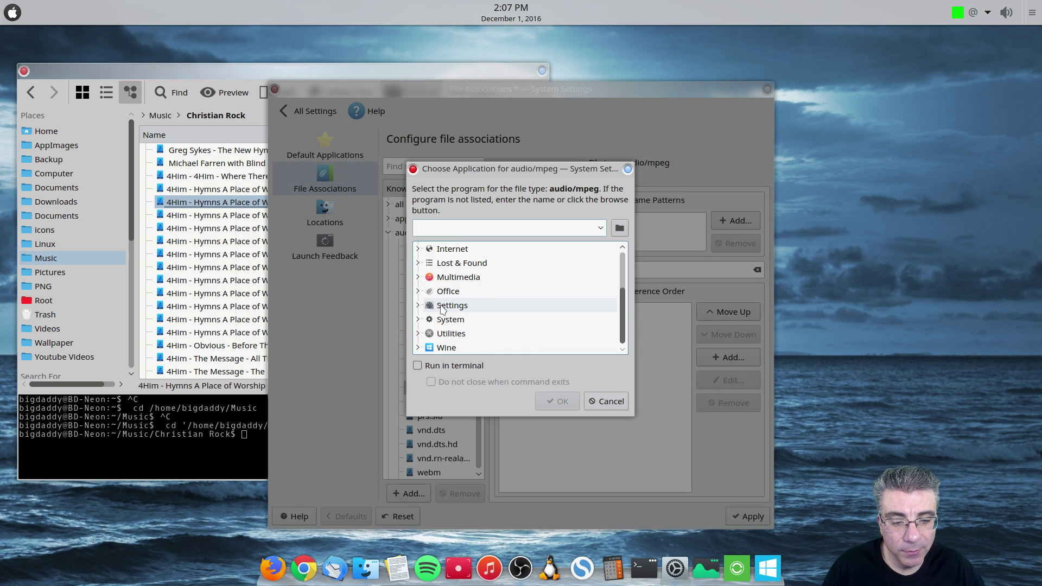
pyautogui.click(418, 277)
pyautogui.click(461, 320)
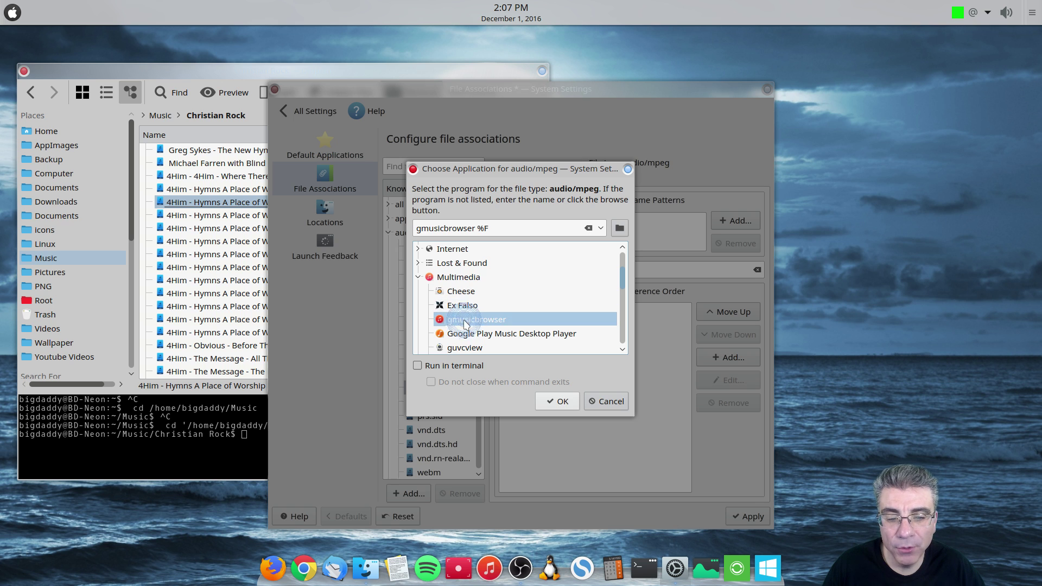
pyautogui.click(564, 404)
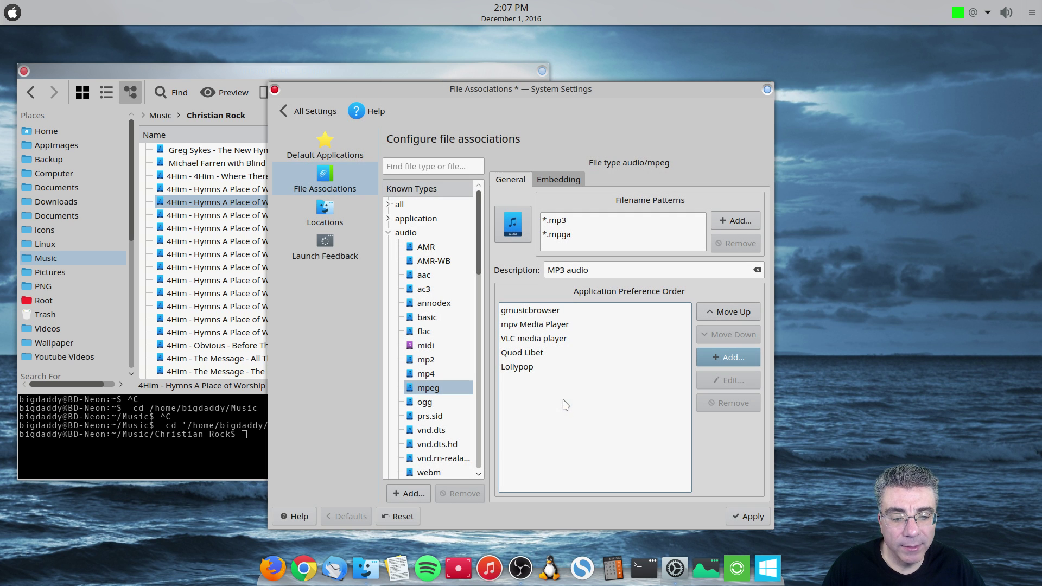
pyautogui.click(543, 311)
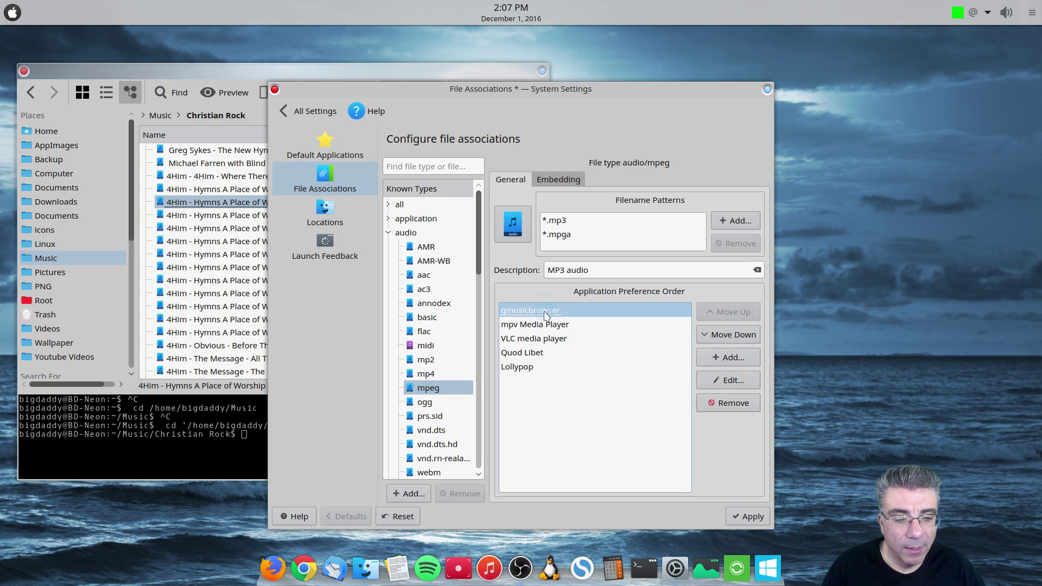
pyautogui.click(726, 338)
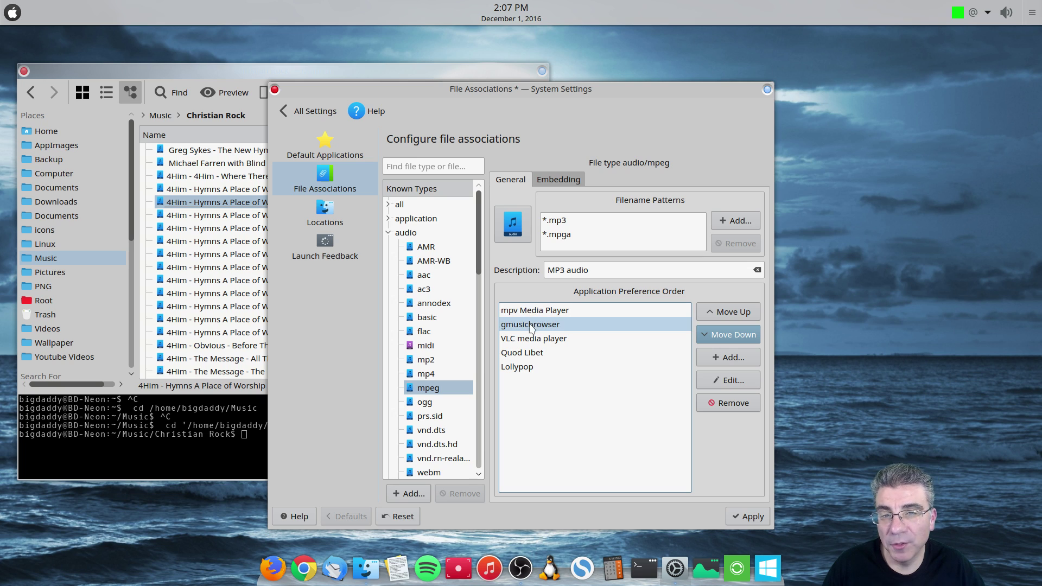
# Apply the MP3 order, then check Dolphin's Open With list shows gmusicbrowser right after mpv.
pyautogui.click(750, 516)
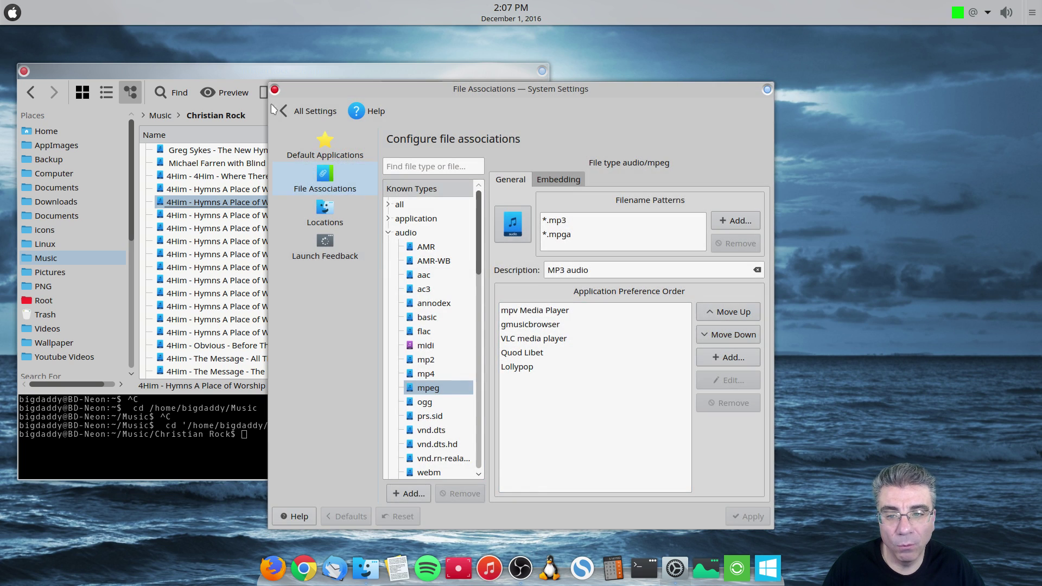
pyautogui.click(174, 202)
pyautogui.rightClick(180, 202)
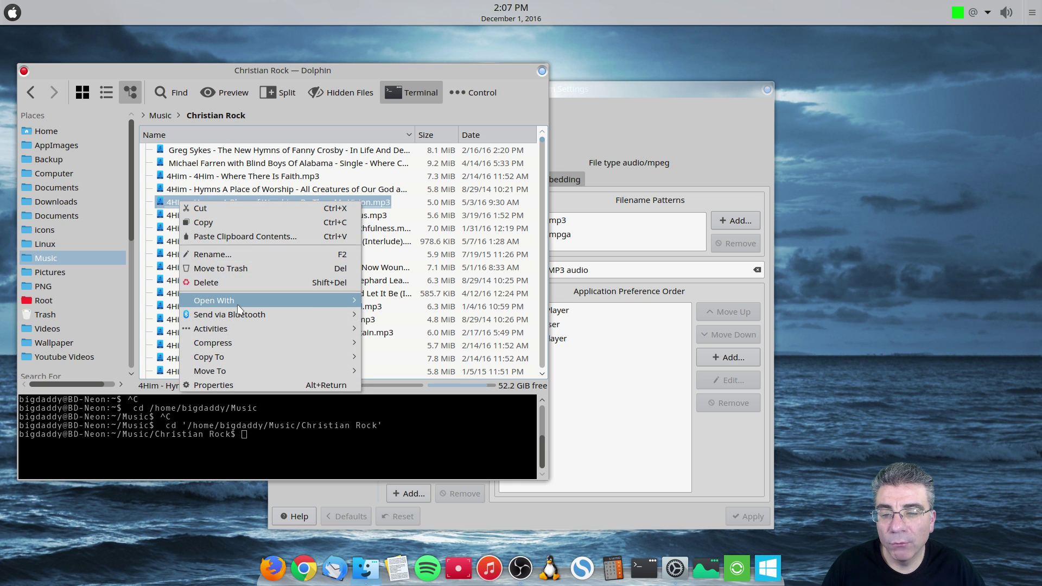
pyautogui.moveTo(239, 307)
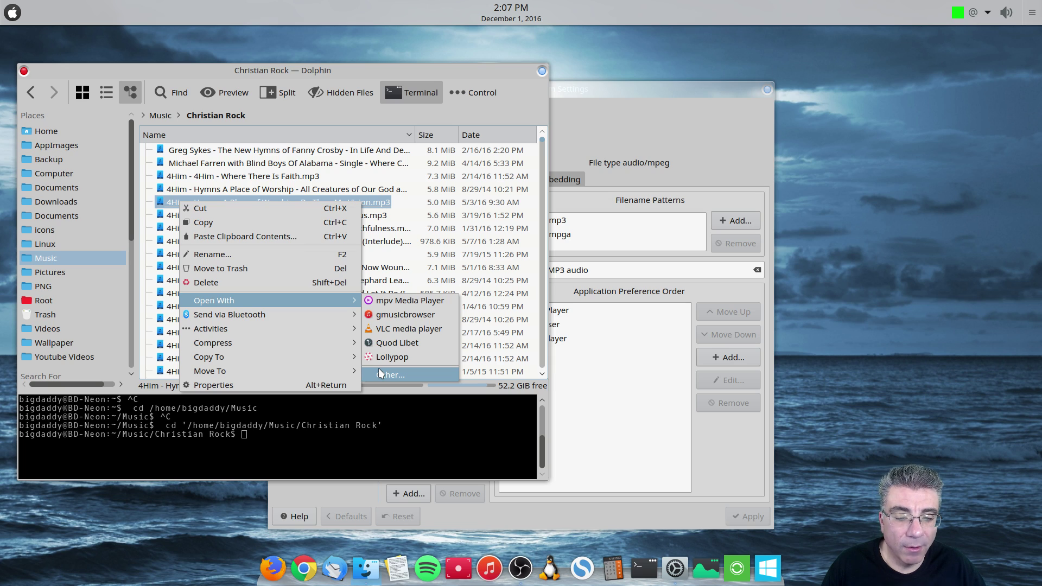
pyautogui.click(682, 390)
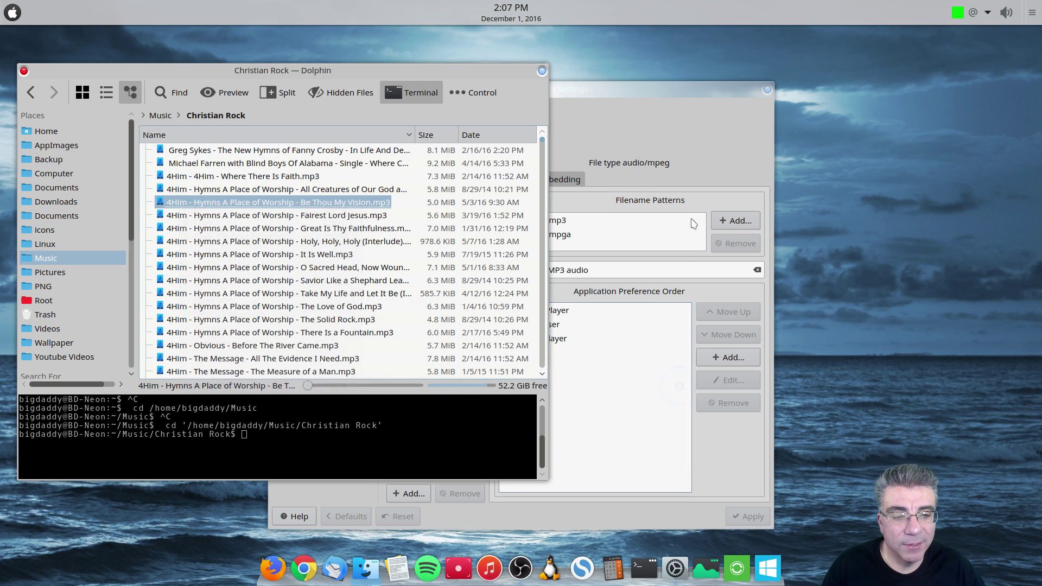
# Review audio/mp4's General and Embedding settings, then collapse the audio category.
pyautogui.click(691, 110)
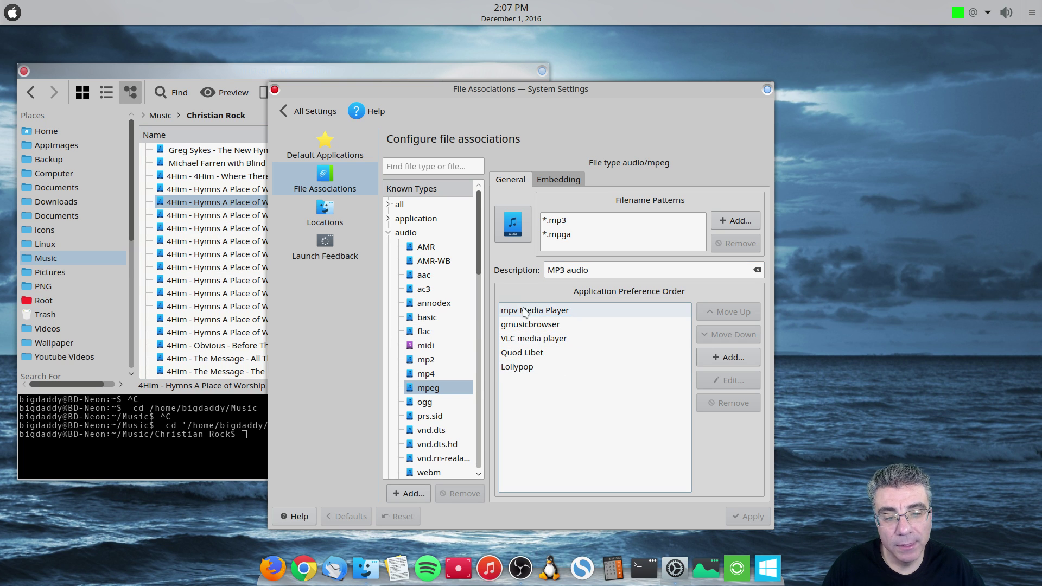
pyautogui.click(427, 374)
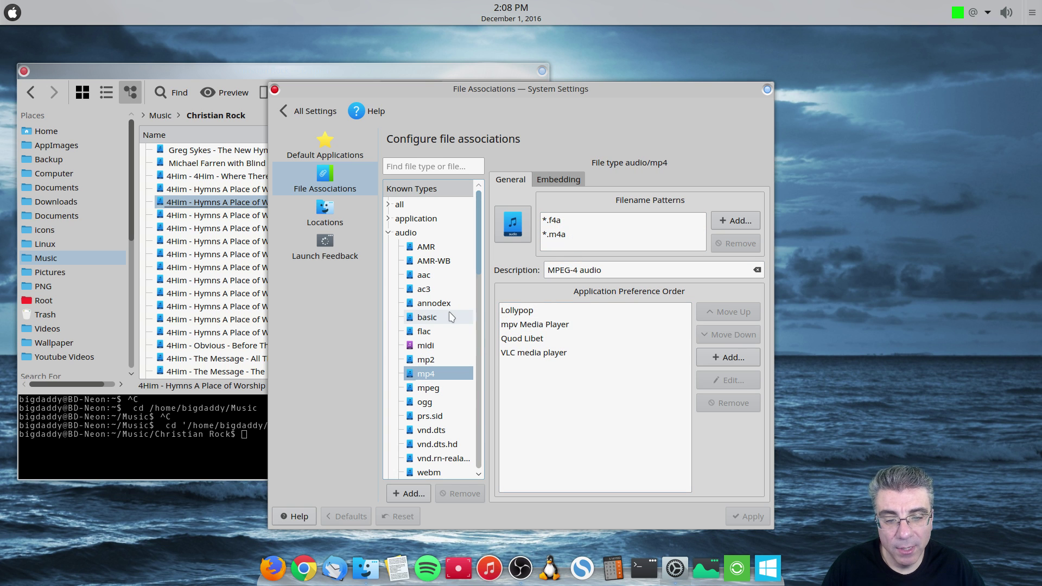
pyautogui.scroll(-6, 450, 319)
pyautogui.scroll(-5, 450, 319)
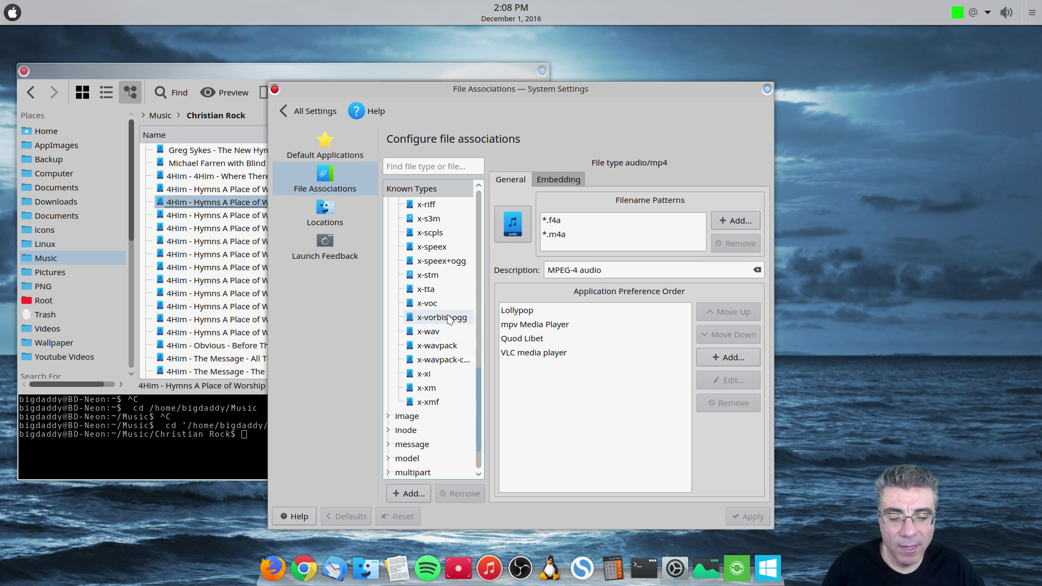
pyautogui.scroll(4, 450, 319)
pyautogui.scroll(7, 450, 320)
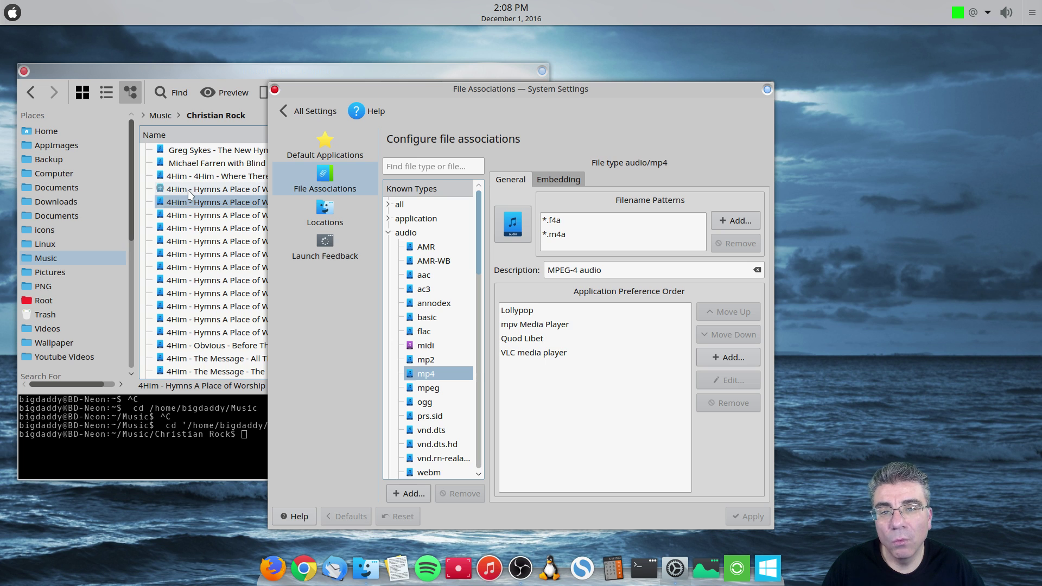
pyautogui.click(562, 185)
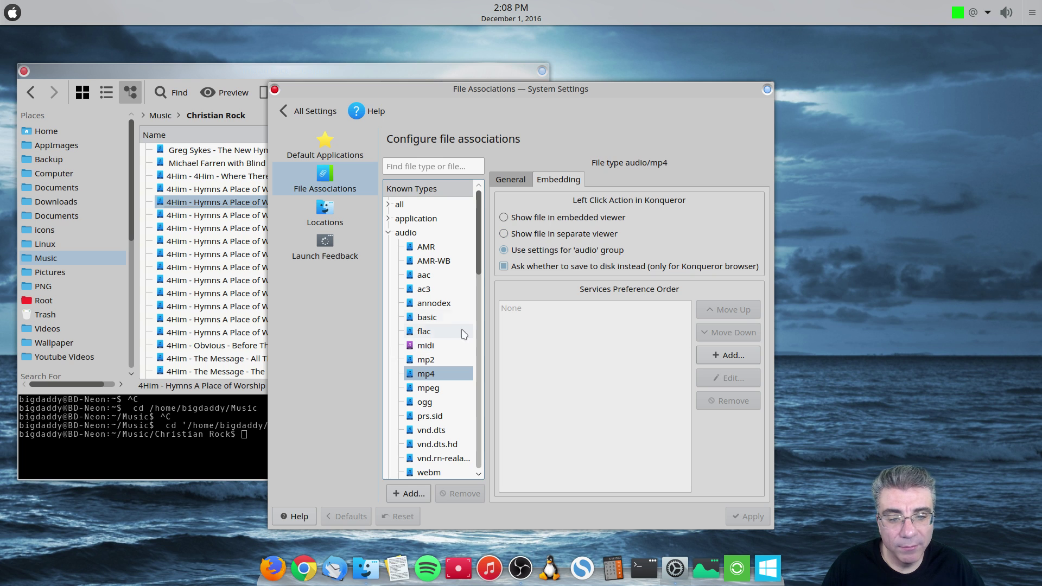
pyautogui.click(509, 180)
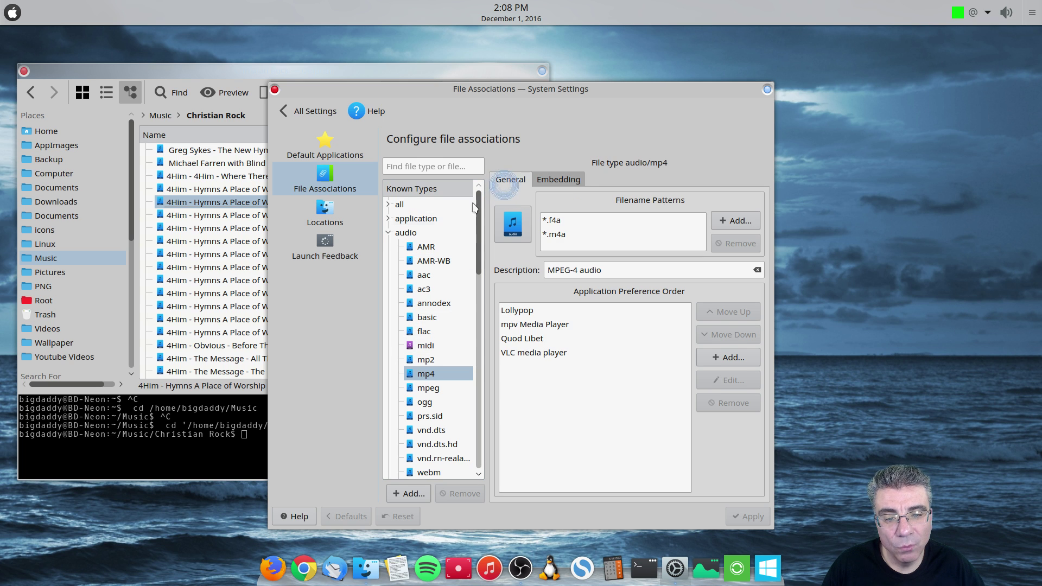
pyautogui.click(388, 233)
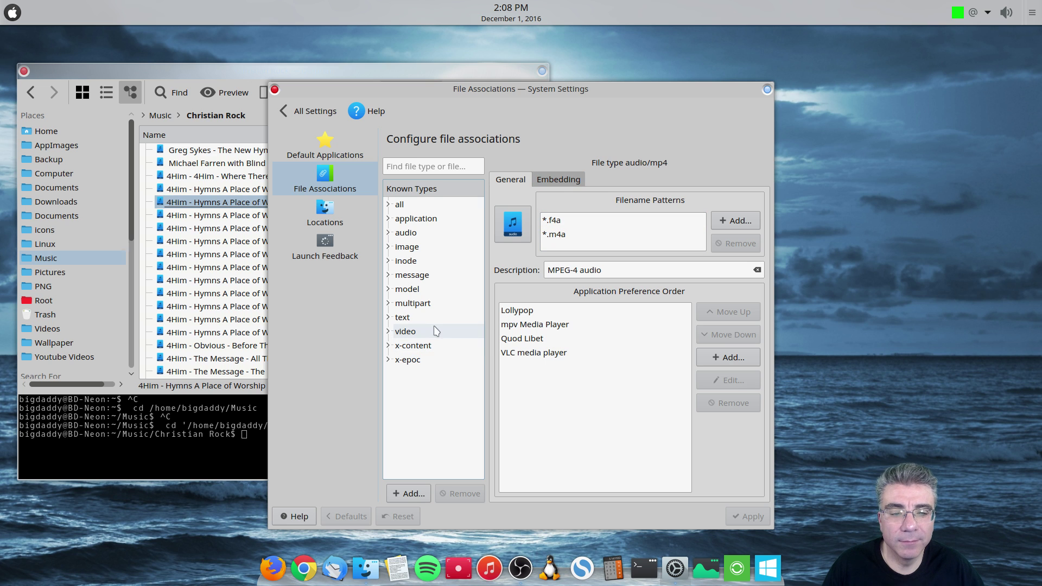
# Move GIMP Image Editor above Gwenview to the top of image/jpeg's order and apply.
pyautogui.click(390, 247)
pyautogui.click(431, 389)
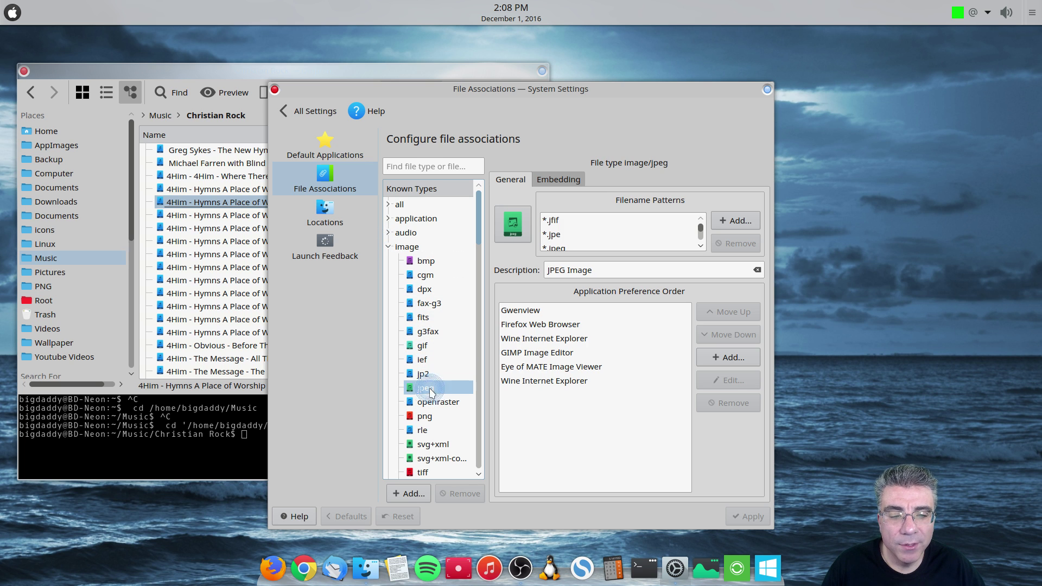
pyautogui.scroll(-1, 605, 228)
pyautogui.scroll(1, 605, 228)
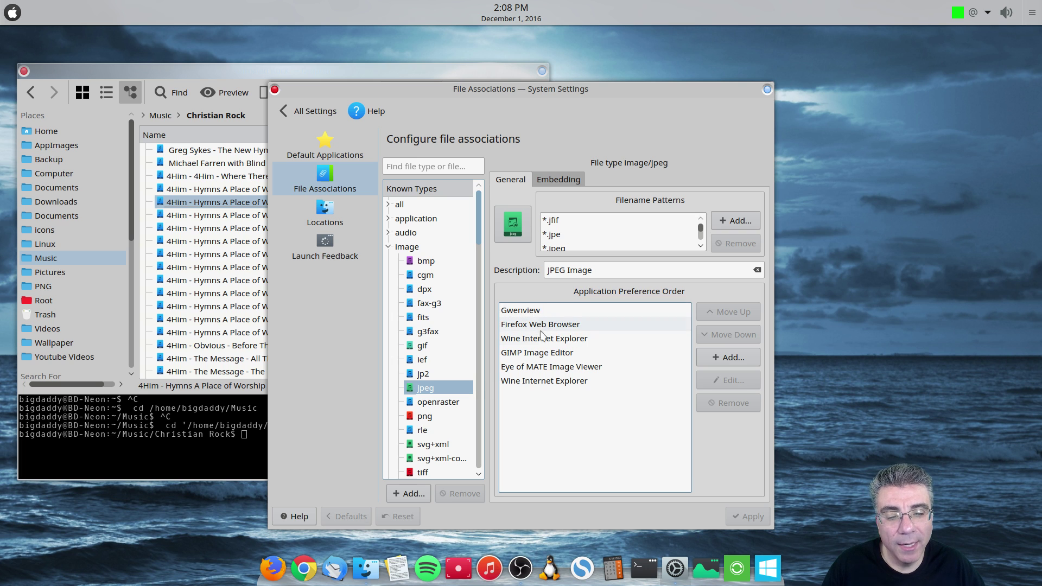
pyautogui.click(540, 353)
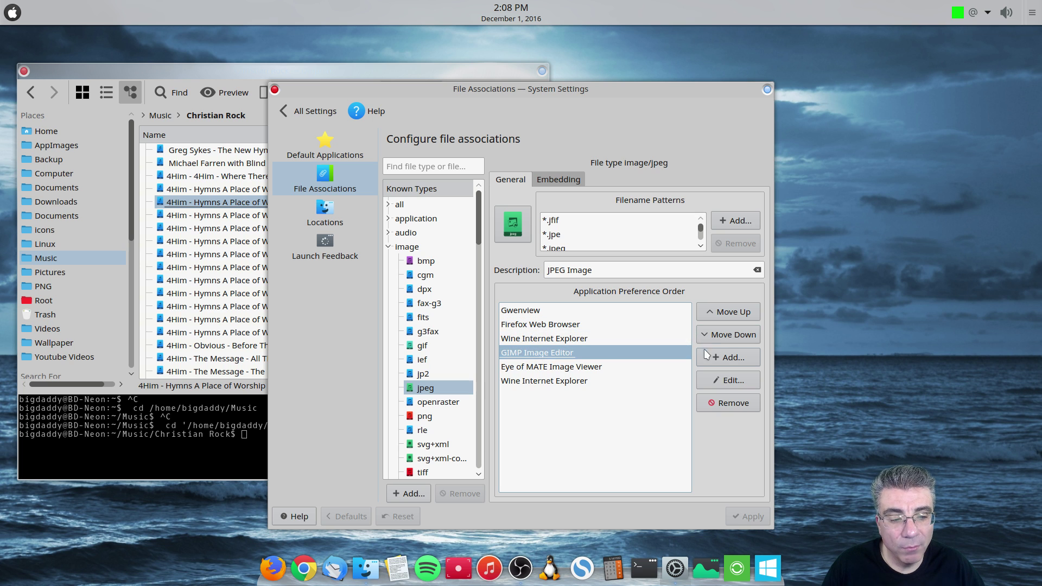
pyautogui.click(718, 317)
pyautogui.click(718, 317)
pyautogui.click(717, 316)
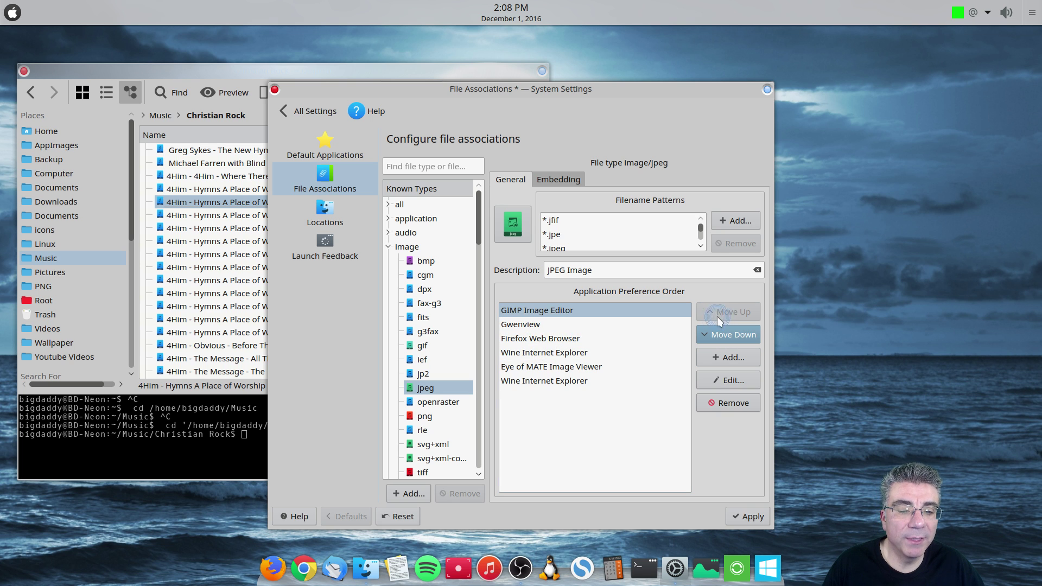
pyautogui.click(737, 517)
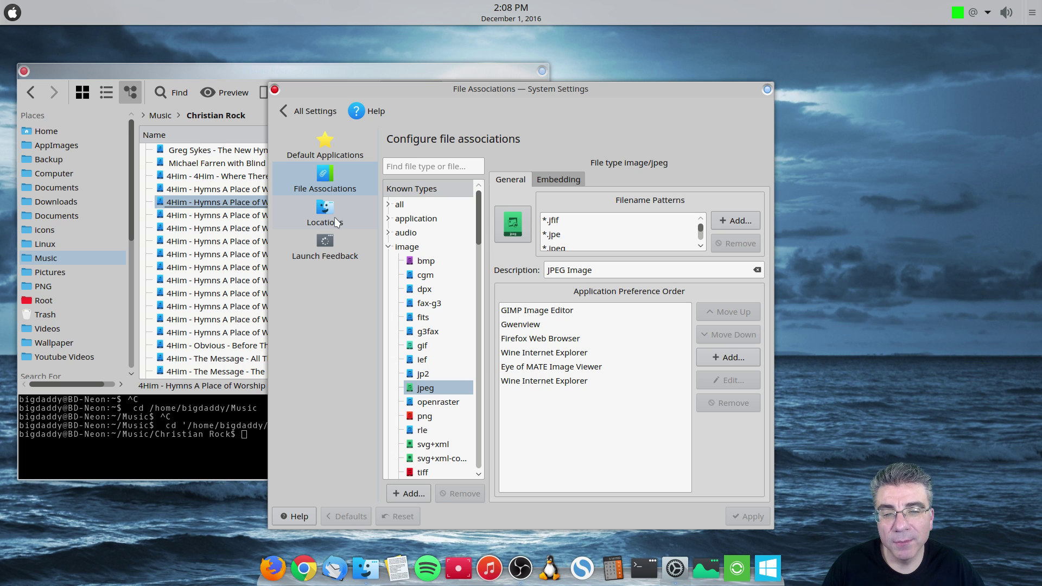
# Open the Locations page and inspect the Documents and Movies path fields.
pyautogui.click(335, 219)
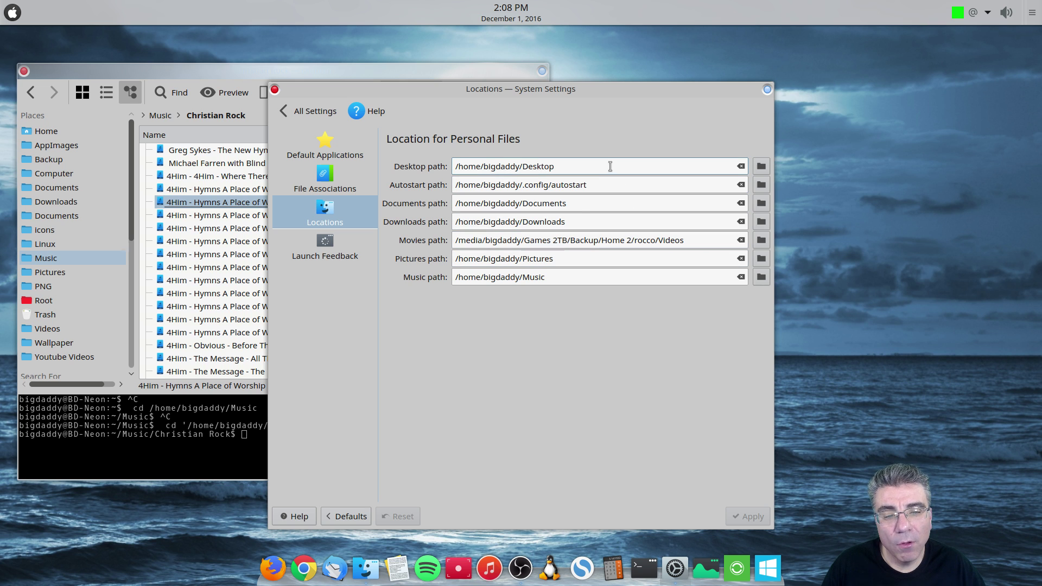
pyautogui.click(468, 204)
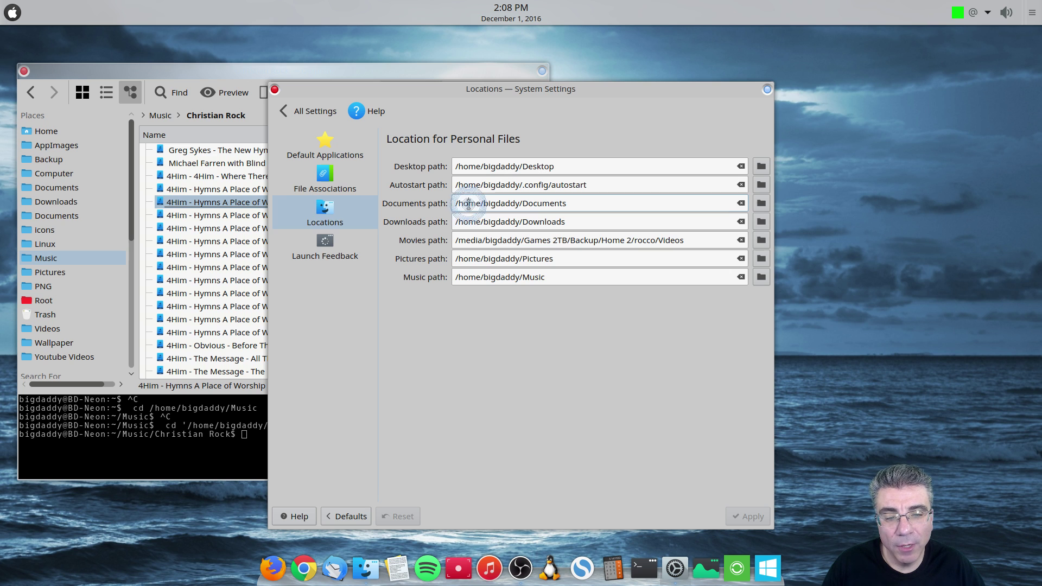
pyautogui.click(507, 204)
pyautogui.click(539, 202)
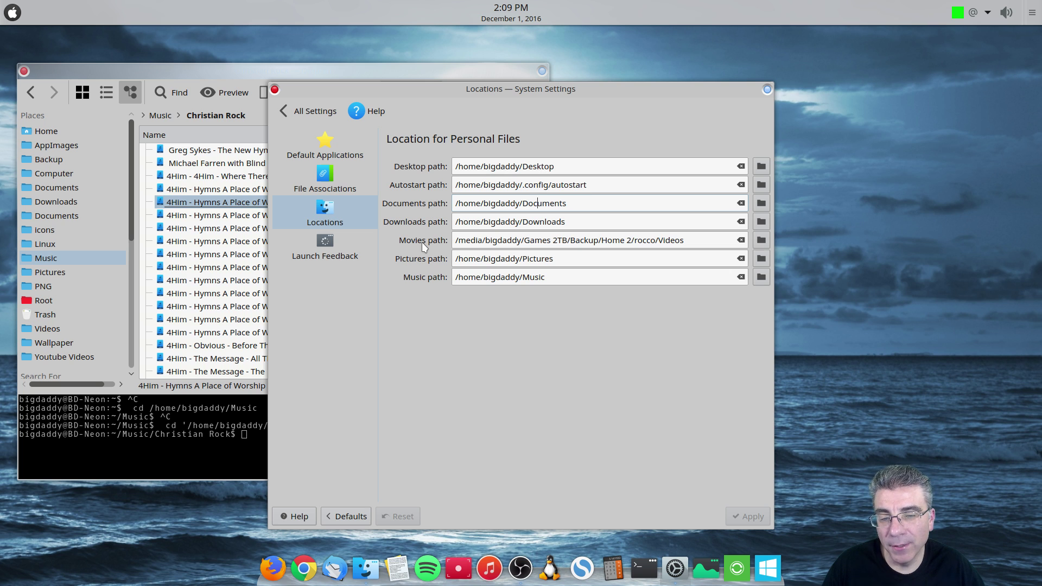
pyautogui.click(692, 239)
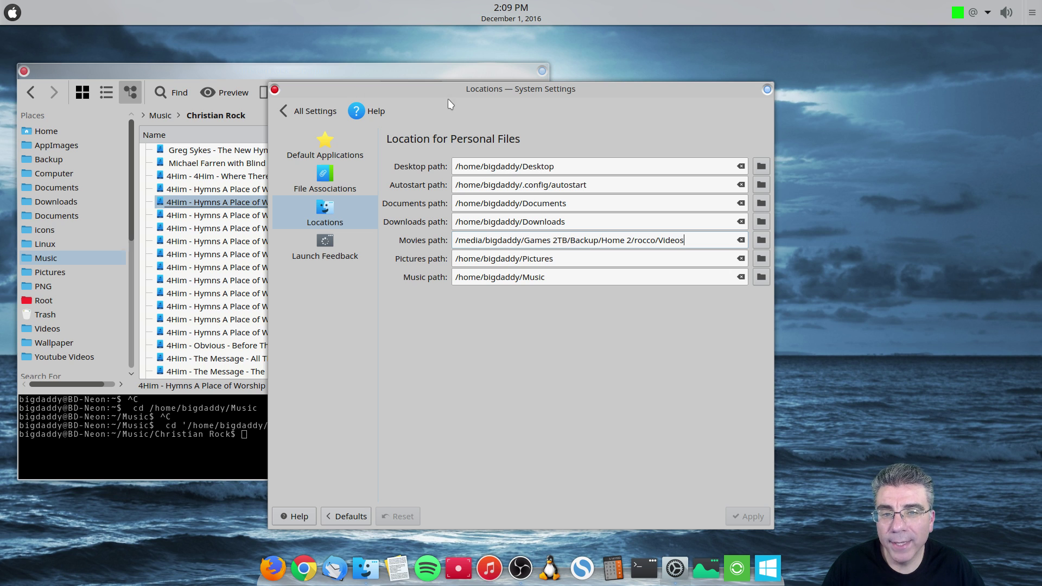
# In Dolphin, open the Videos place and select its full folder path.
pyautogui.click(129, 205)
pyautogui.scroll(-5, 64, 293)
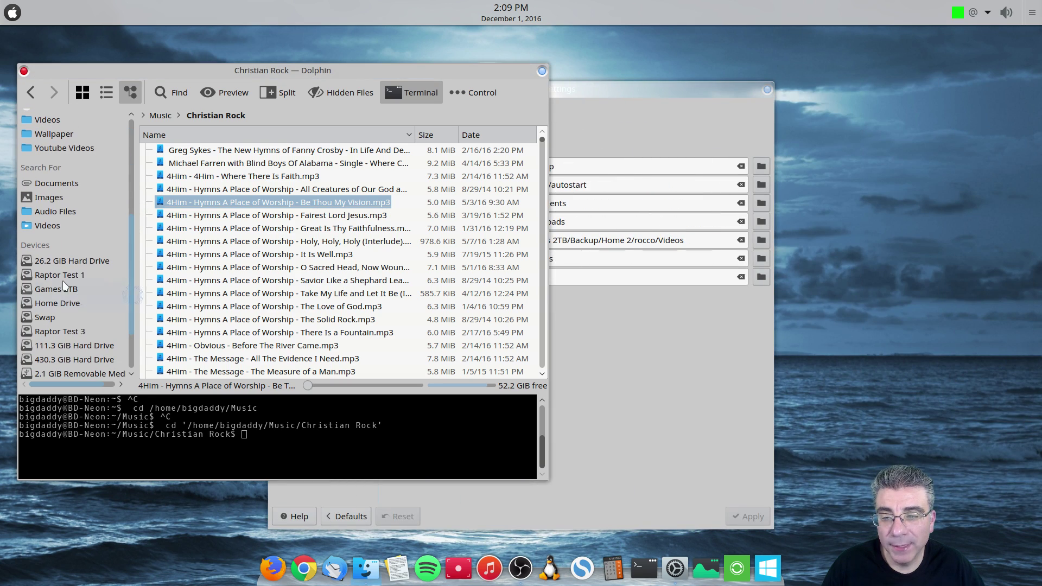
pyautogui.click(604, 362)
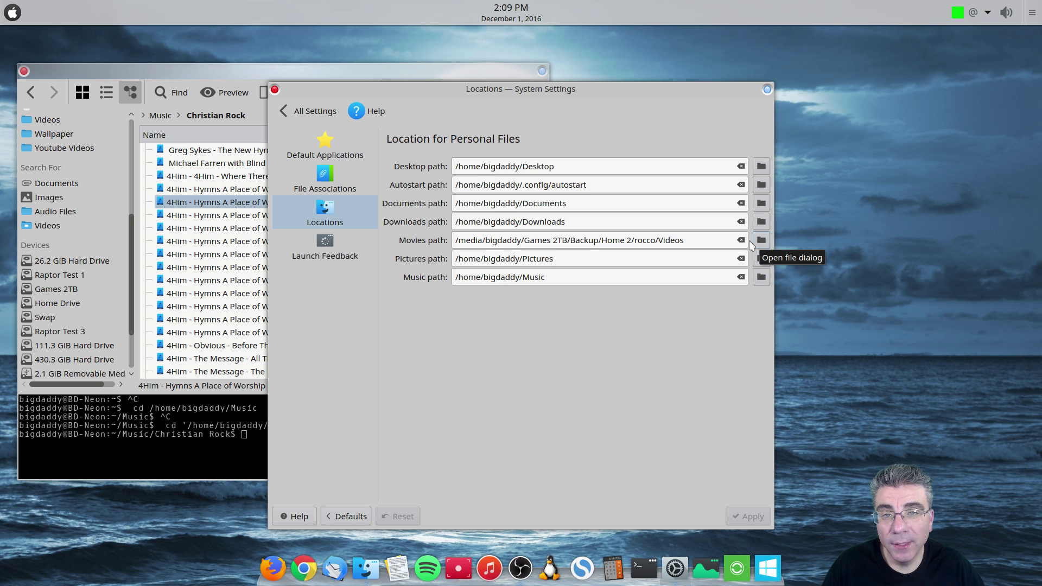
pyautogui.click(89, 231)
pyautogui.scroll(1, 98, 238)
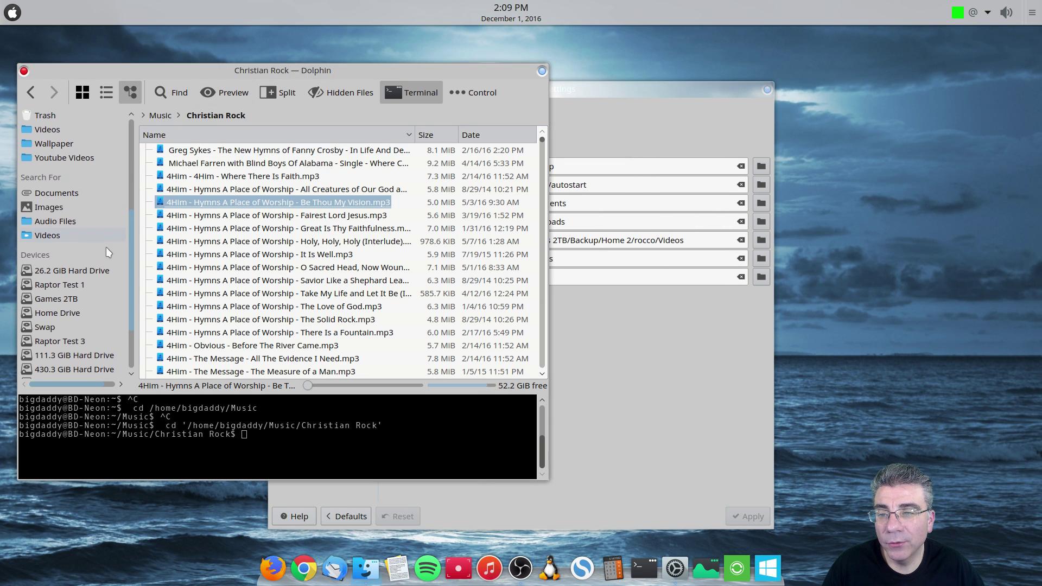
pyautogui.scroll(4, 129, 245)
pyautogui.click(48, 312)
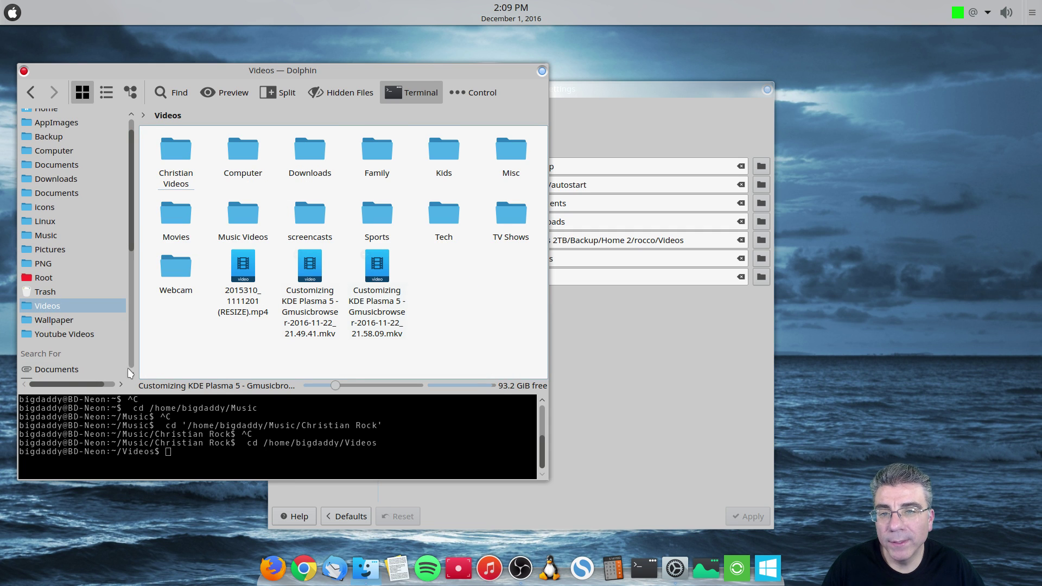
pyautogui.scroll(-6, 131, 337)
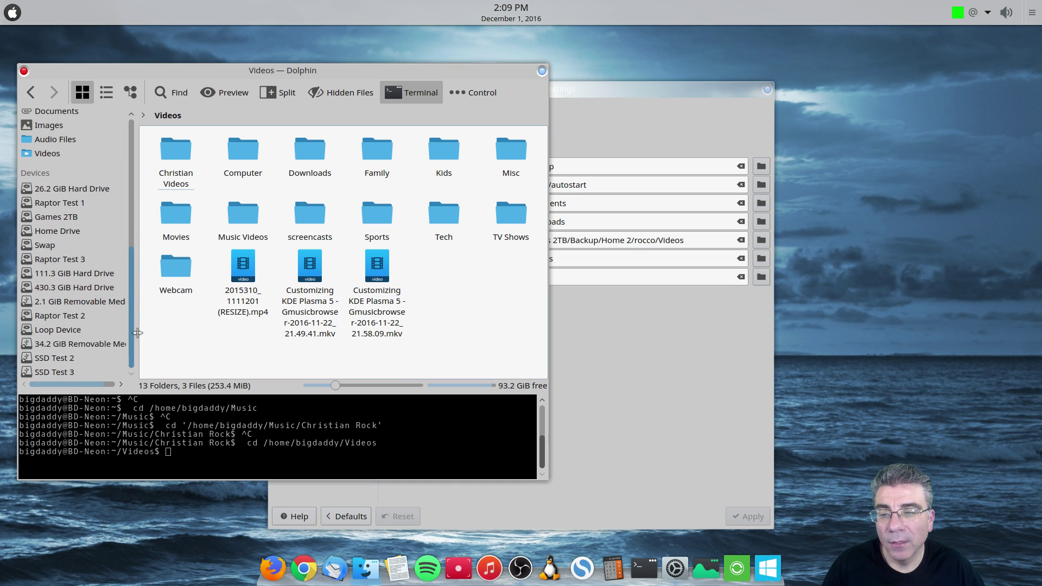
pyautogui.scroll(7, 131, 245)
pyautogui.click(236, 116)
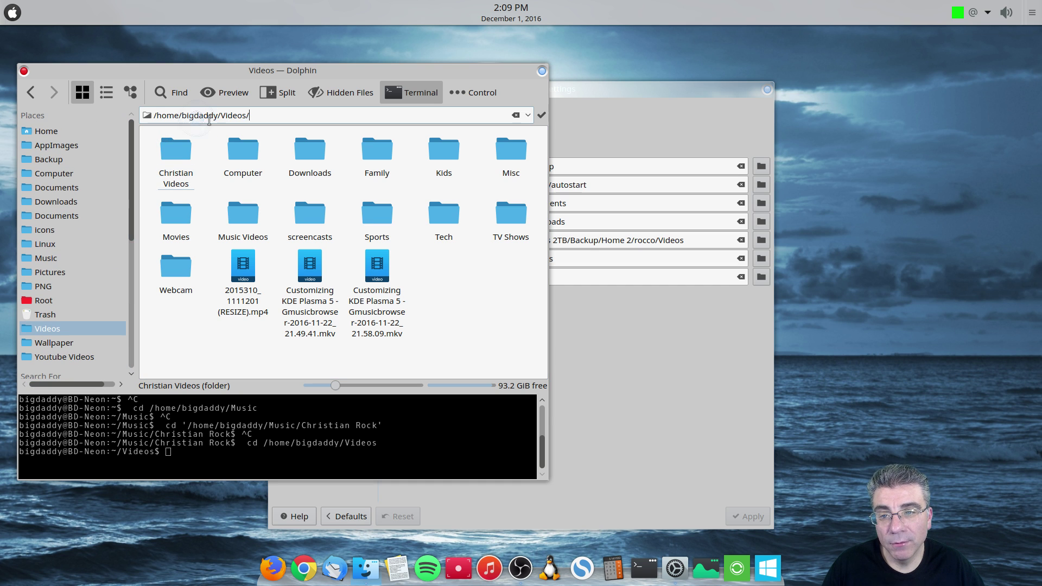
pyautogui.moveTo(258, 114); pyautogui.dragTo(152, 115)
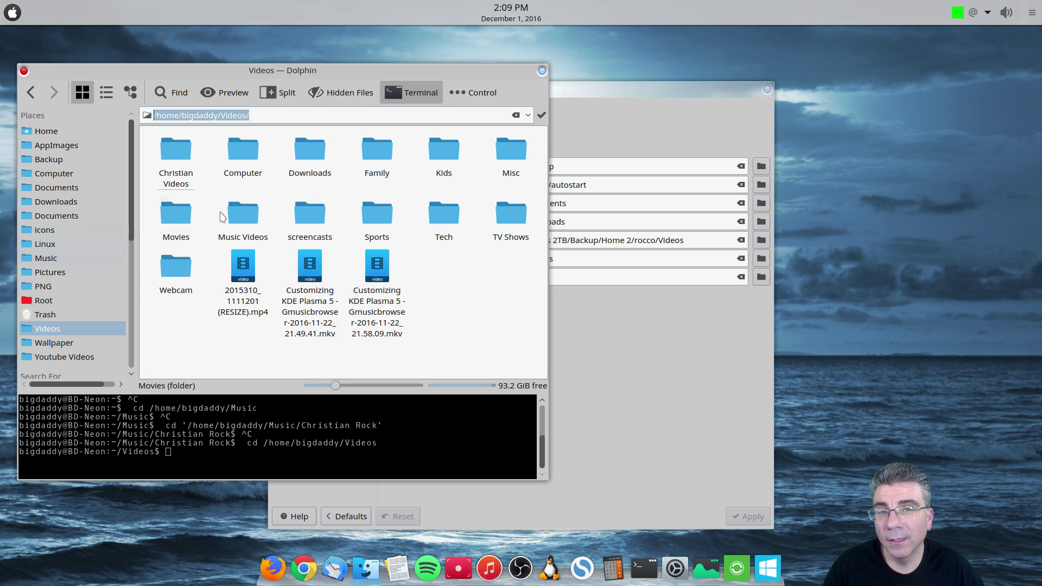
pyautogui.click(144, 231)
# Browse Games 2TB > Backup > Home 2 > rocco > Videos, then bring Locations back.
pyautogui.scroll(-5, 122, 242)
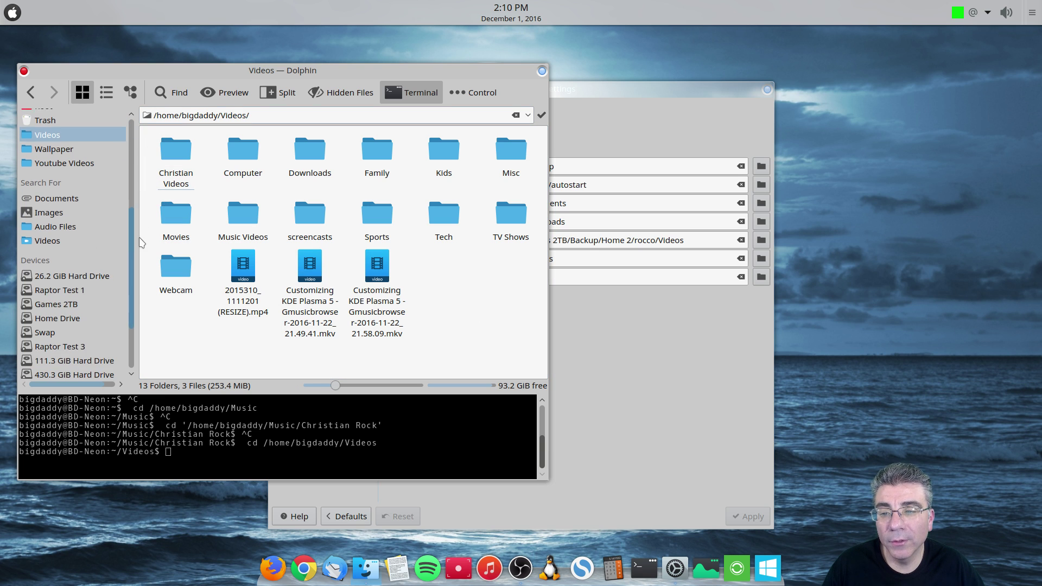
pyautogui.click(74, 303)
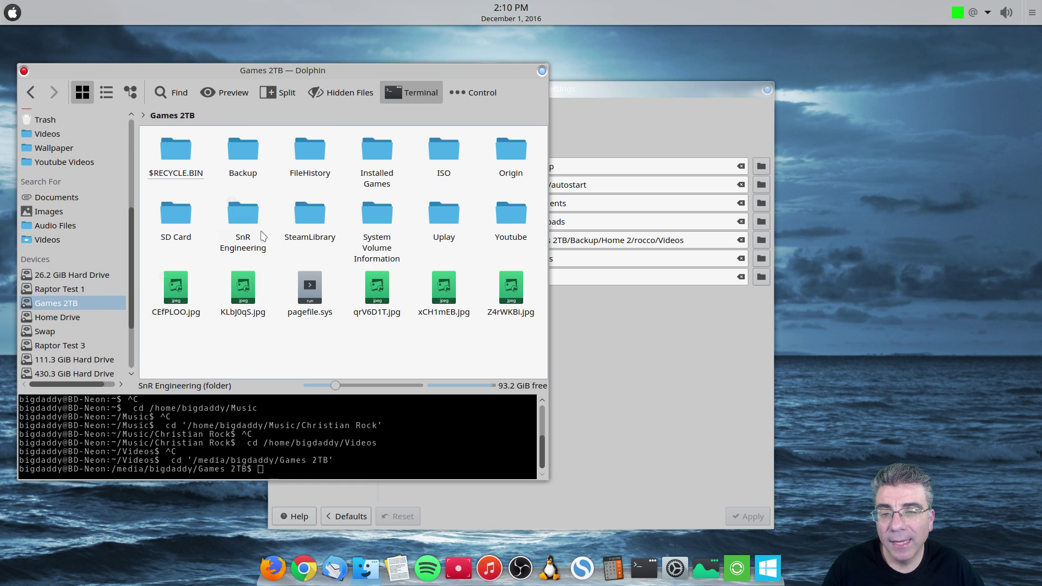
pyautogui.click(243, 152)
pyautogui.click(243, 151)
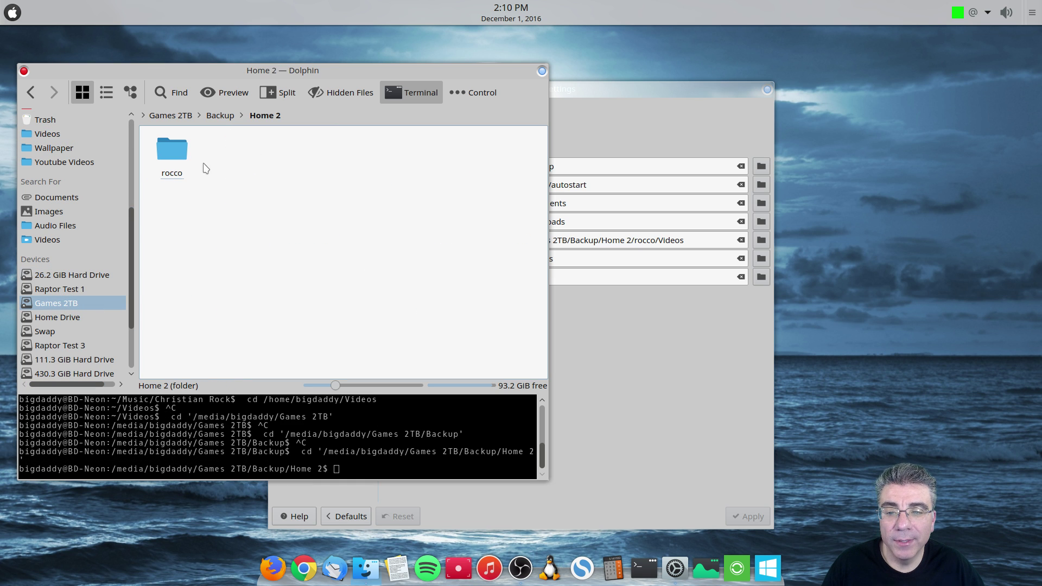
pyautogui.click(172, 152)
pyautogui.click(172, 152)
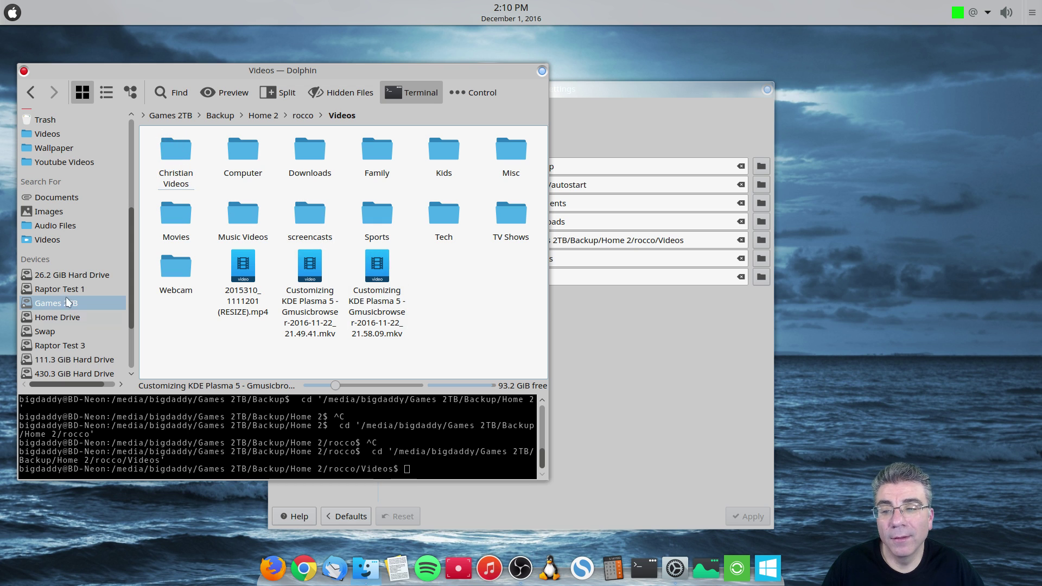
pyautogui.click(588, 350)
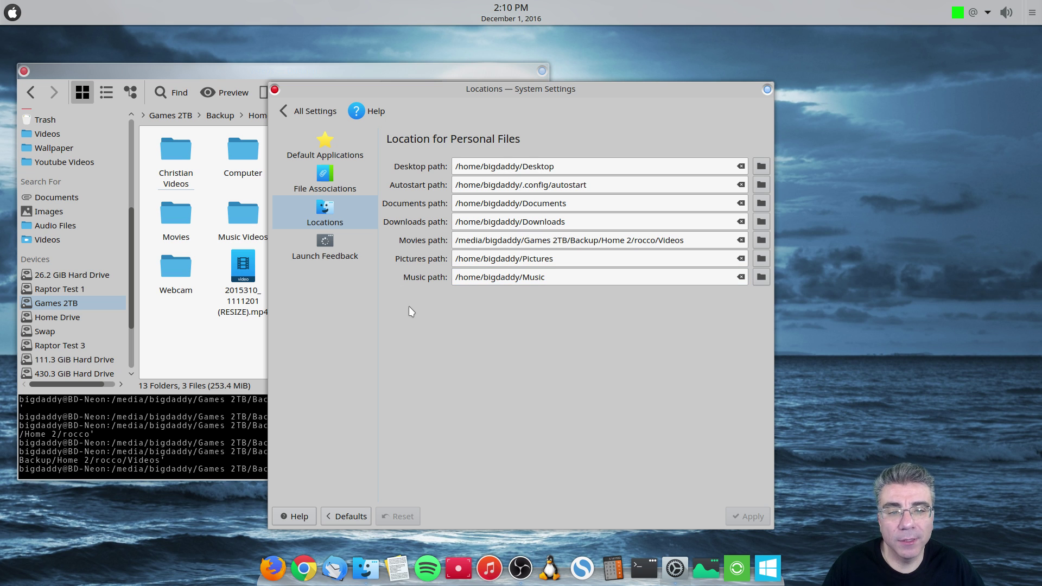
# Open Launch Feedback, close Dolphin, and preview the current busy cursor by launching Firefox.
pyautogui.click(332, 242)
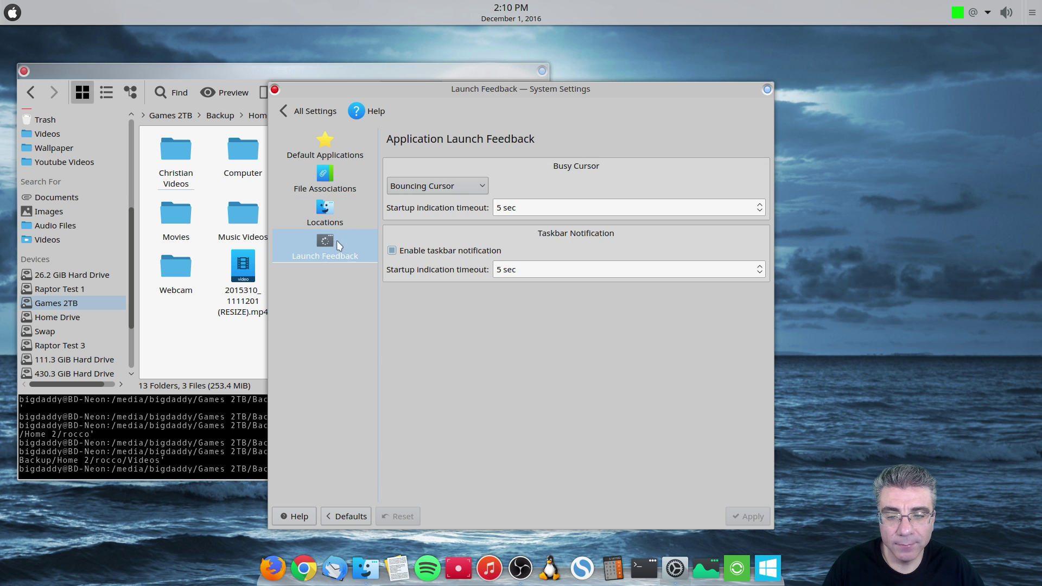
pyautogui.click(24, 71)
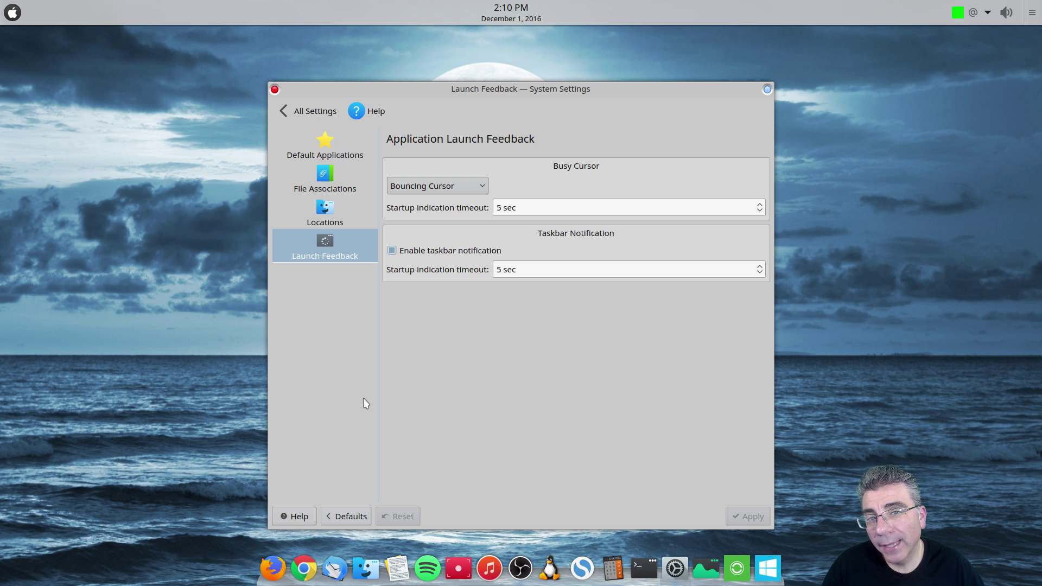
pyautogui.click(272, 567)
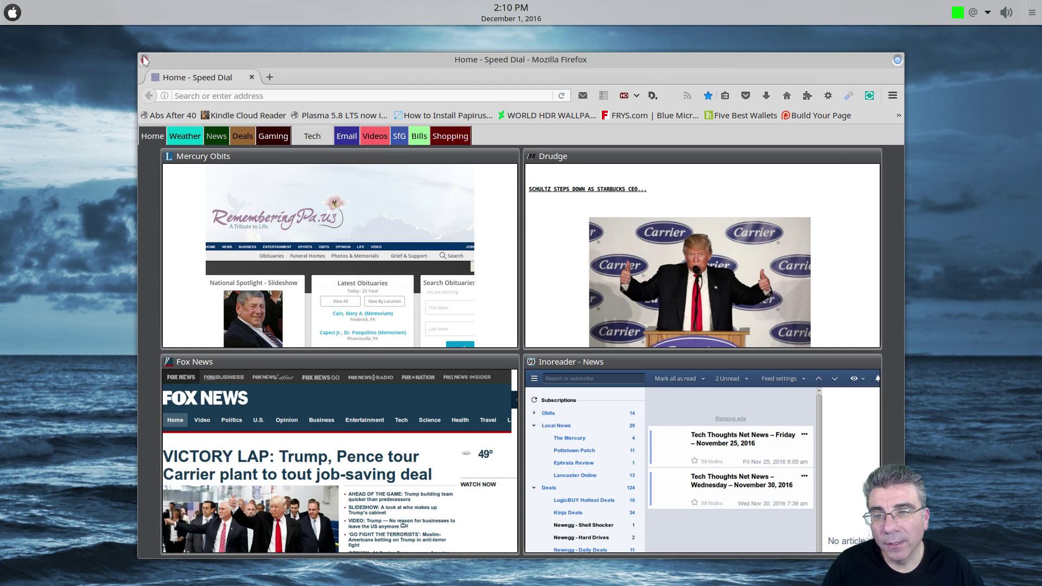
pyautogui.hotkey('ctrl', 'q')
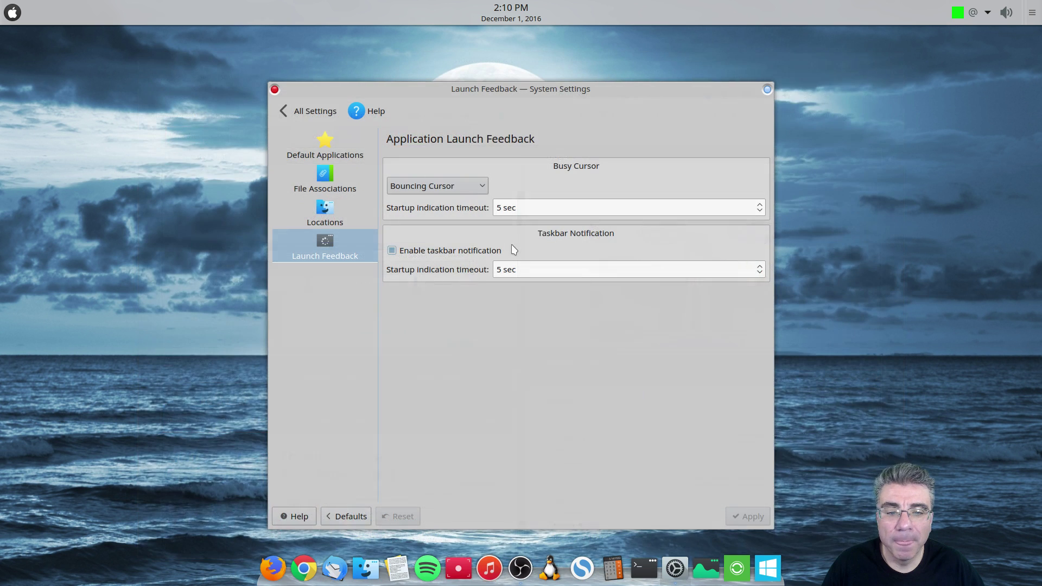
# Apply Blinking Cursor, test it with Firefox, then select Passive Busy Cursor.
pyautogui.click(471, 194)
pyautogui.click(437, 231)
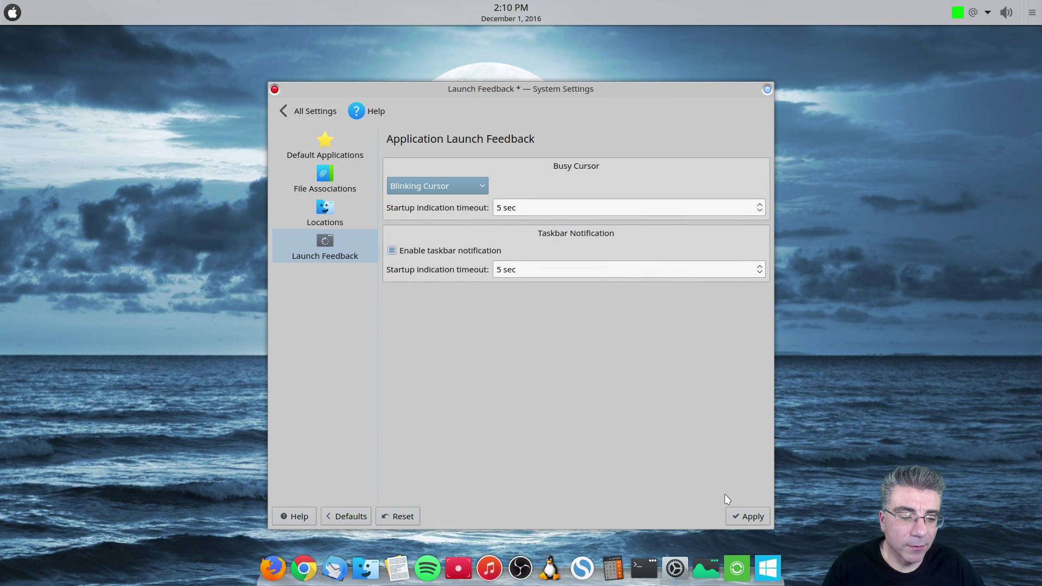
pyautogui.click(736, 513)
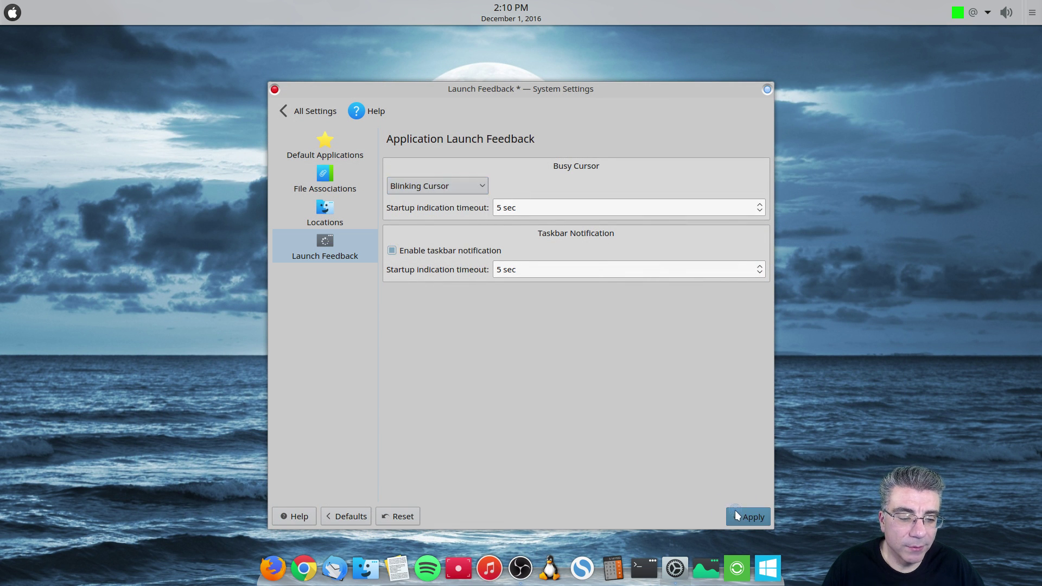
pyautogui.click(272, 569)
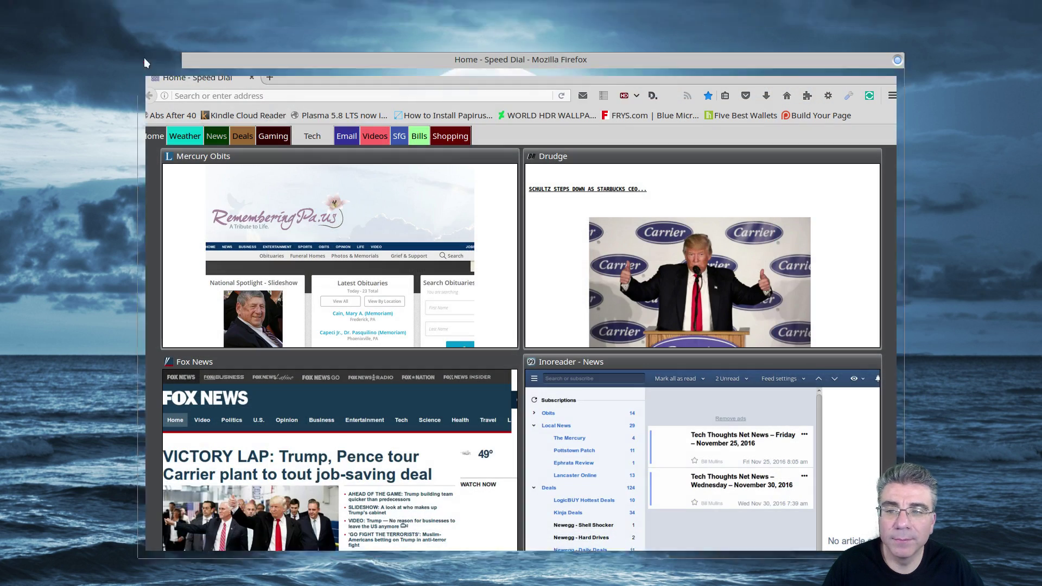
pyautogui.click(144, 58)
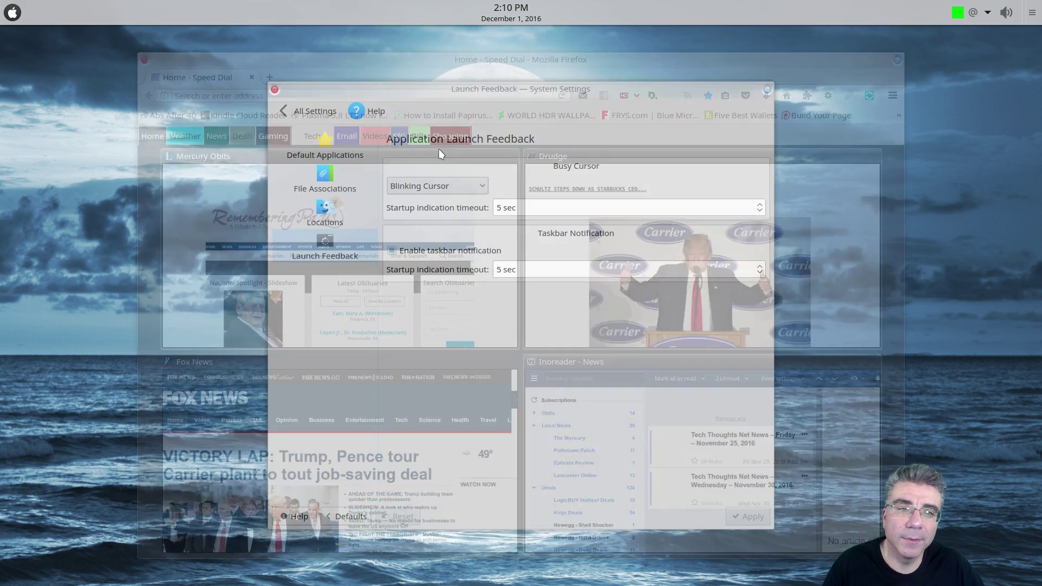
pyautogui.click(437, 186)
pyautogui.click(448, 216)
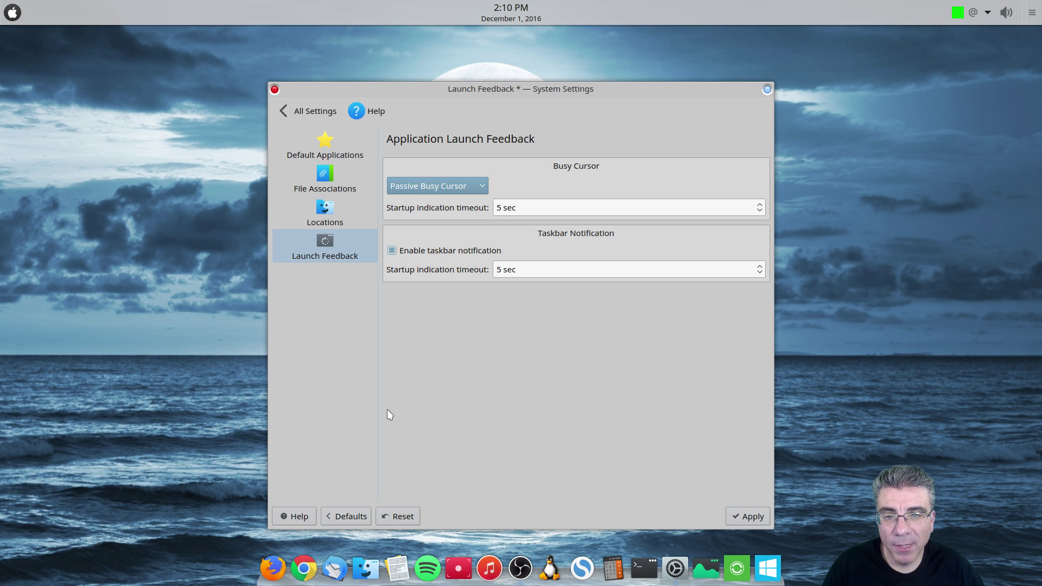
# Try No Busy Cursor, then set Busy Cursor to Bouncing Cursor and apply.
pyautogui.click(415, 380)
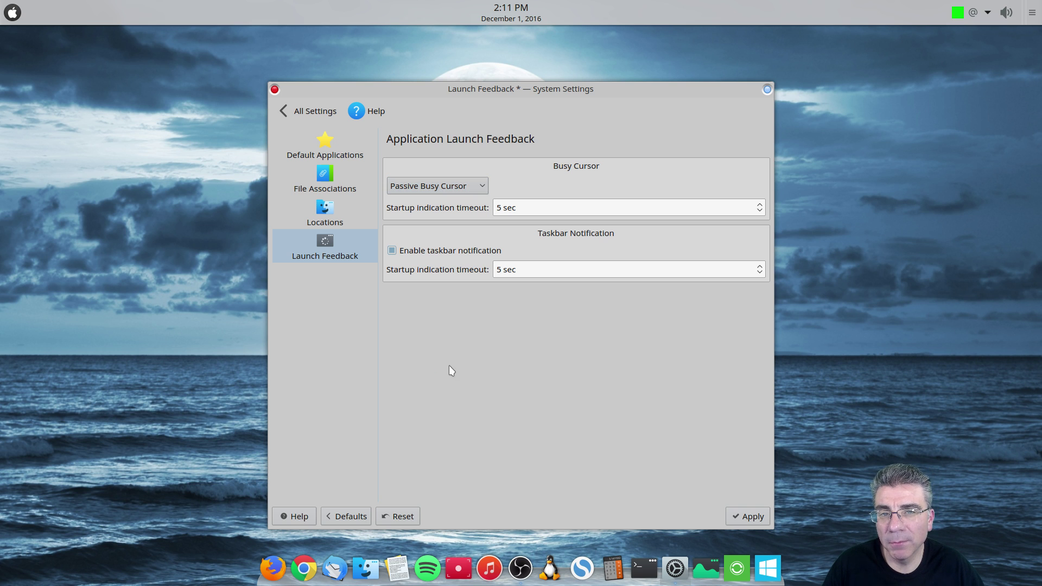
pyautogui.click(444, 186)
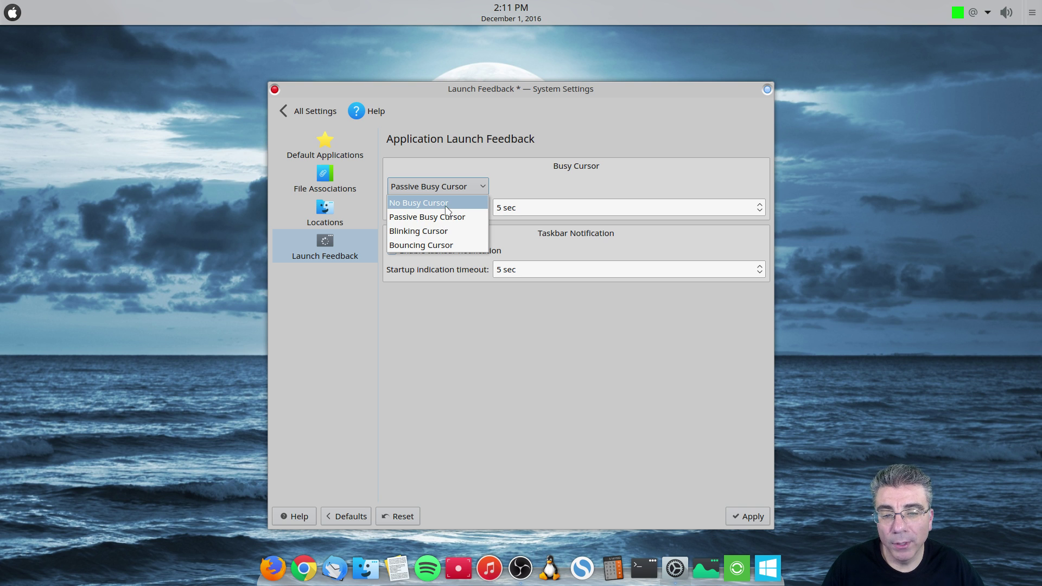
pyautogui.click(446, 207)
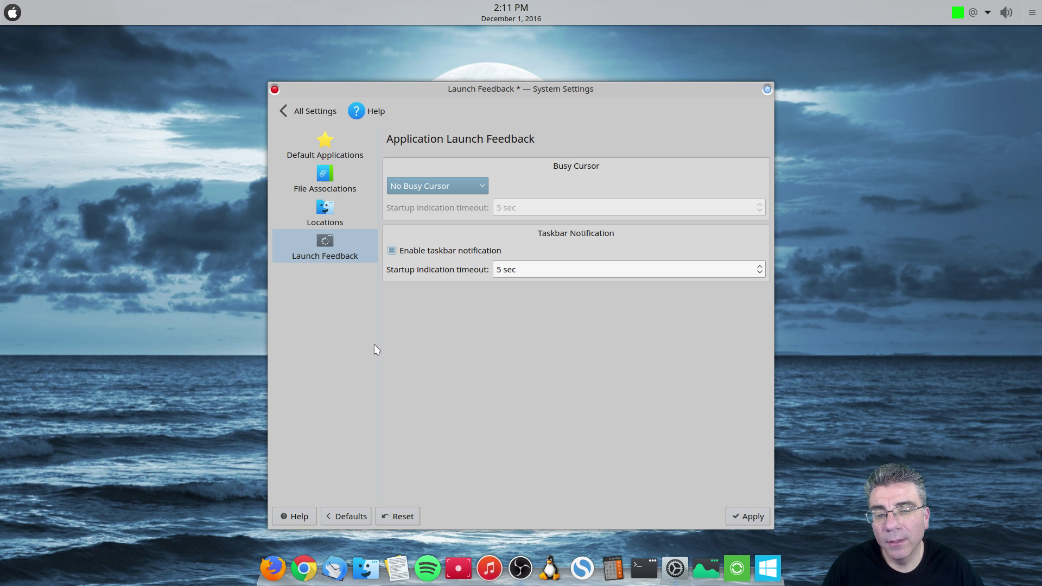
pyautogui.click(429, 185)
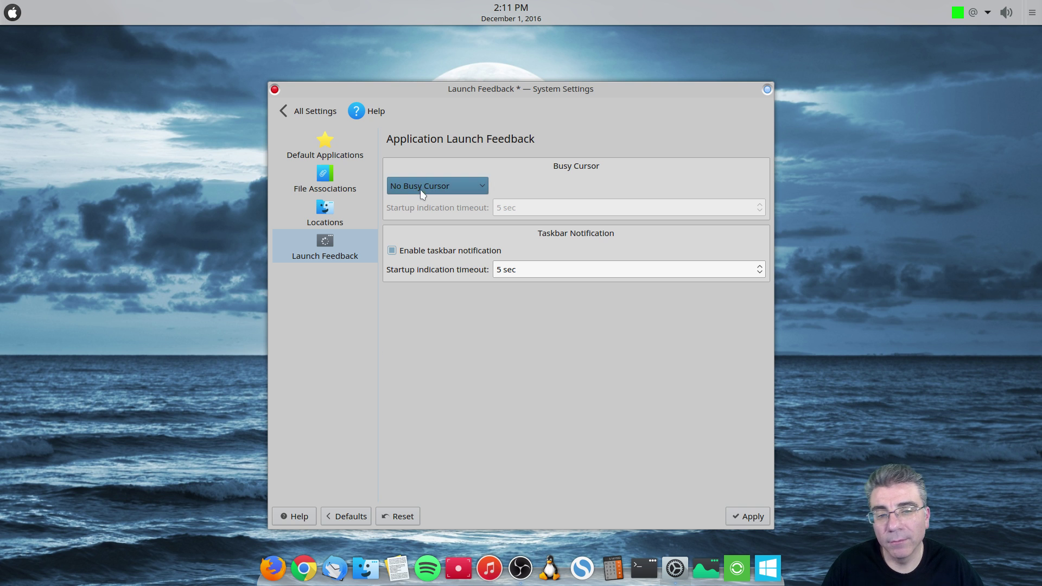
pyautogui.click(420, 246)
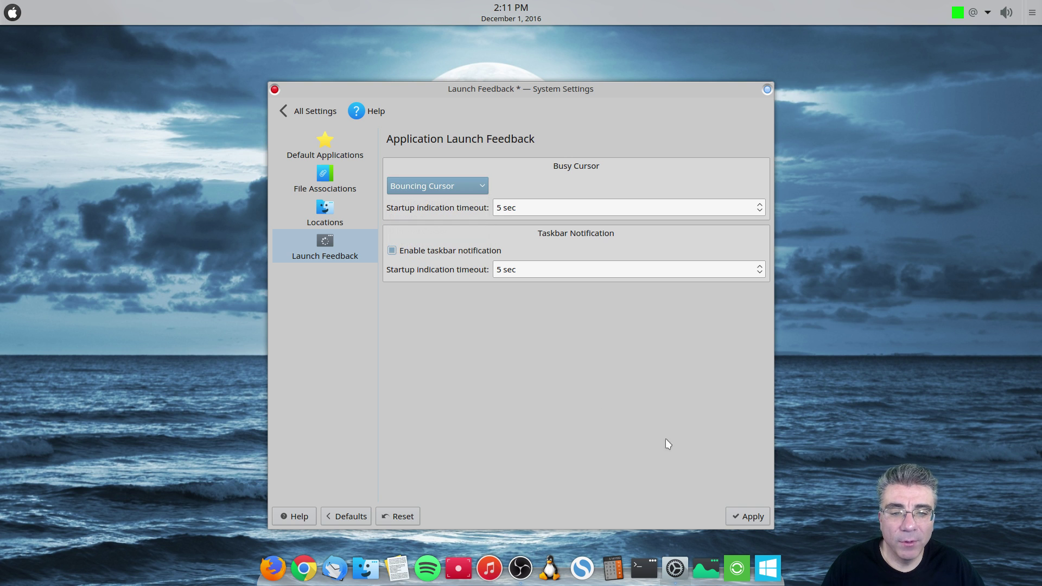
pyautogui.click(753, 514)
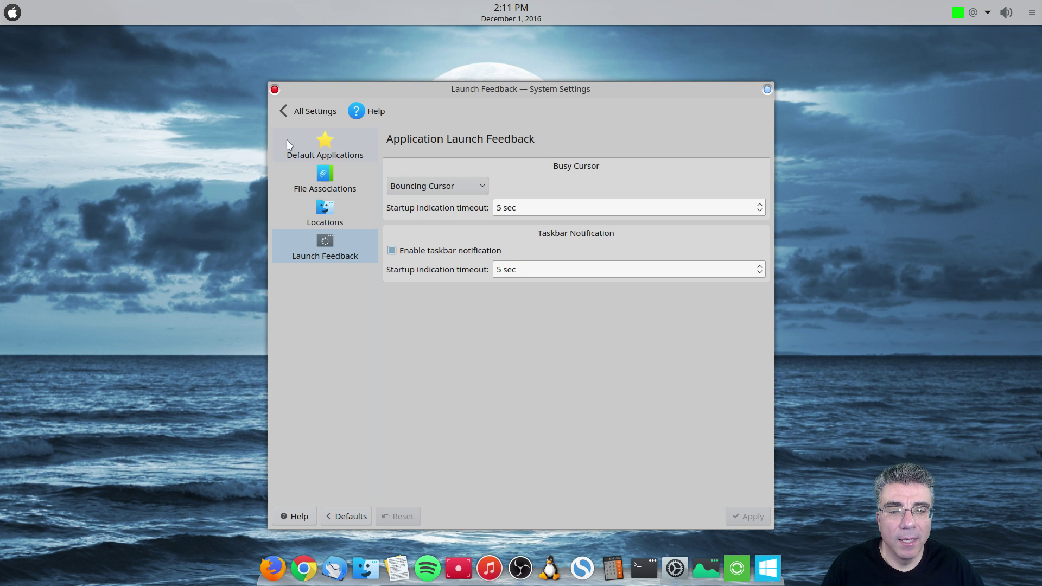
# Go back to All Settings, showing the Appearance, Workspace, Personalization, Network and Hardware categories.
pyautogui.click(288, 112)
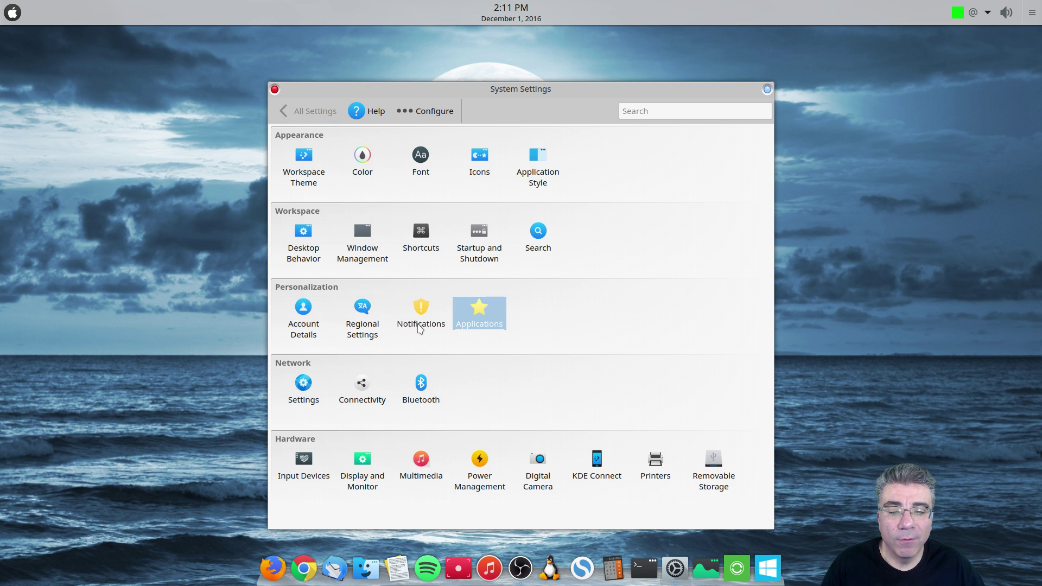